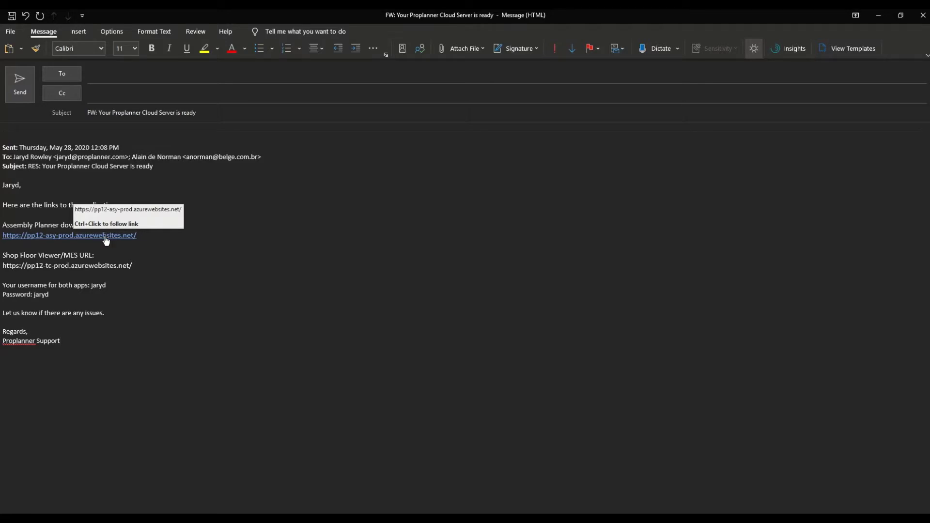
Open the Assembly Planner PP12 download link from the forwarded support e-mail in Edge
{"action": "left_click", "coordinate": [105, 237]}
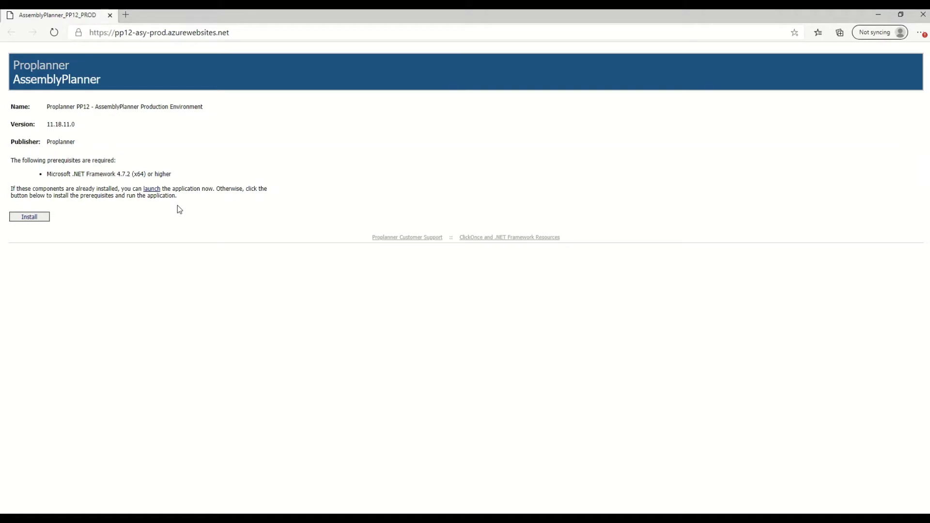
Launch AssemblyPlanner_PP12_PROD from the download page and confirm its installation
{"action": "left_click", "coordinate": [251, 32]}
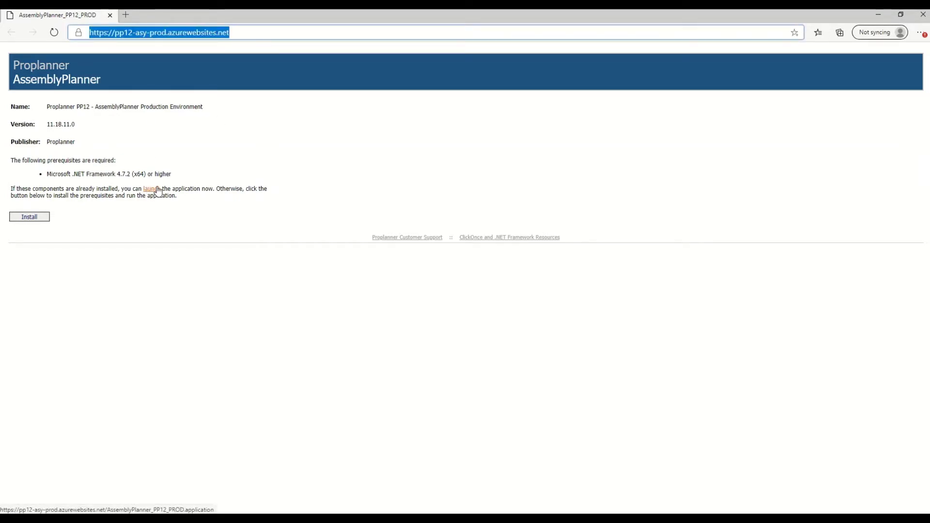
{"action": "left_click", "coordinate": [25, 219]}
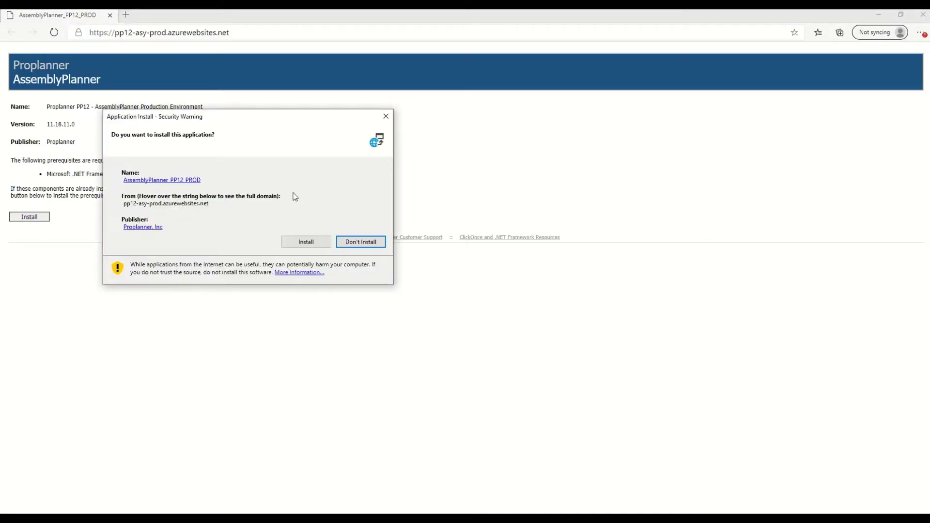
{"action": "left_click", "coordinate": [310, 244]}
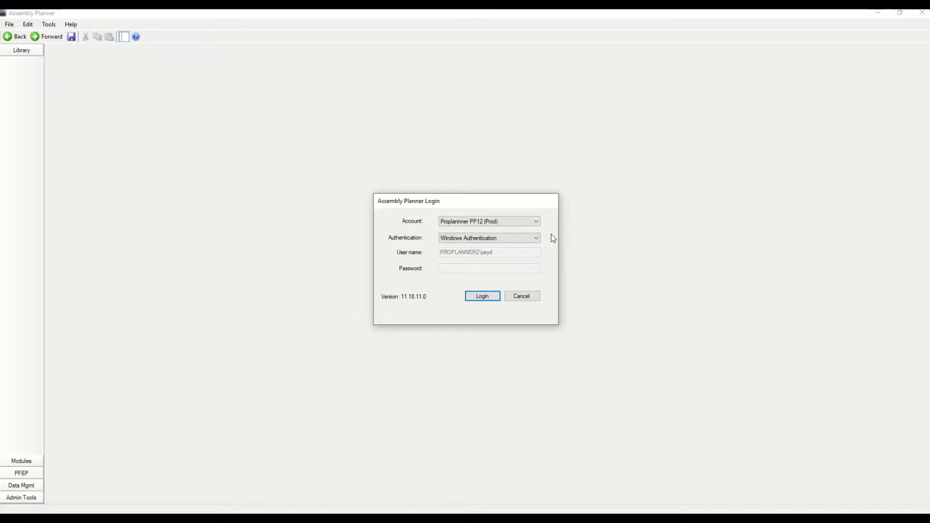
Keep the PP12 (Prod) account and choose Assembly Planner Authentication
{"action": "left_click", "coordinate": [536, 223]}
{"action": "left_click", "coordinate": [537, 224]}
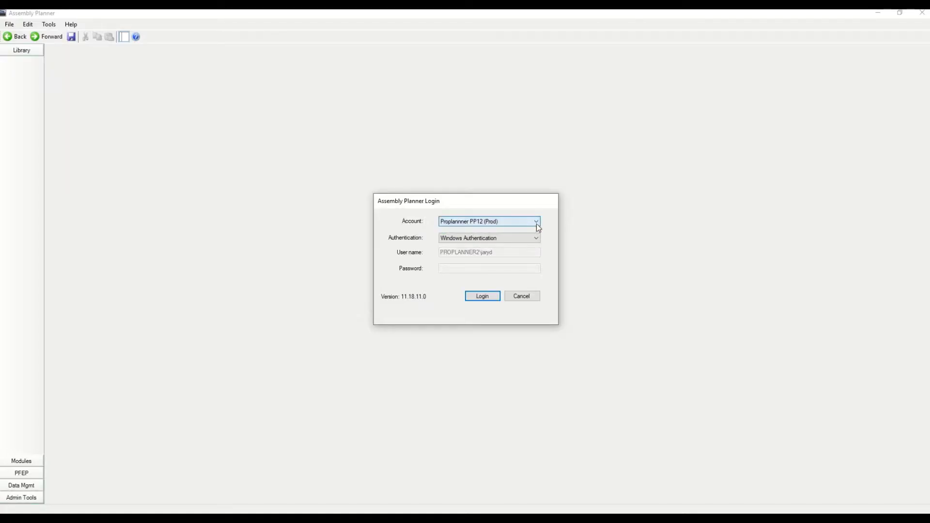
{"action": "left_click", "coordinate": [531, 238]}
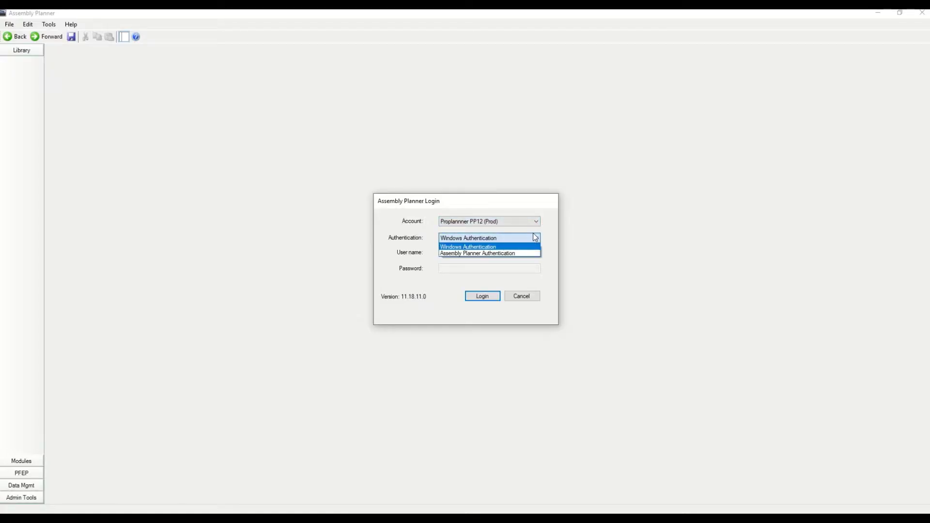
{"action": "left_click", "coordinate": [527, 254]}
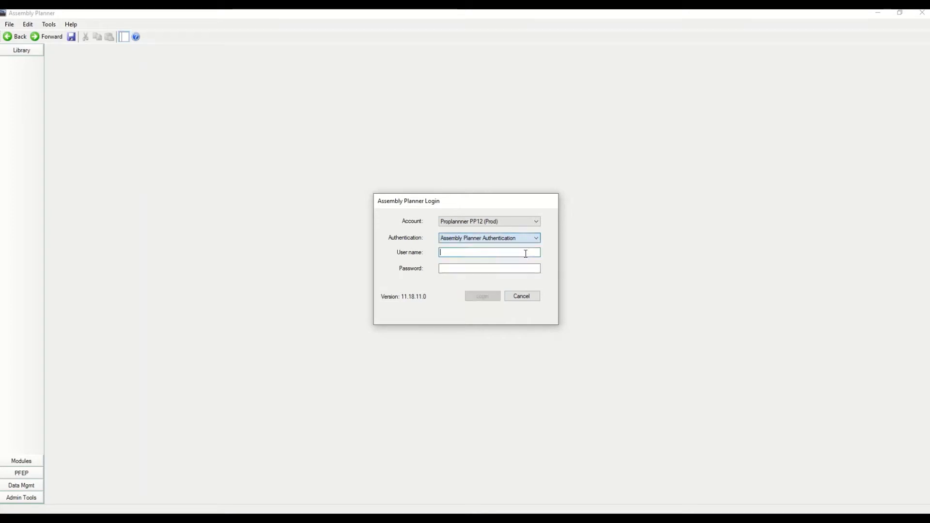
Enter the user name and password, log in, and bring the POD SUB workbook forward
{"action": "left_click", "coordinate": [509, 252]}
{"action": "type", "text": "jaryd"}
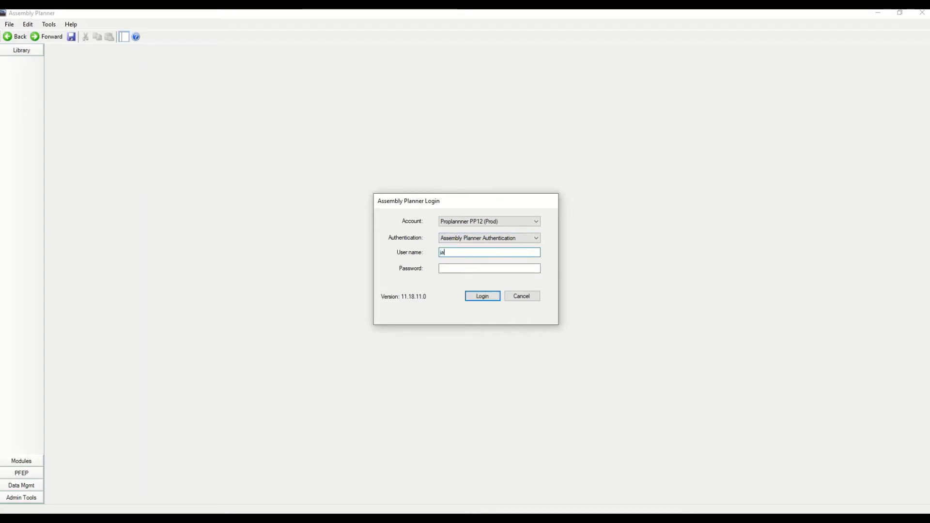
{"action": "key", "text": "Tab"}
{"action": "type", "text": "*****"}
{"action": "key", "text": "BackSpace"}
{"action": "key", "text": "BackSpace"}
{"action": "key", "text": "BackSpace"}
{"action": "key", "text": "BackSpace"}
{"action": "key", "text": "BackSpace"}
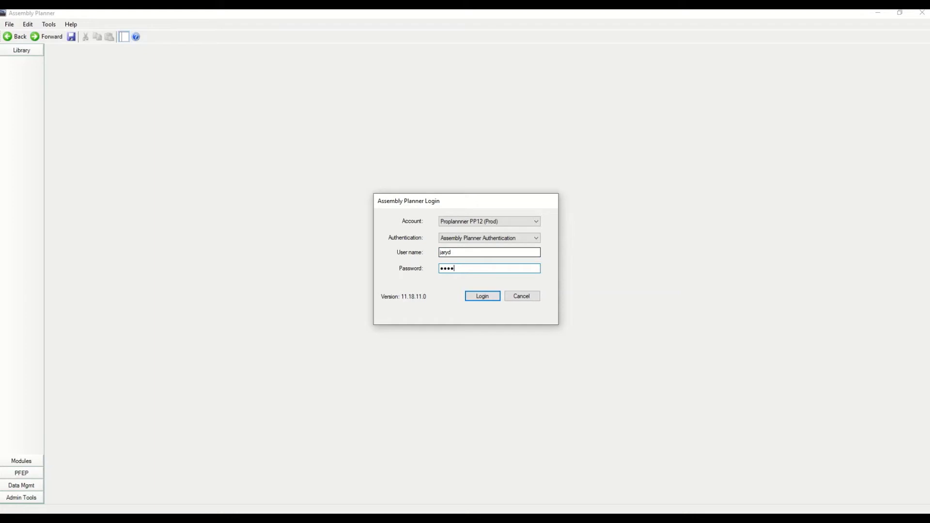
{"action": "type", "text": "****"}
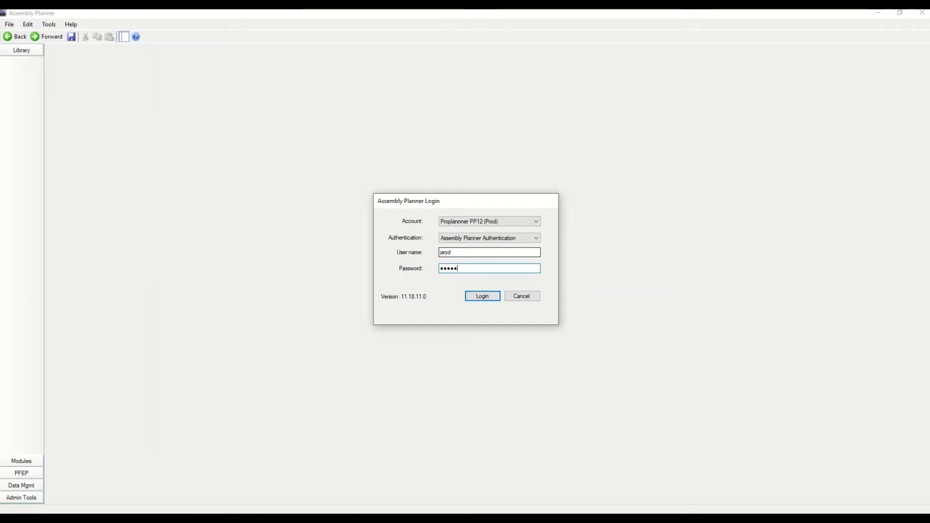
{"action": "left_click", "coordinate": [482, 296]}
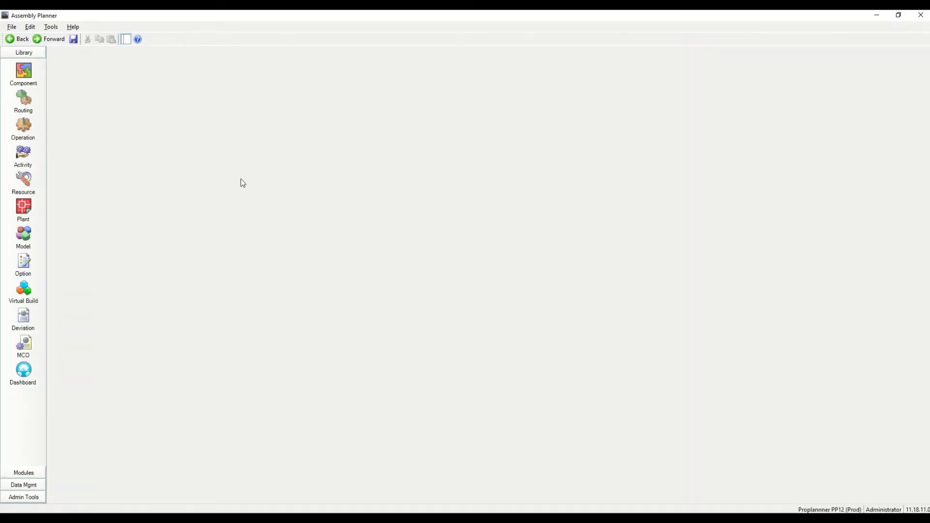
{"action": "key", "text": "alt+Tab"}
{"action": "key", "text": "alt+Tab"}
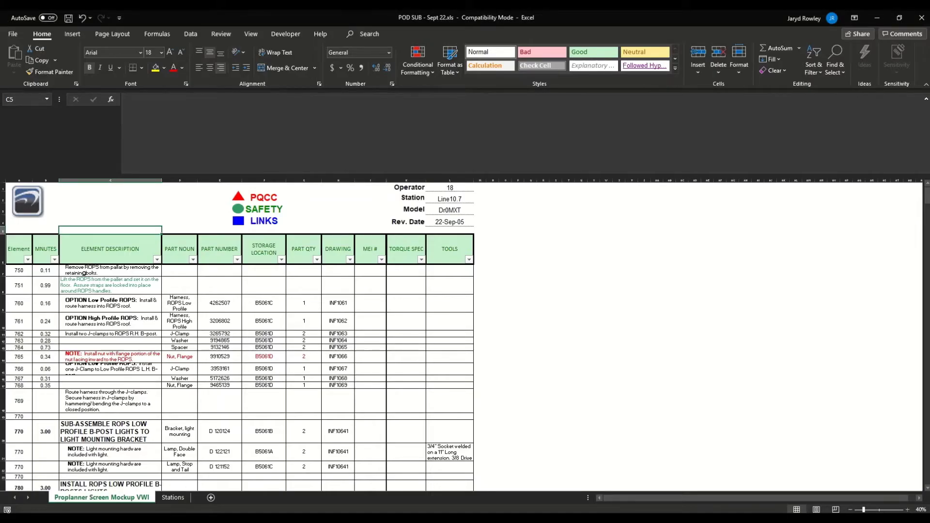
{"action": "left_click", "coordinate": [451, 197]}
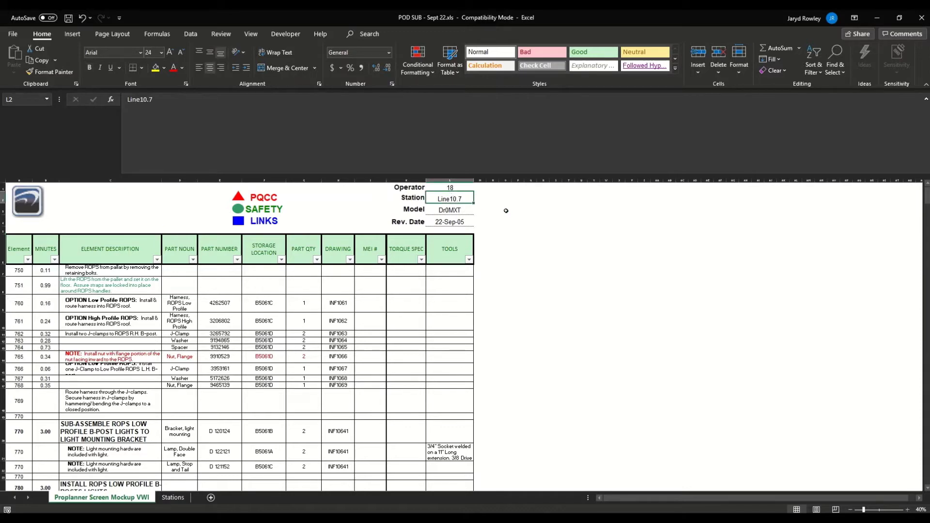
{"action": "key", "text": "alt+Tab"}
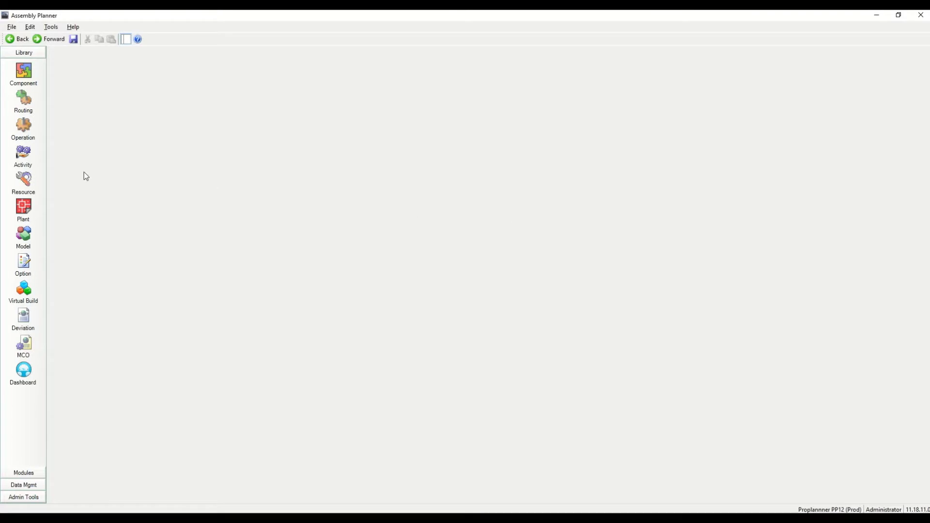
{"action": "left_click", "coordinate": [23, 206]}
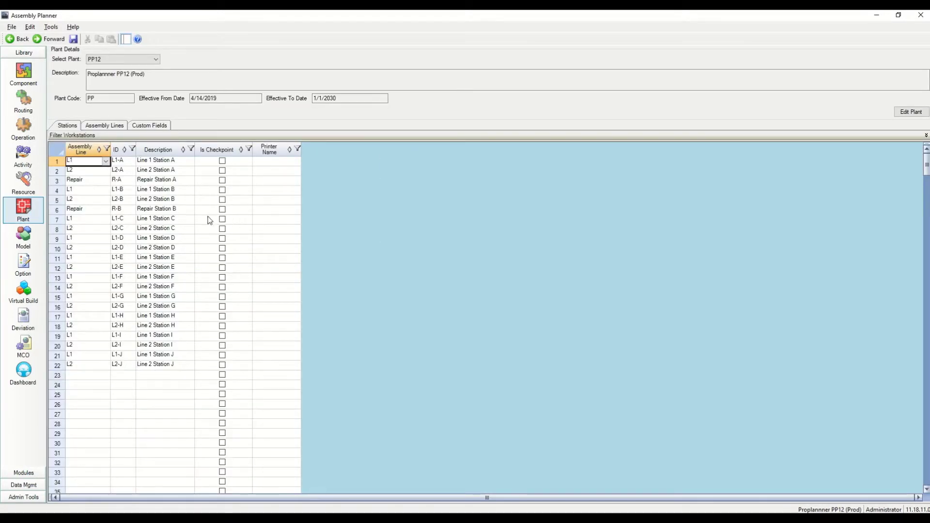
Copy station names Line10.1–Line10.15 from the Excel Stations sheet into Assembly Planner
{"action": "key", "text": "alt+Tab"}
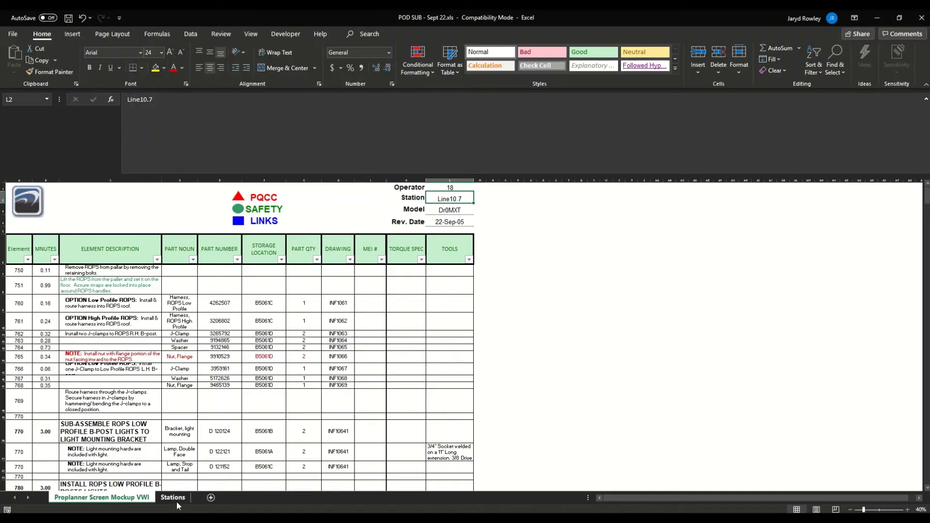
{"action": "left_click", "coordinate": [177, 503]}
{"action": "left_click", "coordinate": [44, 223]}
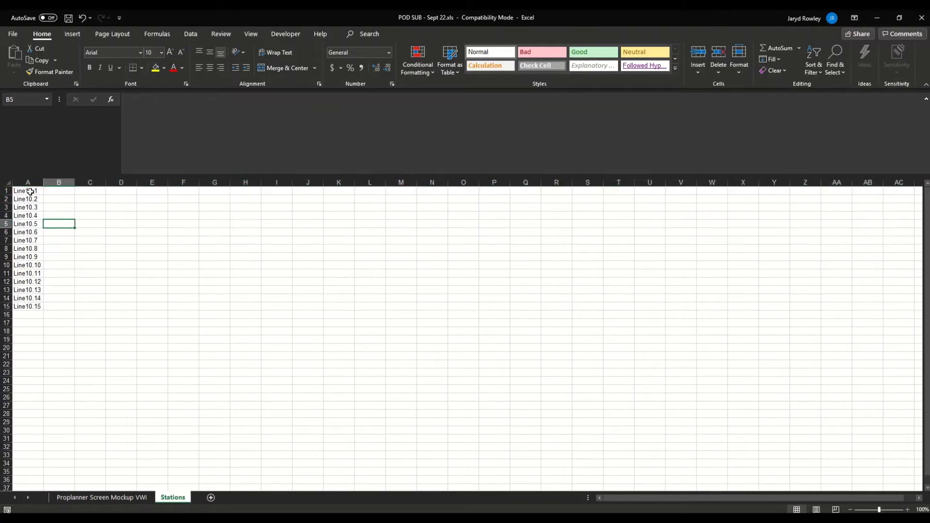
{"action": "left_click_drag", "start_coordinate": [30, 192], "coordinate": [37, 307]}
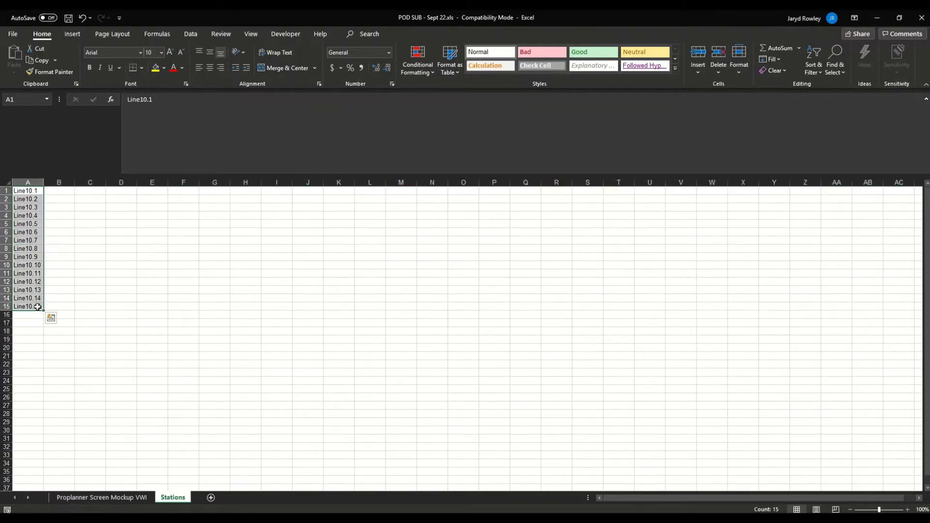
{"action": "key", "text": "ctrl+c"}
{"action": "key", "text": "alt+Tab"}
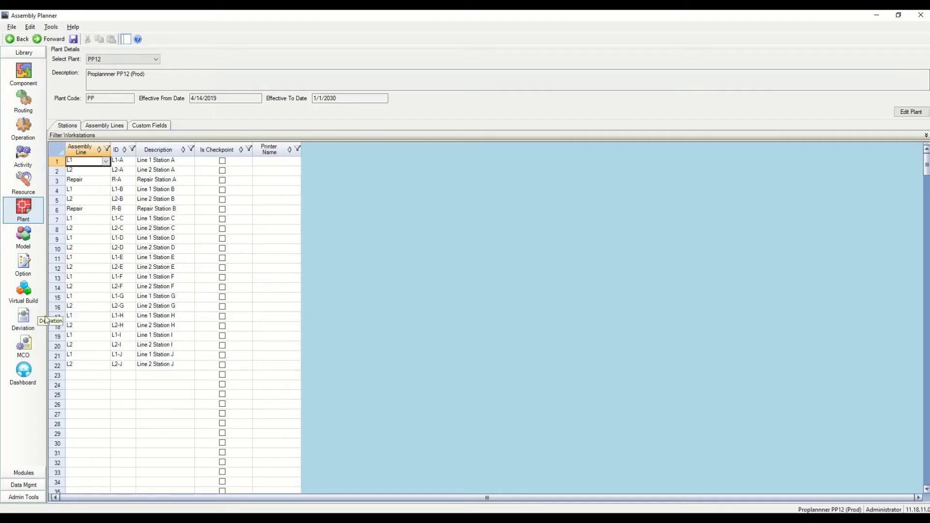
Paste the copied station names into row 23's ID and Description cells
{"action": "left_click", "coordinate": [80, 376]}
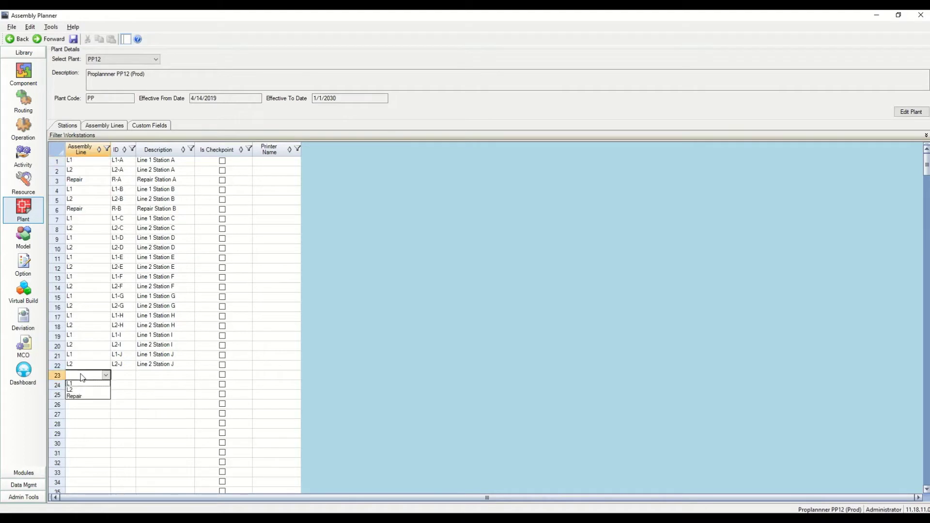
{"action": "left_click", "coordinate": [80, 375]}
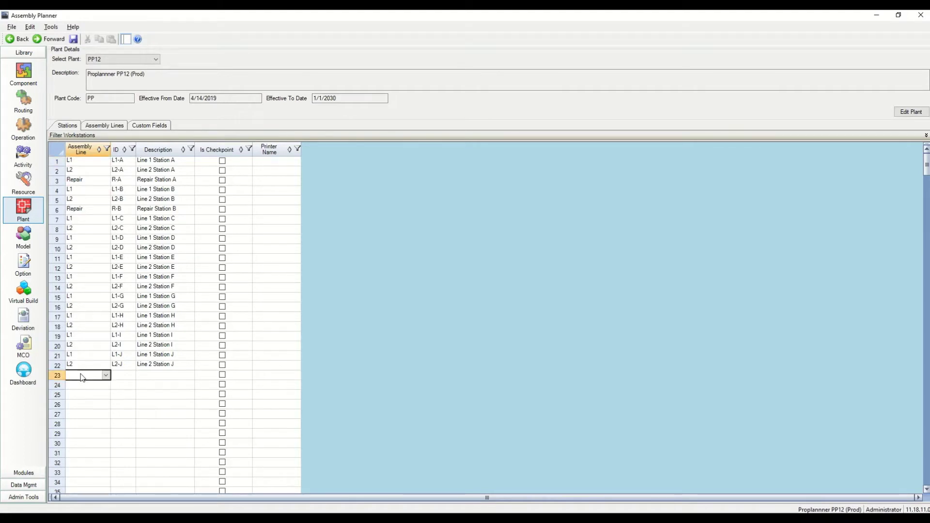
{"action": "left_click", "coordinate": [130, 375]}
{"action": "key", "text": "ctrl+v"}
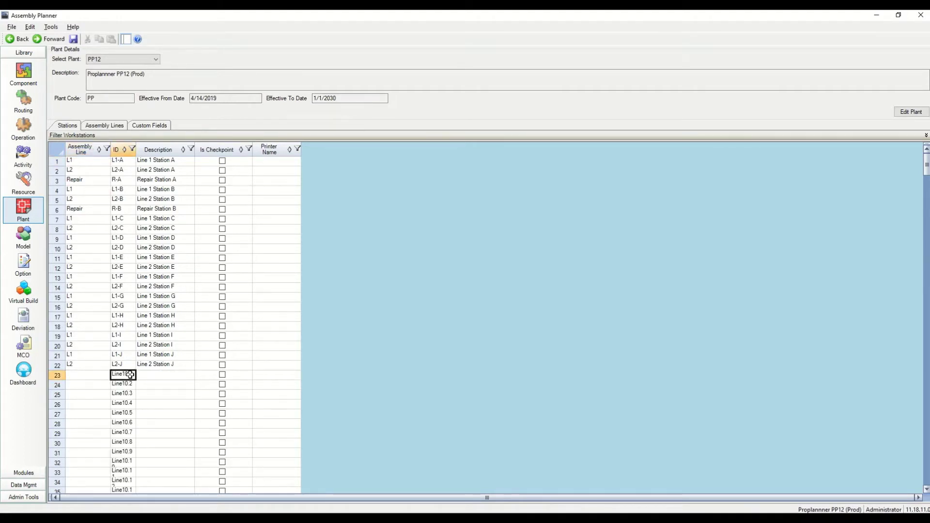
{"action": "left_click", "coordinate": [159, 376]}
{"action": "key", "text": "ctrl+v"}
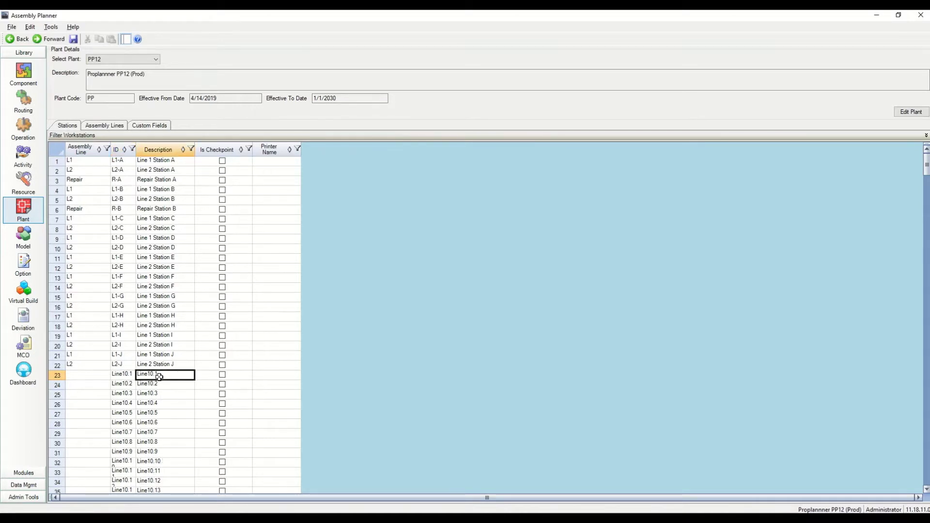
Leave the assembly line empty and save the new stations
{"action": "left_click", "coordinate": [97, 376]}
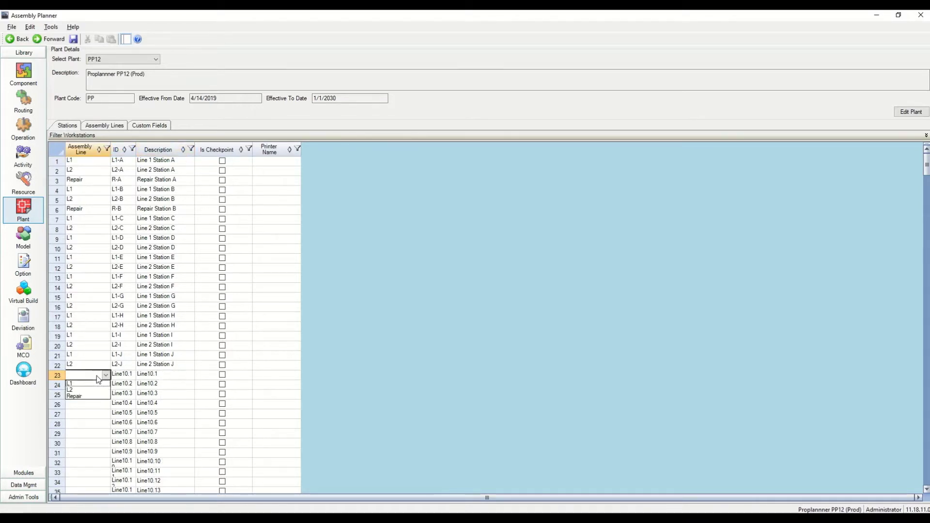
{"action": "left_click", "coordinate": [99, 378]}
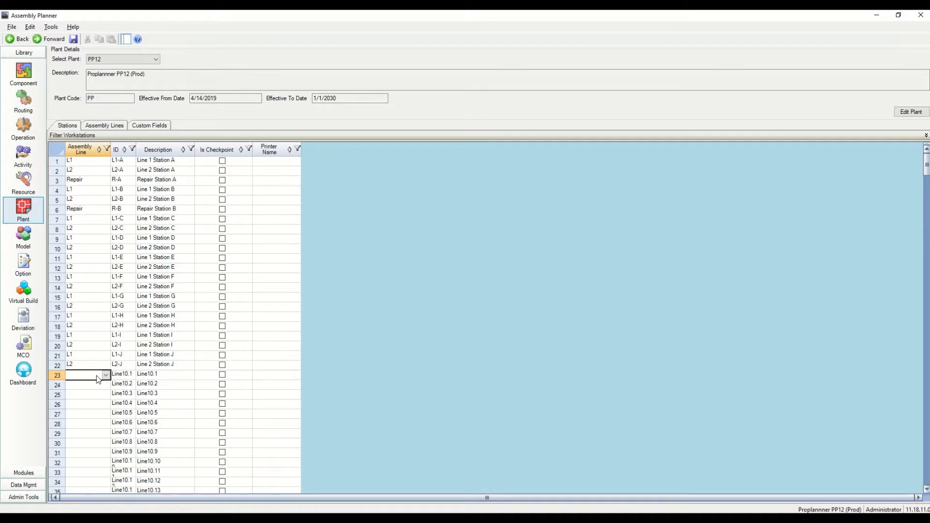
{"action": "left_click", "coordinate": [74, 40]}
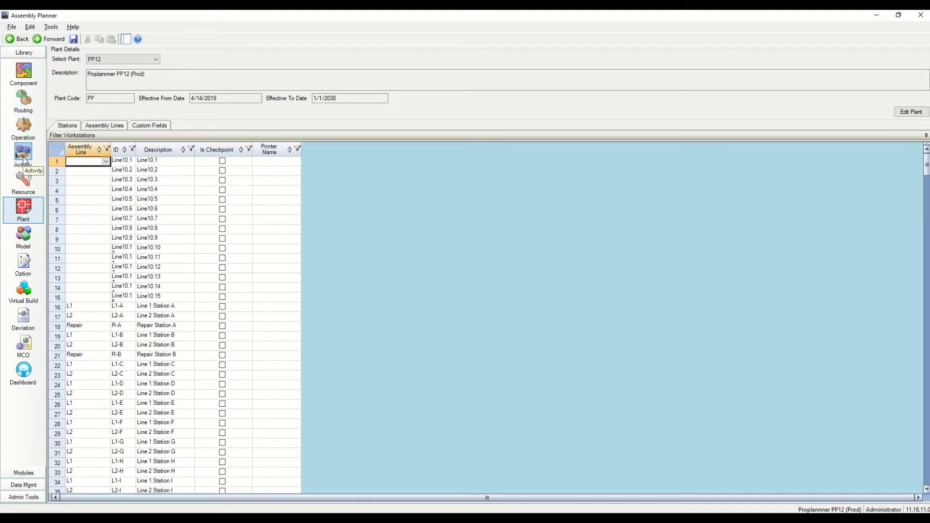
{"action": "left_click", "coordinate": [24, 97]}
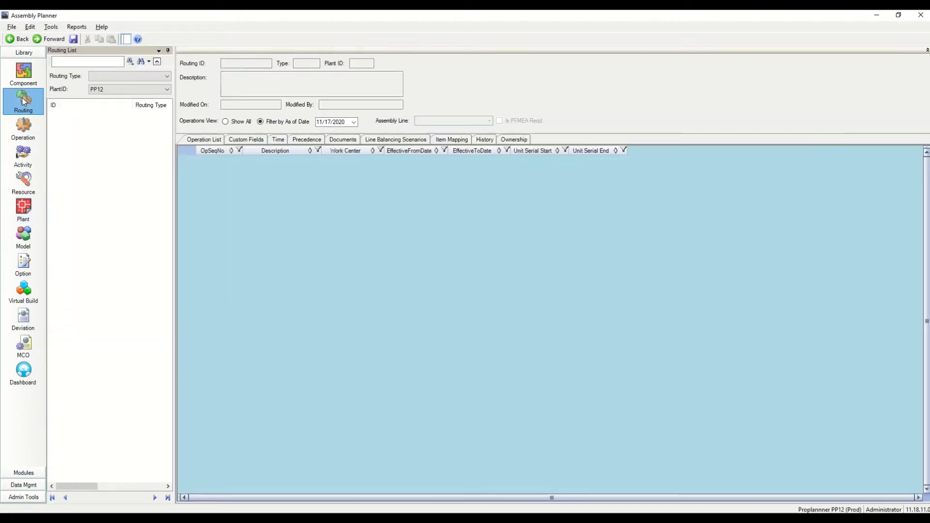
Add a new routing with ID Line10 to the routing list
{"action": "left_click", "coordinate": [68, 61]}
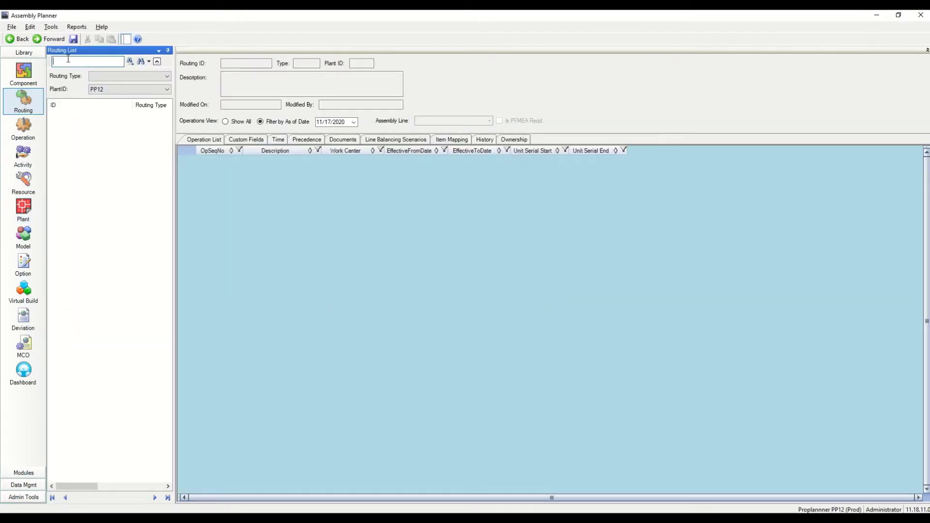
{"action": "right_click", "coordinate": [88, 130]}
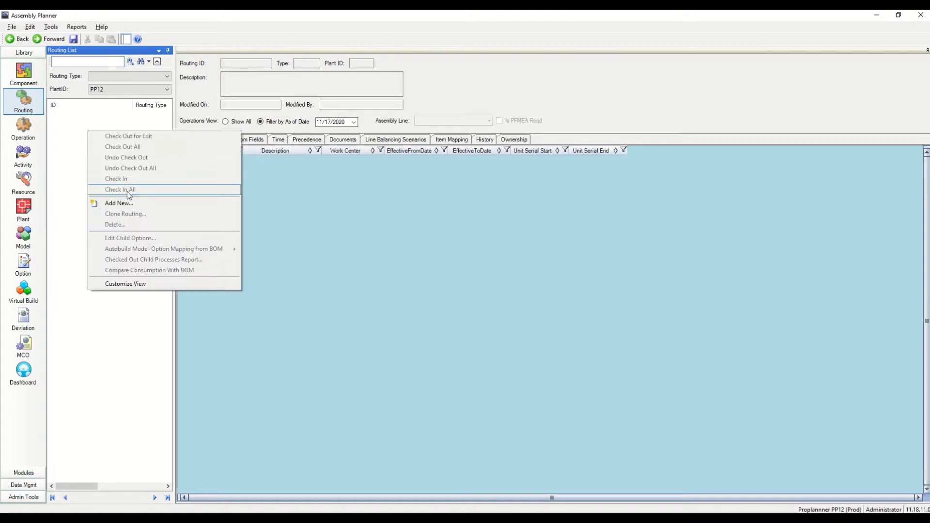
{"action": "left_click", "coordinate": [149, 206]}
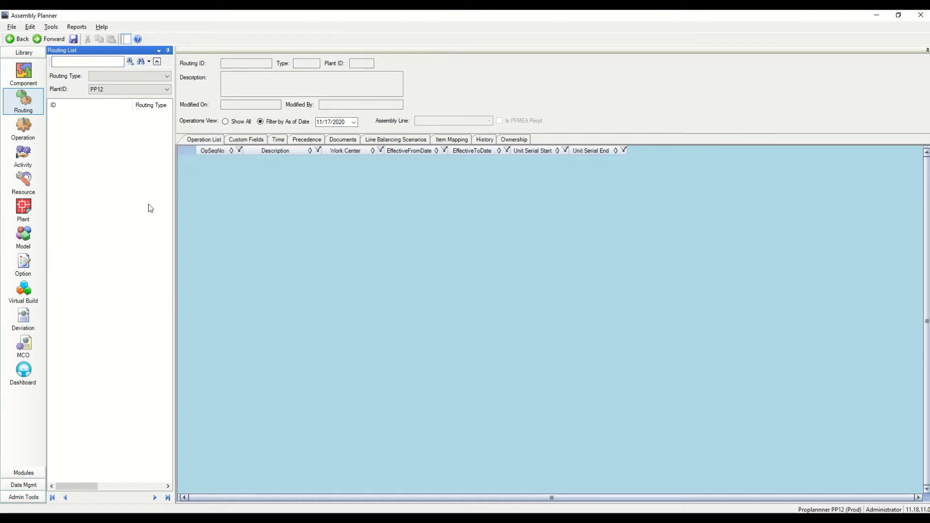
{"action": "type", "text": "L"}
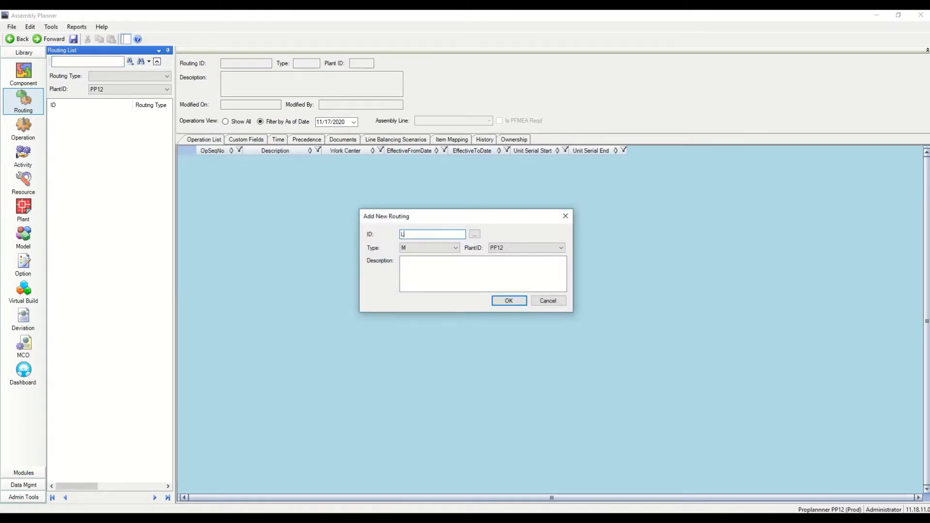
{"action": "type", "text": "ine10"}
{"action": "left_click", "coordinate": [497, 304]}
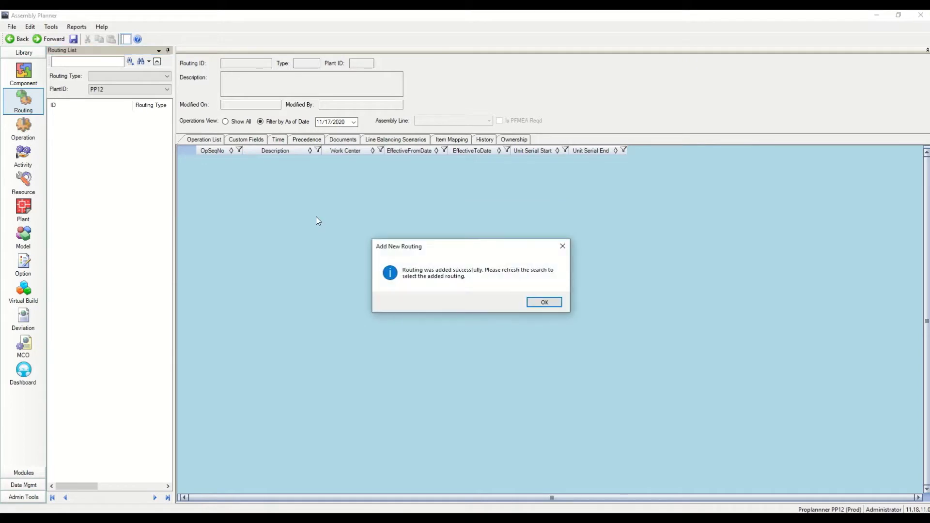
{"action": "key", "text": "Return"}
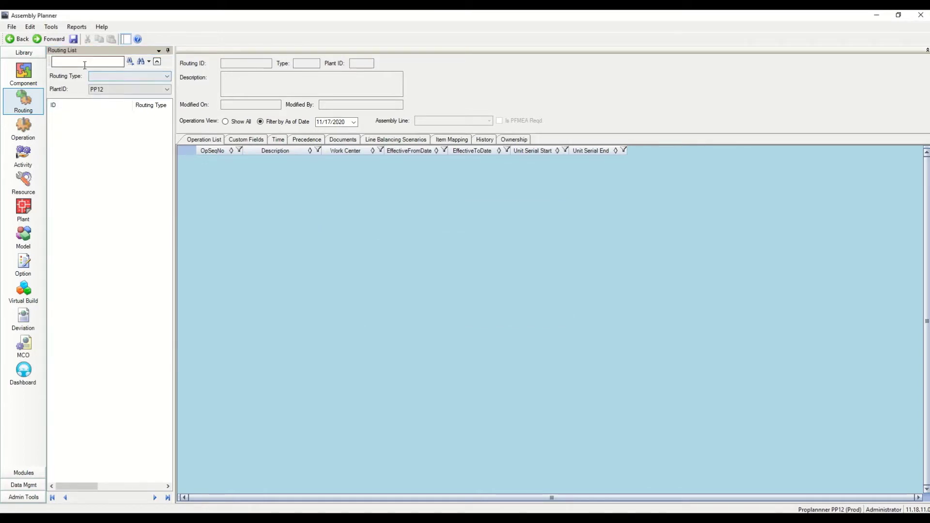
Search for line10, open the Line10 routing, then return to the plant station list
{"action": "type", "text": "line10"}
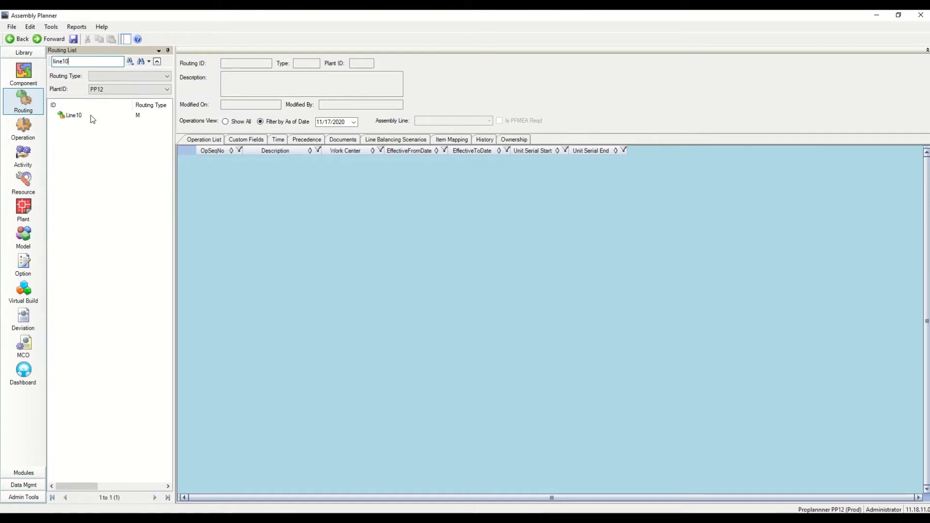
{"action": "left_click", "coordinate": [78, 116]}
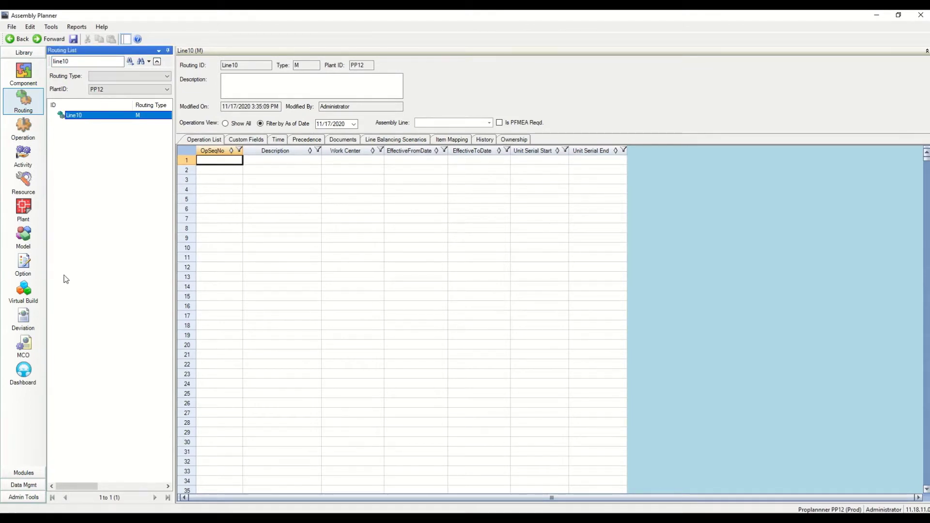
{"action": "left_click", "coordinate": [25, 210]}
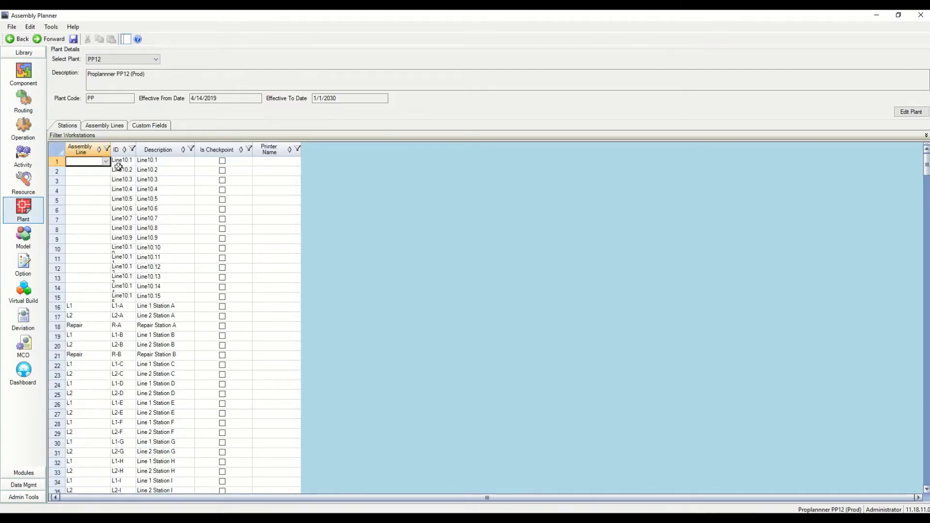
Paste station IDs Line10.1–Line10.15 into Line10's Work Center and Description columns
{"action": "left_click_drag", "start_coordinate": [121, 160], "coordinate": [121, 294]}
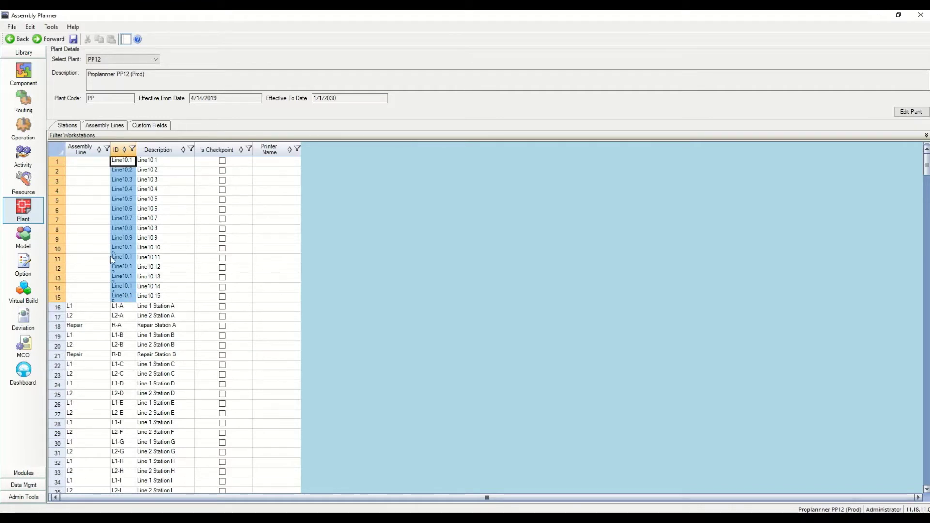
{"action": "left_click", "coordinate": [15, 111]}
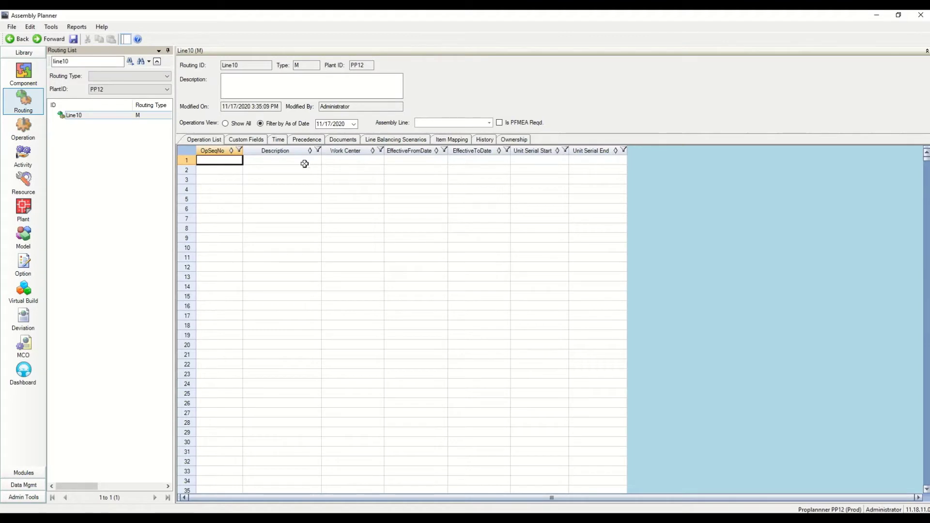
{"action": "left_click", "coordinate": [310, 160]}
{"action": "key", "text": "Tab"}
{"action": "key", "text": "ctrl+v"}
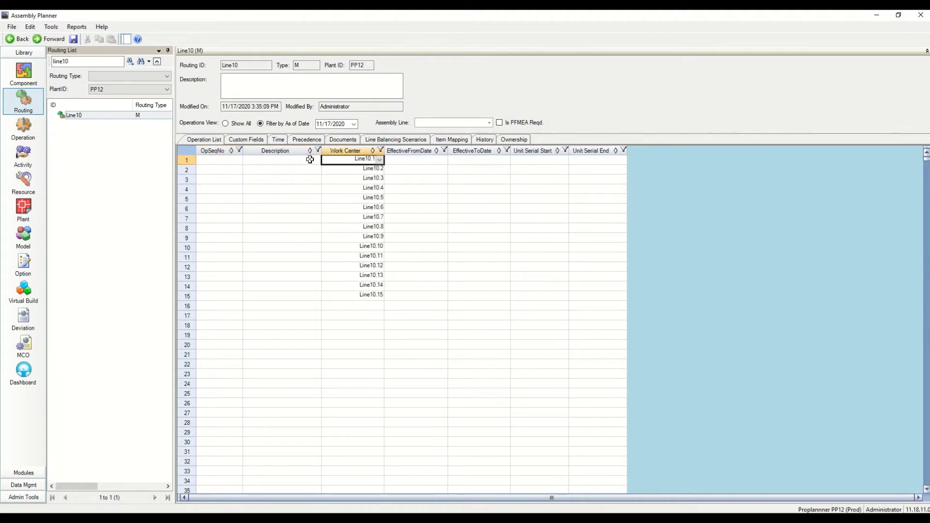
{"action": "left_click", "coordinate": [310, 159]}
{"action": "key", "text": "ctrl+v"}
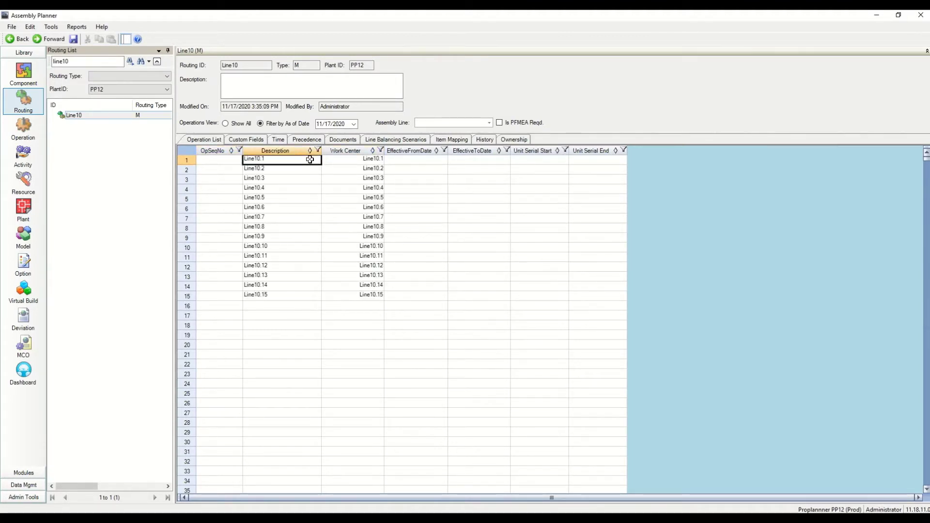
{"action": "left_click", "coordinate": [224, 160]}
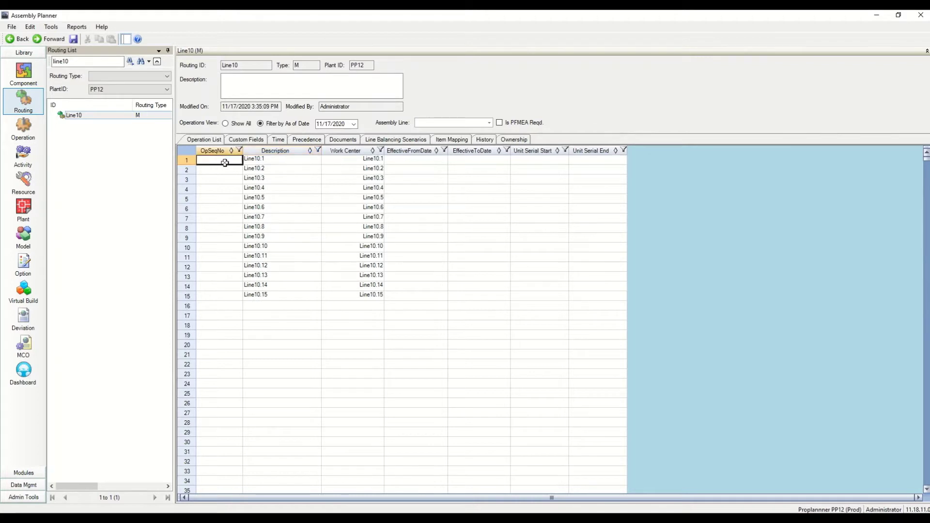
Number the operations 1 through 15 in the OpSeqNo column
{"action": "type", "text": "1"}
{"action": "key", "text": "Return"}
{"action": "type", "text": "2"}
{"action": "key", "text": "Return"}
{"action": "type", "text": "3"}
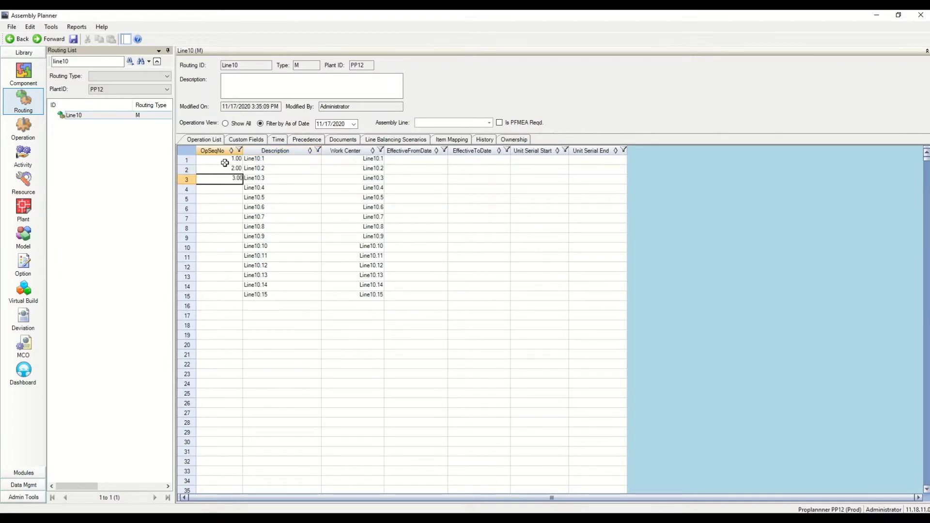
{"action": "key", "text": "Return"}
{"action": "type", "text": "4"}
{"action": "key", "text": "Return"}
{"action": "type", "text": "5"}
{"action": "key", "text": "Return"}
{"action": "type", "text": "6"}
{"action": "key", "text": "Return"}
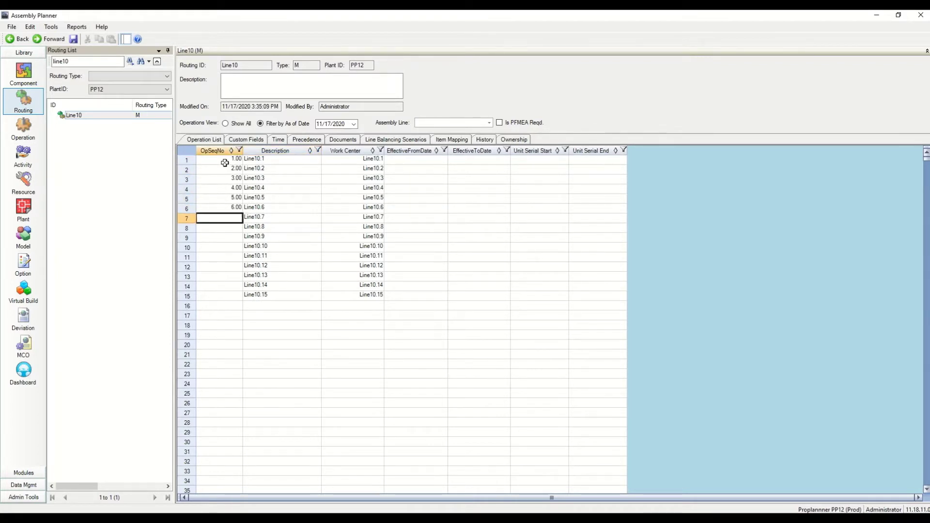
{"action": "type", "text": "7"}
{"action": "key", "text": "Return"}
{"action": "type", "text": "8"}
{"action": "key", "text": "Return"}
{"action": "type", "text": "9"}
{"action": "key", "text": "Return"}
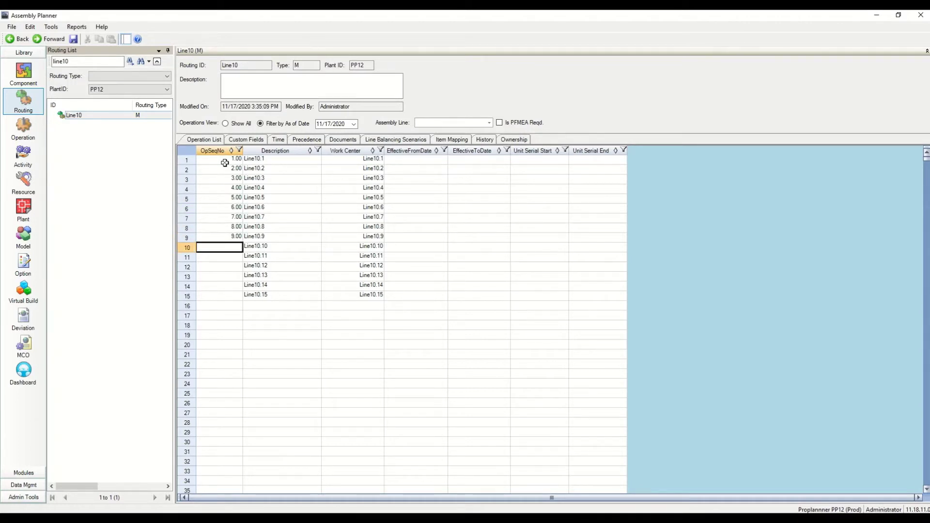
{"action": "type", "text": "10"}
{"action": "key", "text": "Return"}
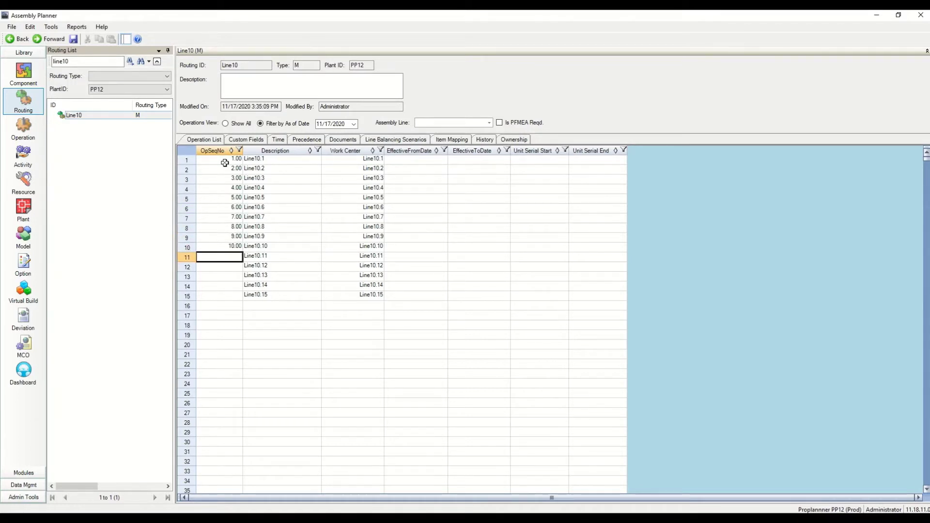
{"action": "type", "text": "11"}
{"action": "key", "text": "Return"}
{"action": "type", "text": "12"}
{"action": "key", "text": "Return"}
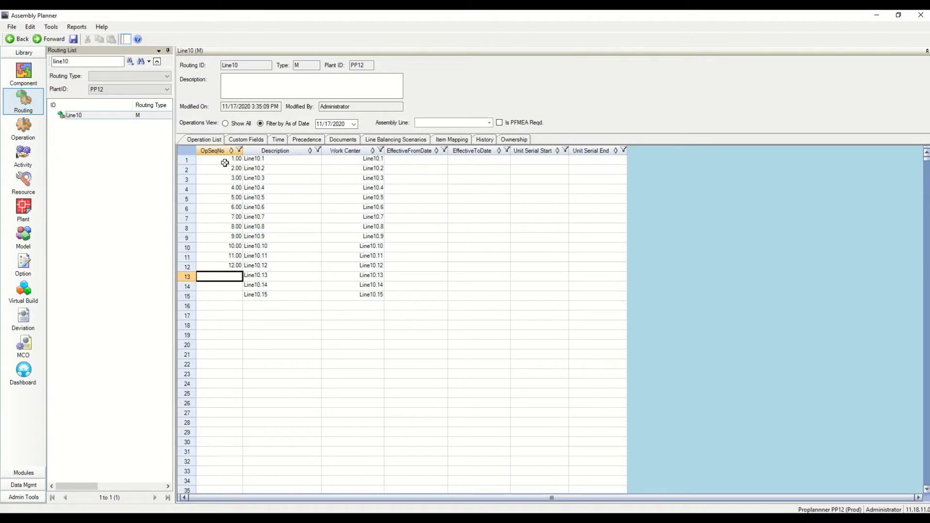
{"action": "type", "text": "1"}
{"action": "key", "text": "Return"}
{"action": "key", "text": "Up"}
{"action": "key", "text": "Return"}
{"action": "type", "text": "14"}
{"action": "key", "text": "Return"}
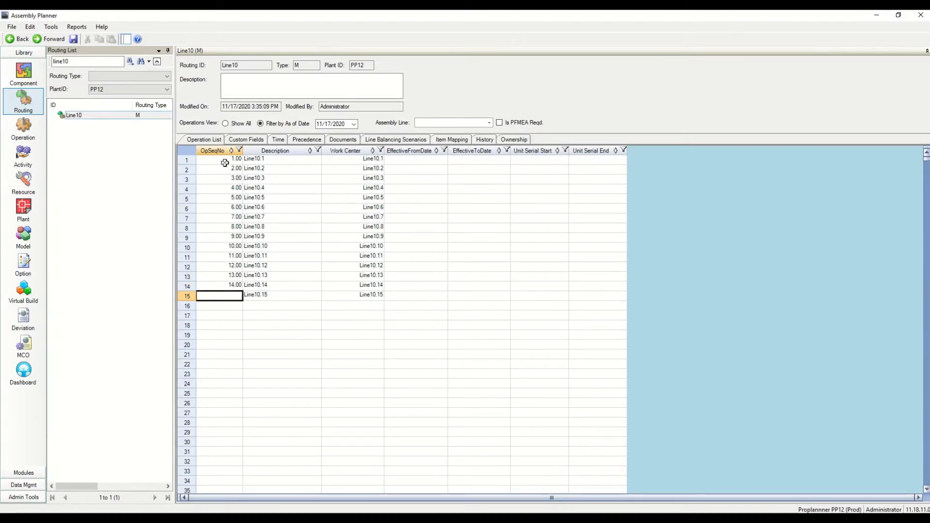
{"action": "type", "text": "15"}
{"action": "key", "text": "Return"}
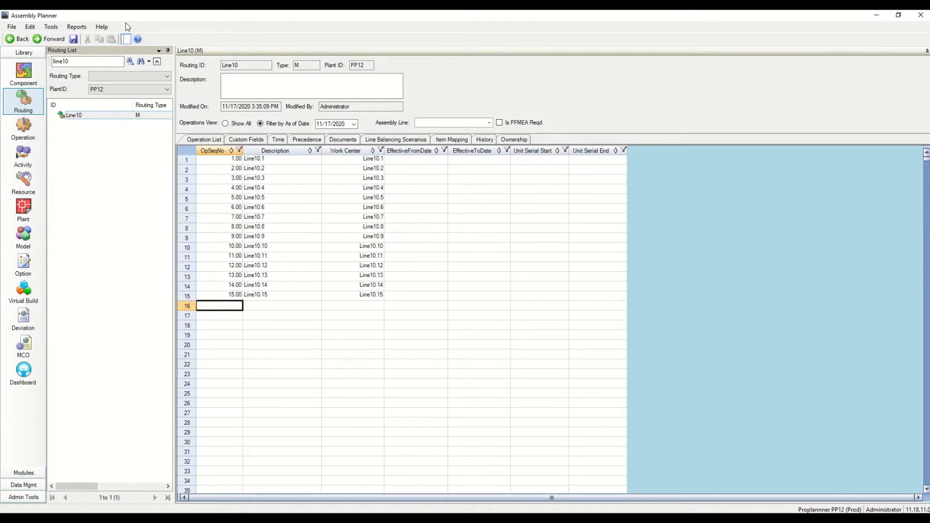
Save the Line10 routing and acknowledge the update-successful message
{"action": "left_click", "coordinate": [74, 39]}
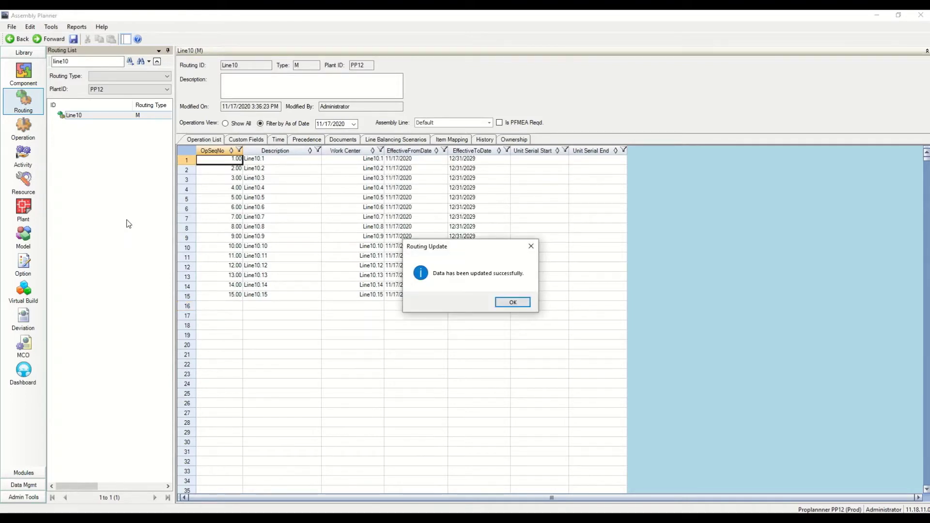
{"action": "key", "text": "Return"}
{"action": "left_click", "coordinate": [126, 219]}
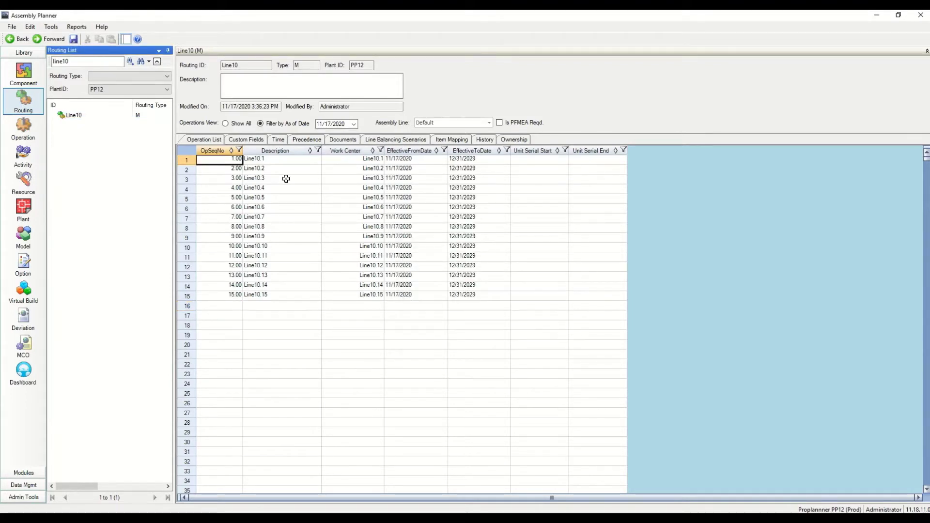
Open operation 7, Line10.7, from the Line10 routing grid for editing
{"action": "left_click", "coordinate": [190, 219]}
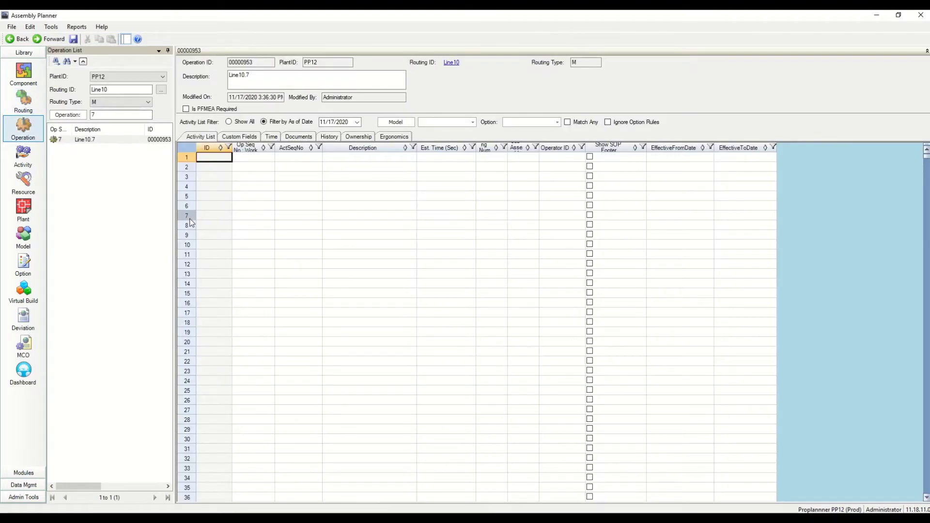
{"action": "left_click", "coordinate": [27, 107]}
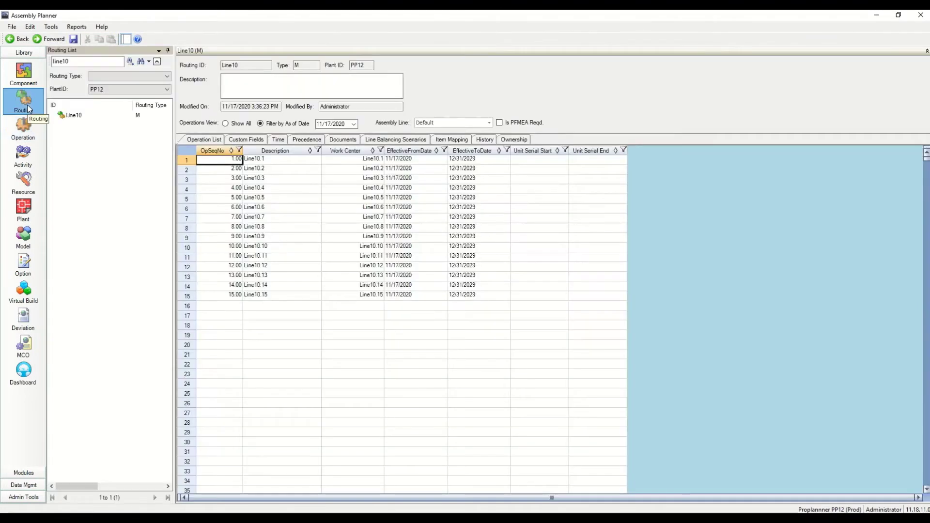
{"action": "left_click", "coordinate": [188, 219]}
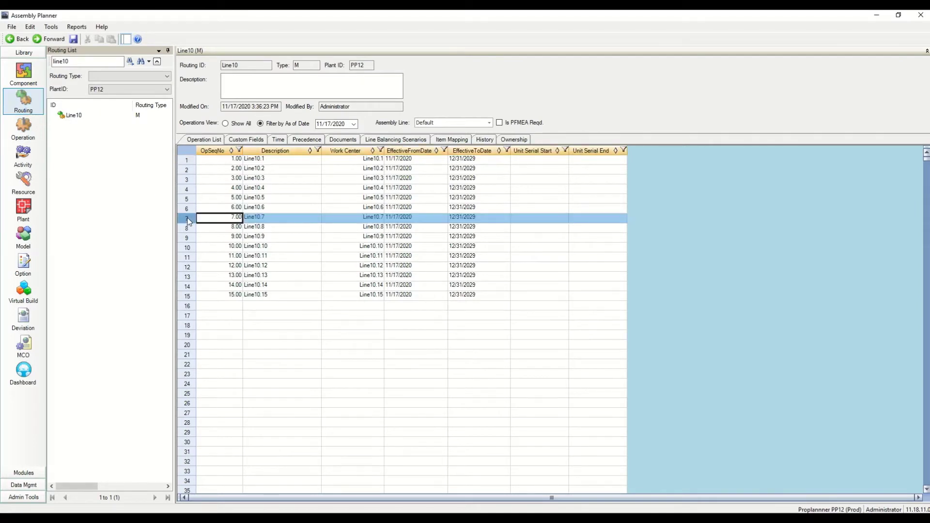
{"action": "right_click", "coordinate": [188, 222]}
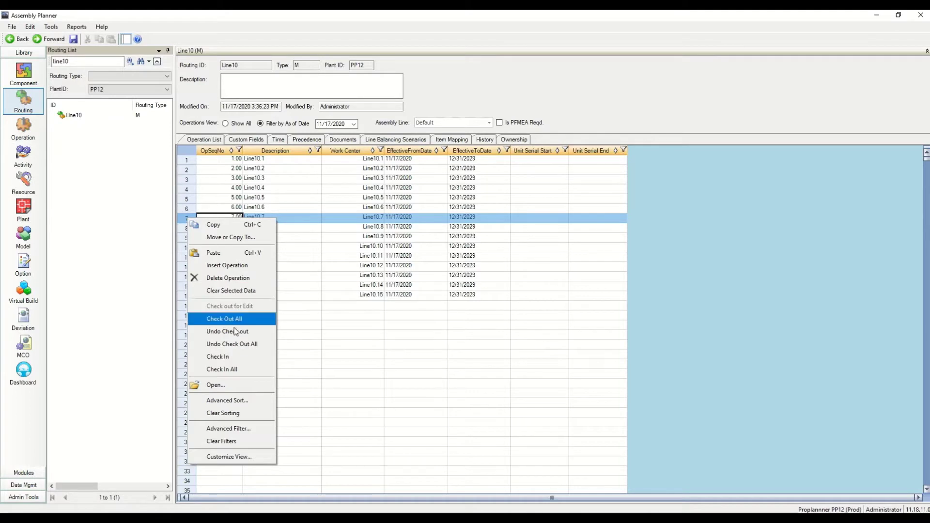
{"action": "left_click", "coordinate": [229, 386]}
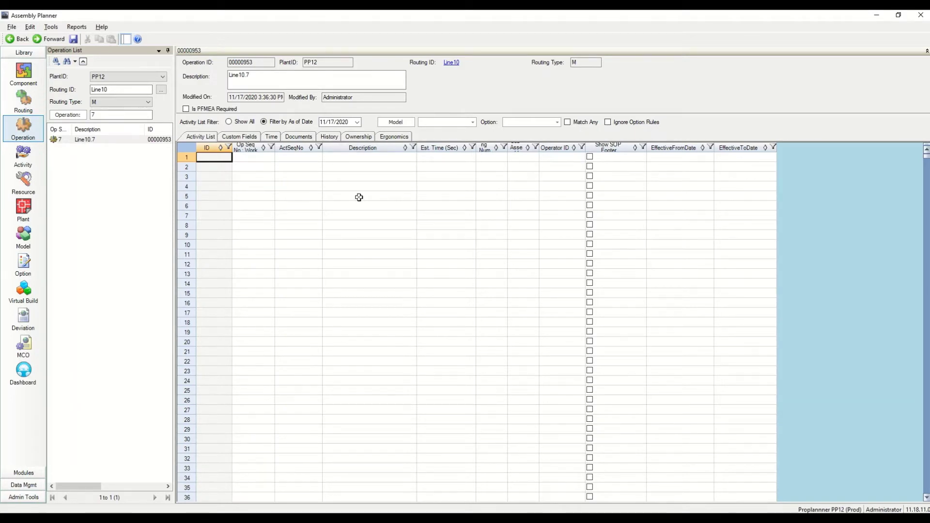
{"action": "key", "text": "alt+Tab"}
{"action": "key", "text": "alt+Tab"}
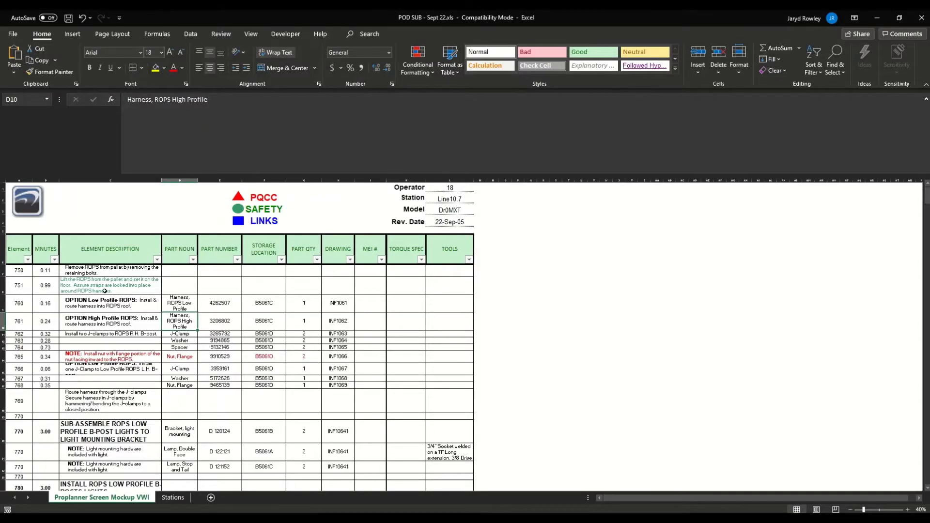
Filter the MINUTES column to exclude blanks, leaving 32 of 173 rows
{"action": "left_click", "coordinate": [100, 270]}
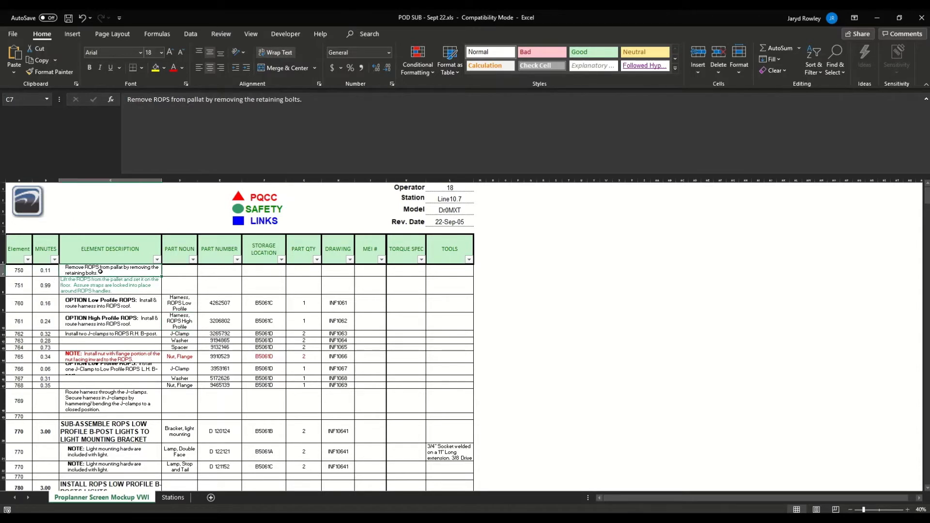
{"action": "left_click_drag", "start_coordinate": [101, 288], "coordinate": [146, 386]}
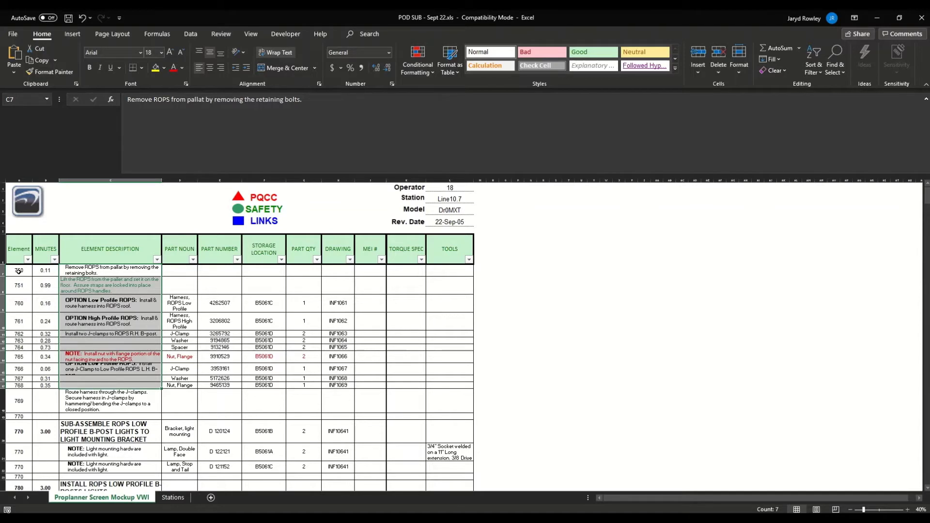
{"action": "left_click", "coordinate": [107, 342]}
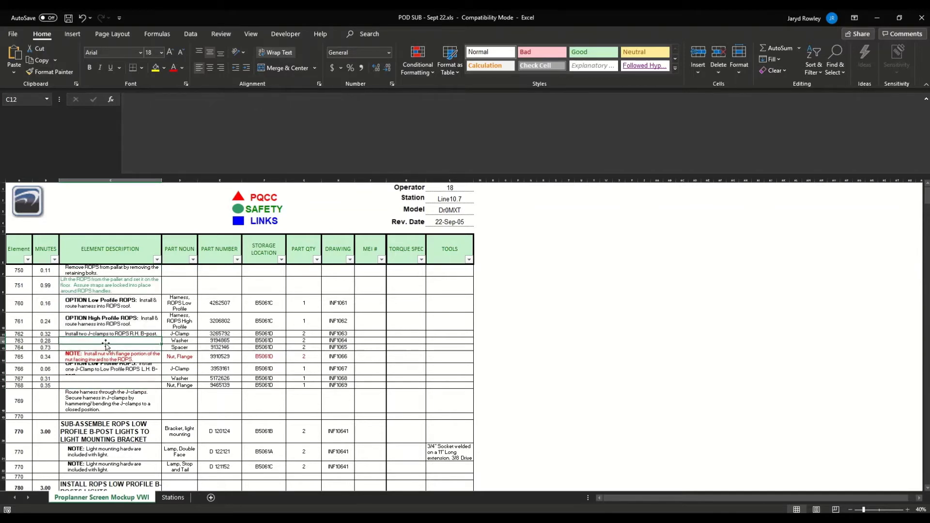
{"action": "left_click", "coordinate": [108, 348]}
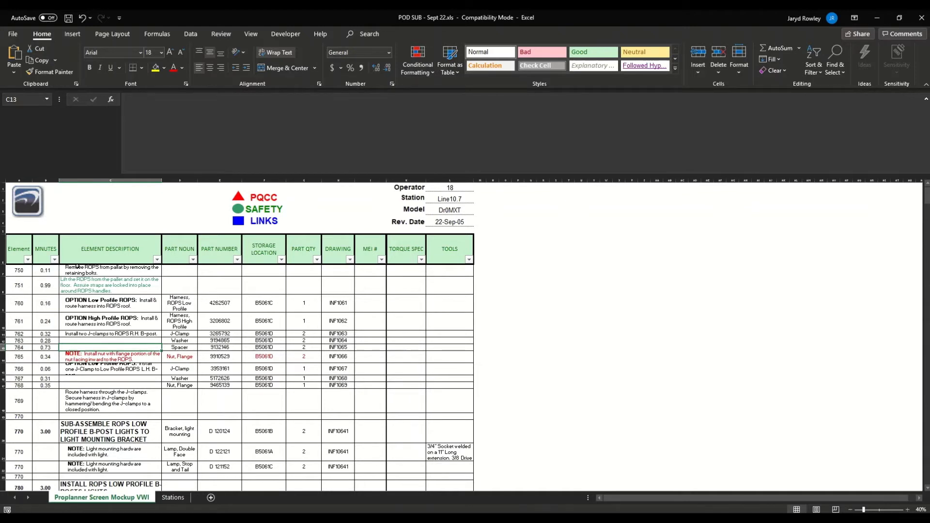
{"action": "left_click", "coordinate": [55, 260]}
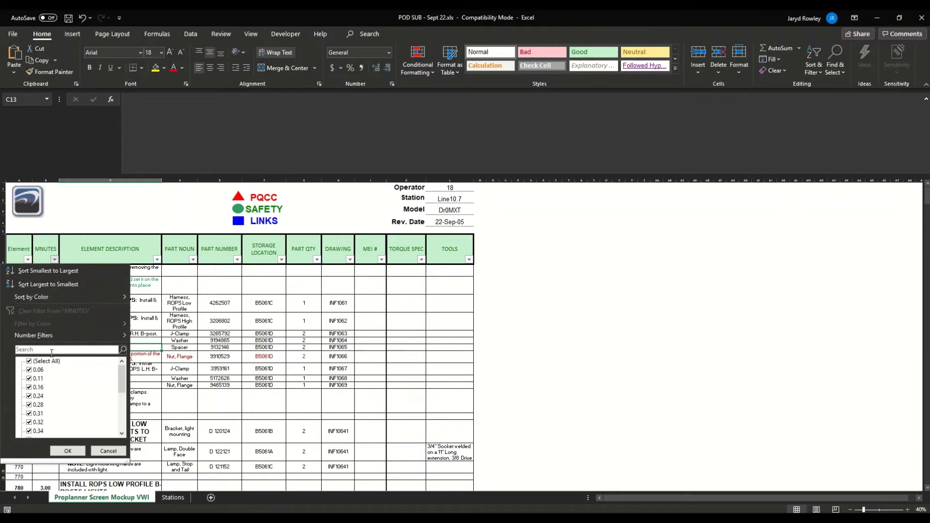
{"action": "scroll", "coordinate": [125, 418], "scroll_direction": "down", "scroll_amount": 6}
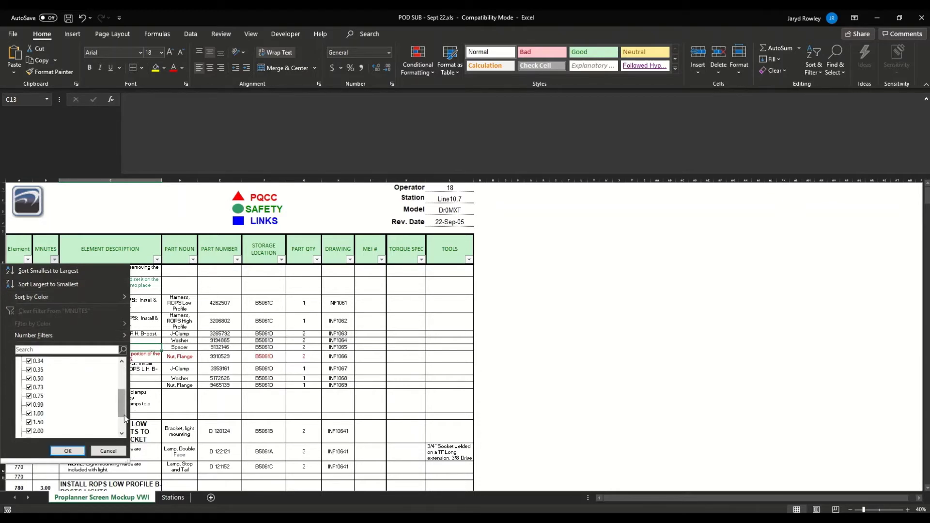
{"action": "left_click", "coordinate": [122, 433]}
{"action": "left_click", "coordinate": [36, 434]}
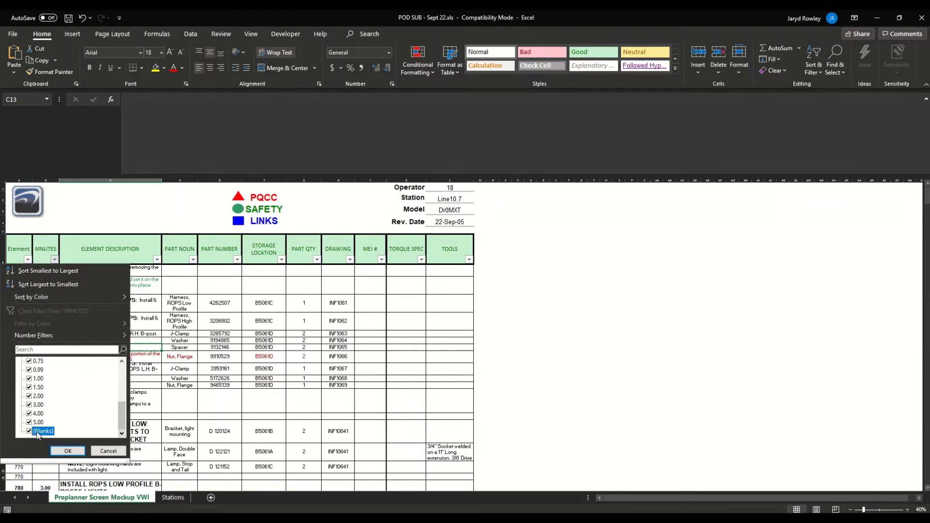
{"action": "left_click", "coordinate": [68, 451]}
Copy element numbers 750 through 1000 from column A and return to Assembly Planner
{"action": "left_click", "coordinate": [63, 304]}
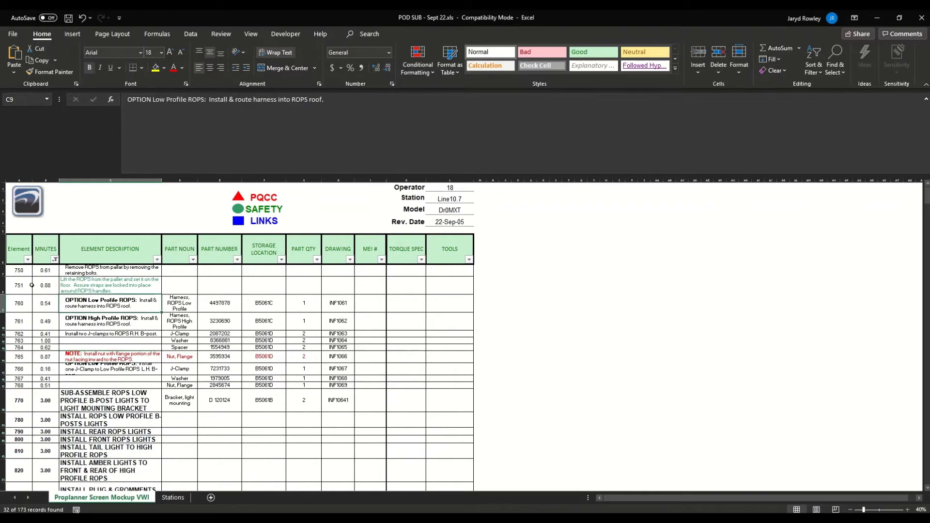
{"action": "left_click", "coordinate": [23, 272]}
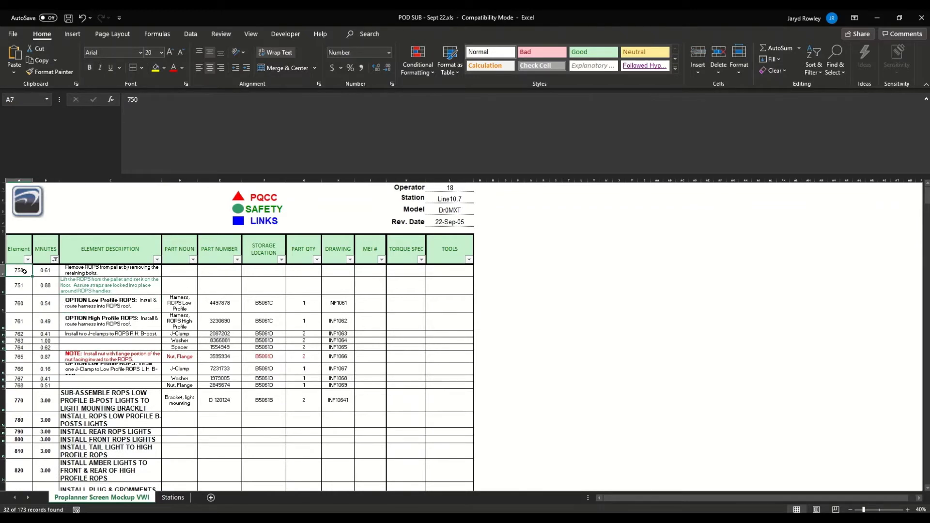
{"action": "key", "text": "shift+Down"}
{"action": "key", "text": "shift+Down"}
{"action": "key", "text": "shift+Down"}
{"action": "key", "text": "shift+Down"}
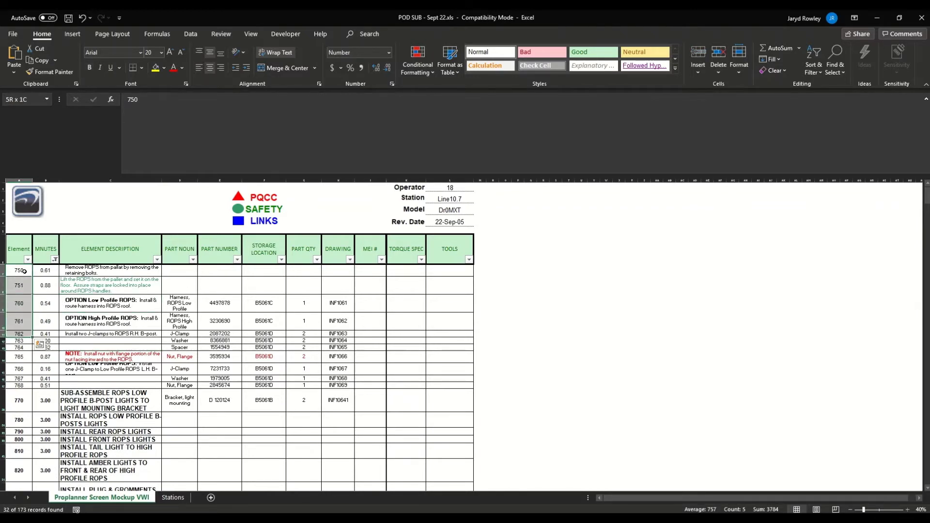
{"action": "key", "text": "shift+Down"}
{"action": "key", "text": "shift+Down"}
{"action": "key", "text": "shift+Down"}
{"action": "key", "text": "shift+Down"}
{"action": "key", "text": "shift+Down"}
{"action": "key", "text": "shift+Down"}
{"action": "key", "text": "shift+Down"}
{"action": "key", "text": "shift+Down"}
{"action": "key", "text": "shift+Down"}
{"action": "key", "text": "shift+Down"}
{"action": "key", "text": "shift+Down"}
{"action": "key", "text": "shift+Down"}
{"action": "key", "text": "shift+Down"}
{"action": "key", "text": "shift+Down"}
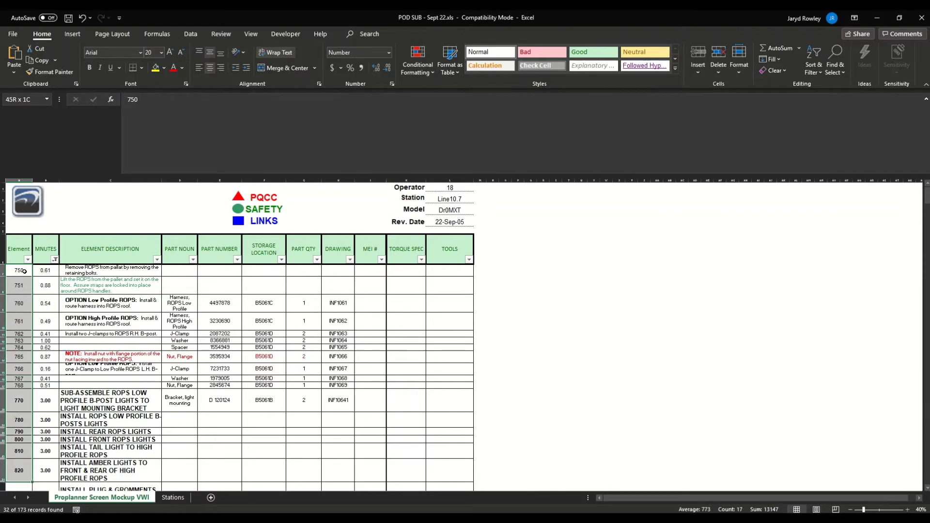
{"action": "key", "text": "shift+Down"}
{"action": "key", "text": "shift+Down"}
{"action": "key", "text": "shift+Down"}
{"action": "key", "text": "shift+Down"}
{"action": "key", "text": "shift+Down"}
{"action": "key", "text": "shift+Down"}
{"action": "key", "text": "shift+Down"}
{"action": "key", "text": "shift+Down"}
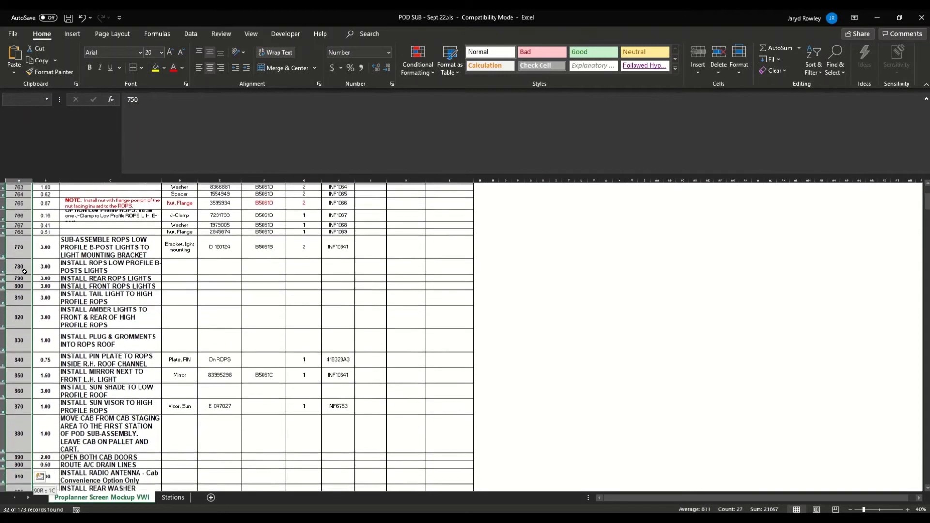
{"action": "key", "text": "shift+Down"}
{"action": "key", "text": "shift+Down"}
{"action": "key", "text": "shift+Down"}
{"action": "key", "text": "shift+Down"}
{"action": "key", "text": "shift+Down"}
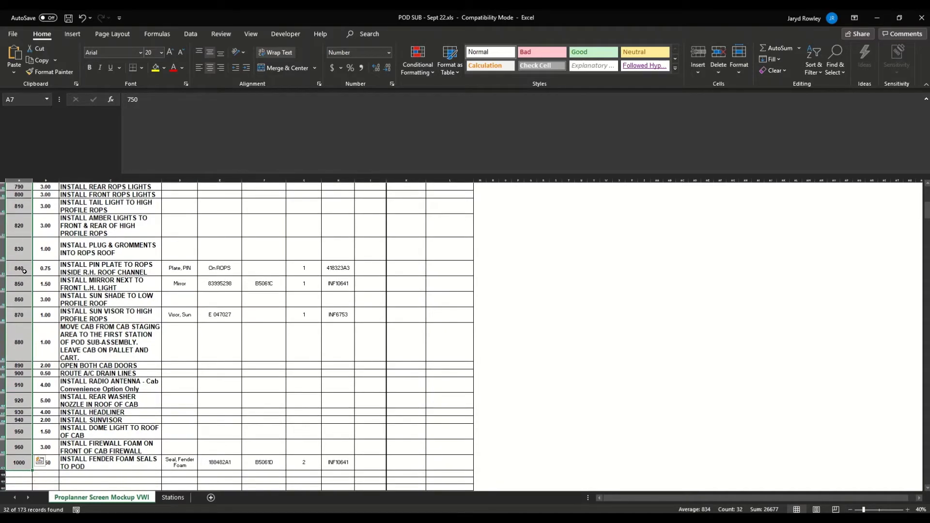
{"action": "key", "text": "ctrl+c"}
{"action": "key", "text": "alt+Tab"}
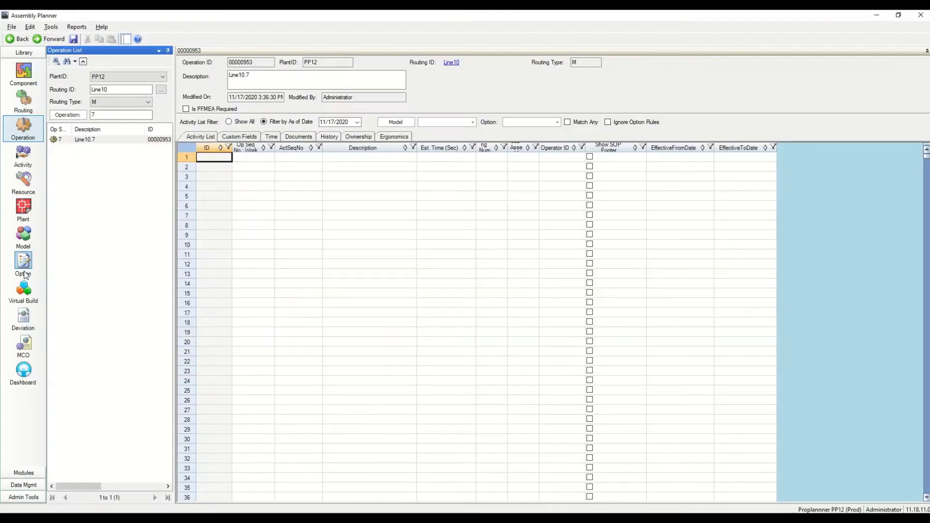
Paste sequence numbers 750–1000 into ActSeqNo and the Excel minutes into Est. Time (Sec)
{"action": "left_click", "coordinate": [299, 156]}
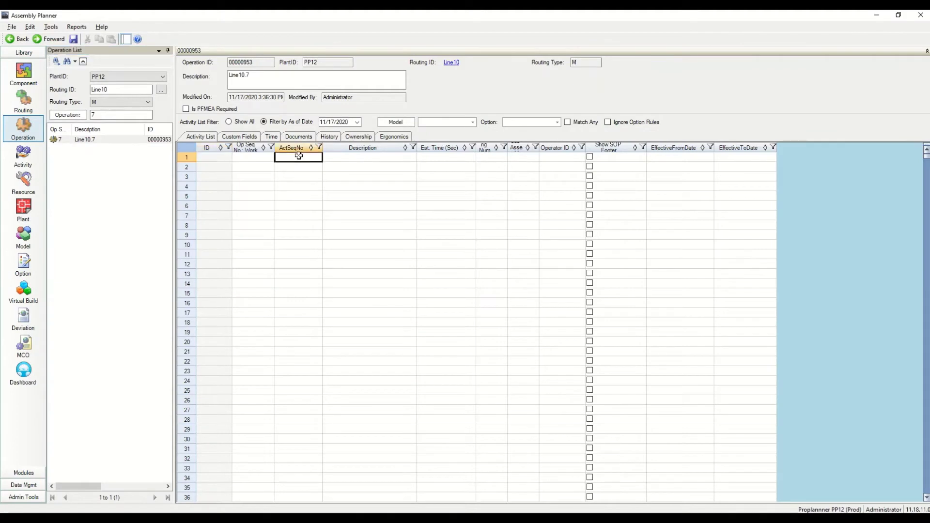
{"action": "right_click", "coordinate": [299, 155]}
{"action": "left_click", "coordinate": [322, 195]}
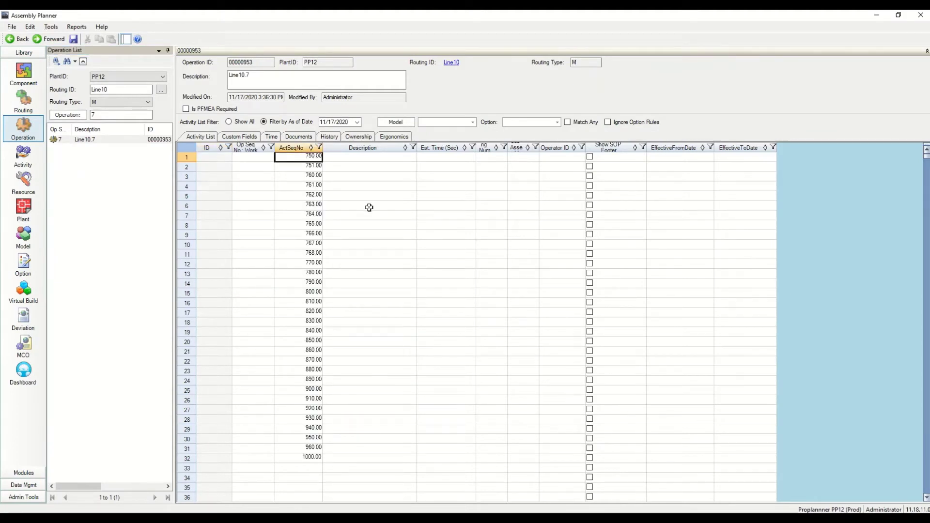
{"action": "key", "text": "alt+Tab"}
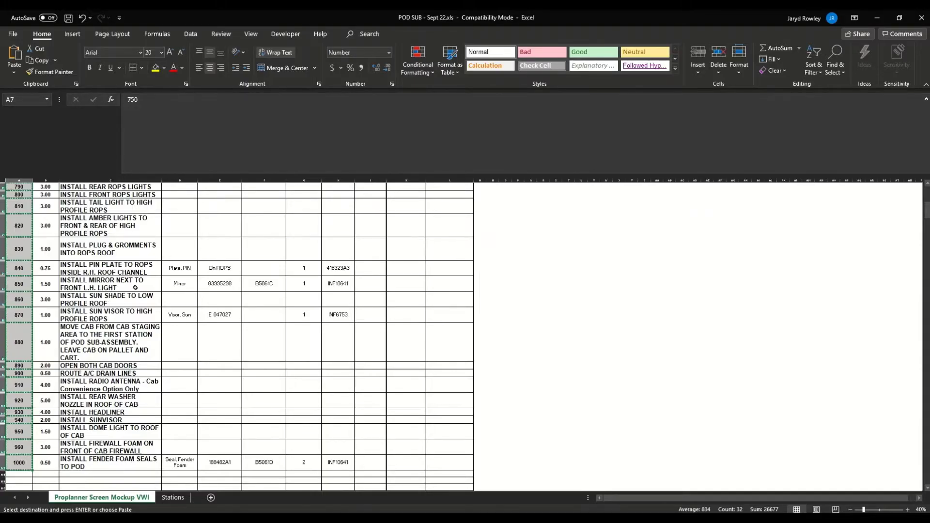
{"action": "key", "text": "Right"}
{"action": "key", "text": "ctrl+shift+Down"}
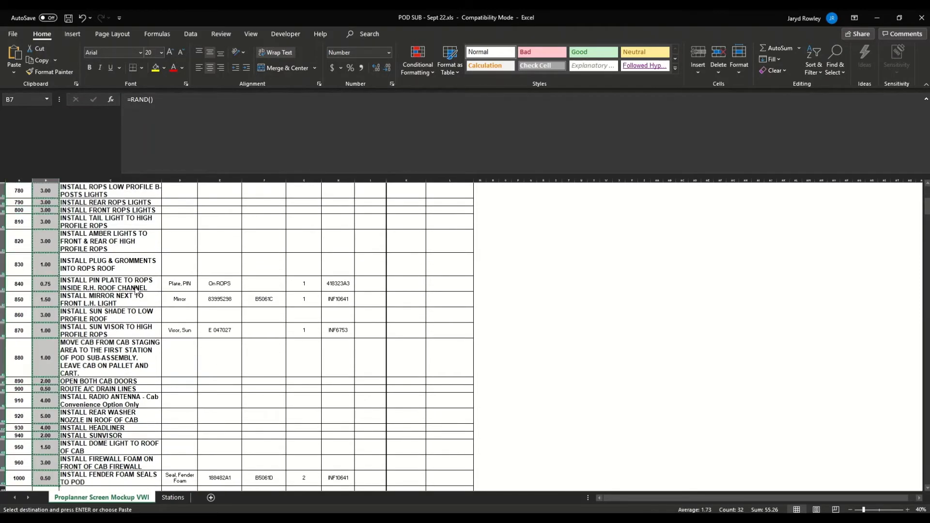
{"action": "key", "text": "alt+Tab"}
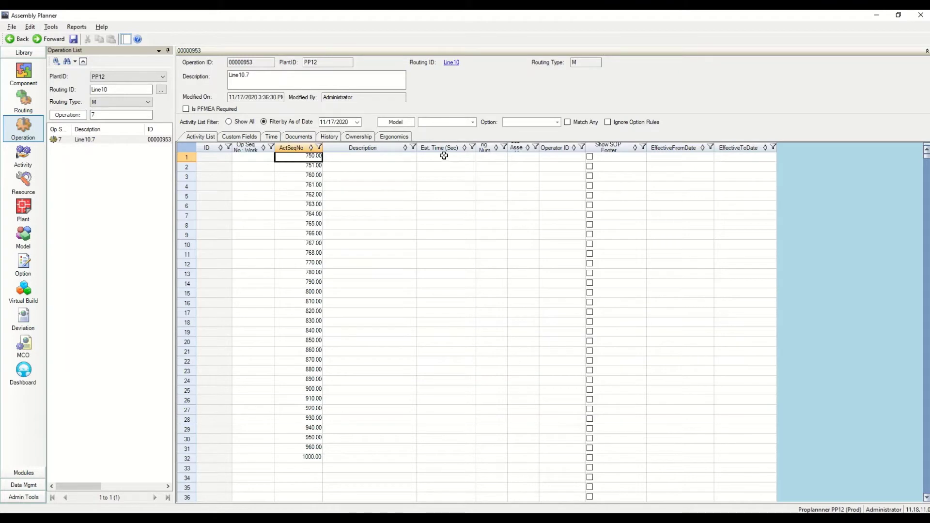
{"action": "left_click", "coordinate": [441, 156]}
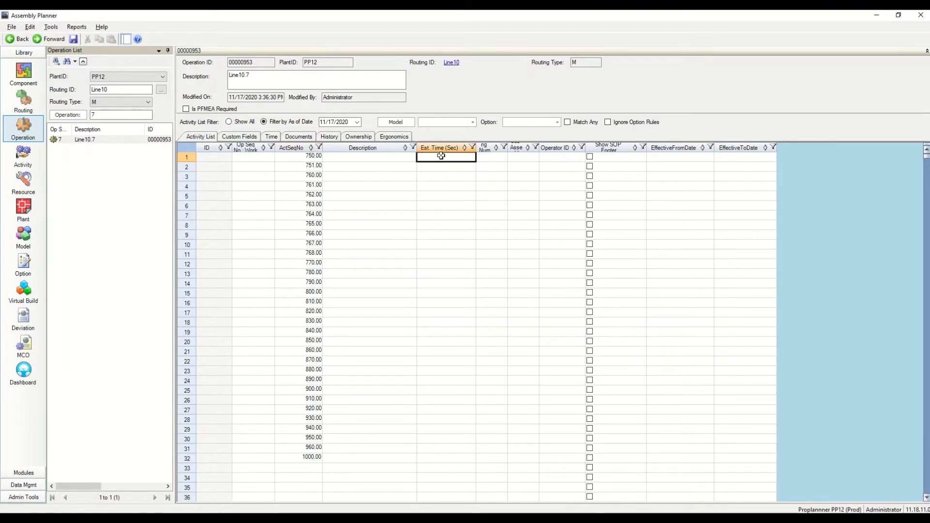
{"action": "key", "text": "ctrl+v"}
Paste the Excel element descriptions into the Description column and enter TBD for row 6
{"action": "key", "text": "alt+Tab"}
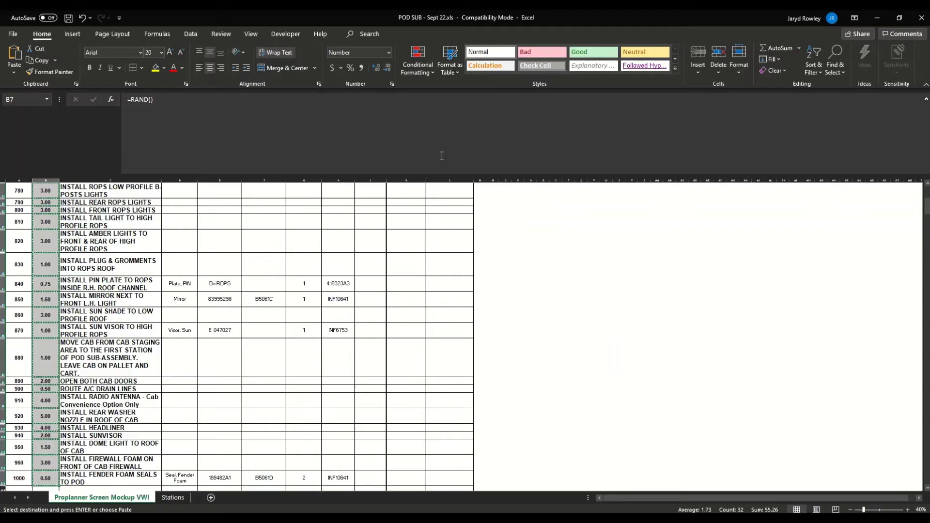
{"action": "scroll", "coordinate": [161, 281], "scroll_direction": "up", "scroll_amount": 10}
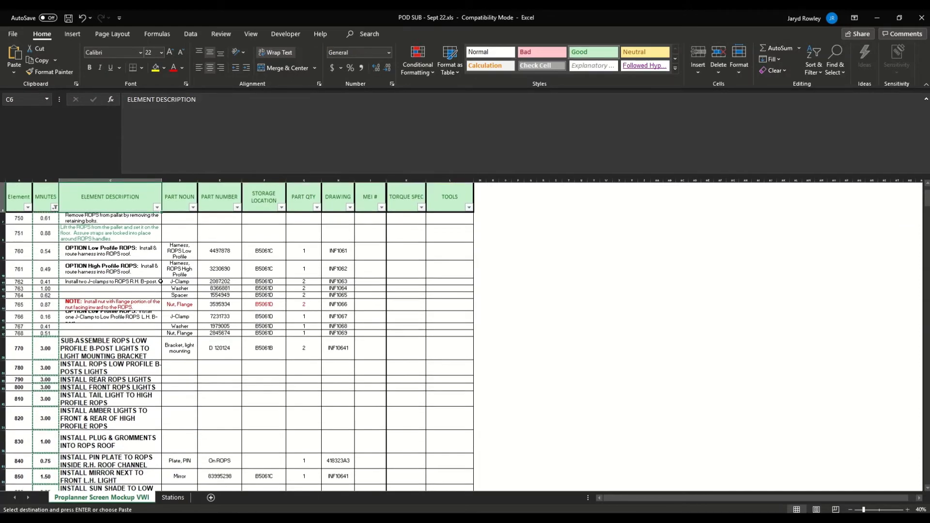
{"action": "left_click_drag", "start_coordinate": [112, 219], "coordinate": [162, 285]}
{"action": "scroll", "coordinate": [161, 283], "scroll_direction": "down", "scroll_amount": 1}
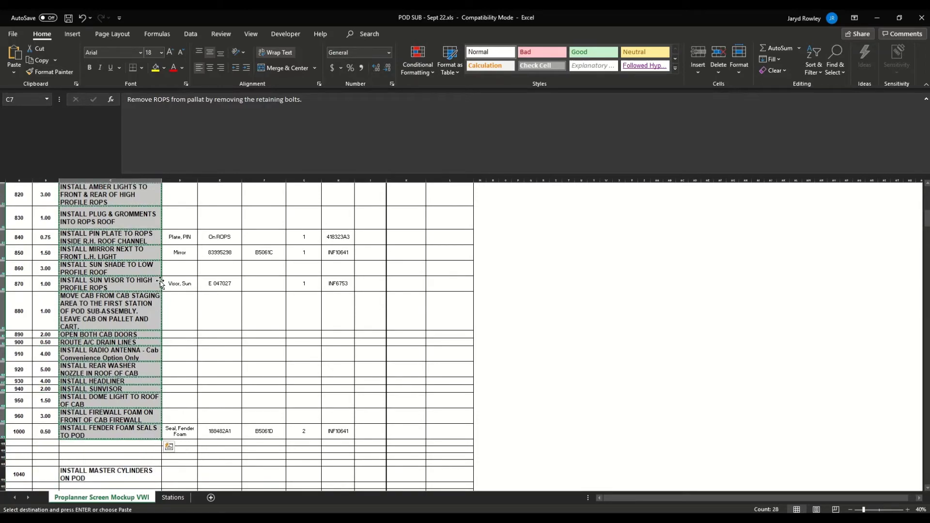
{"action": "key", "text": "alt+Tab"}
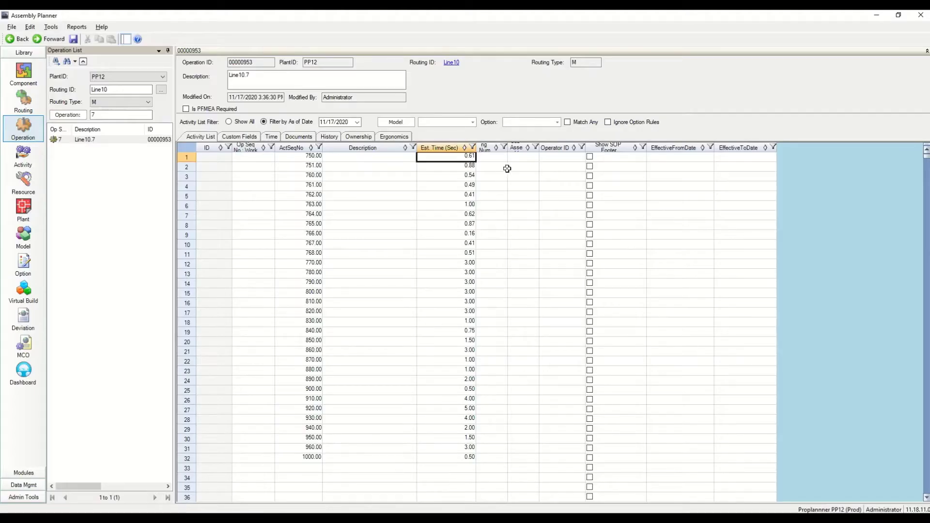
{"action": "left_click", "coordinate": [374, 159]}
{"action": "key", "text": "ctrl+v"}
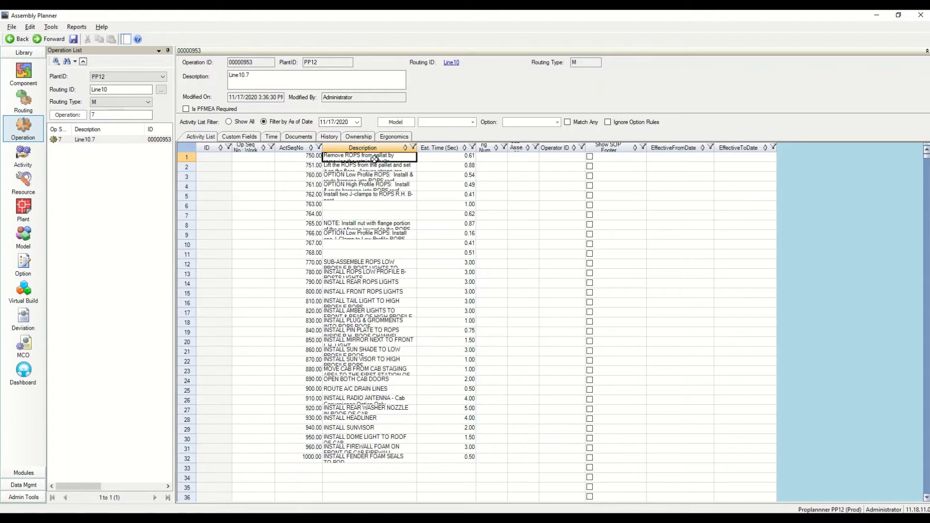
{"action": "left_click", "coordinate": [354, 205]}
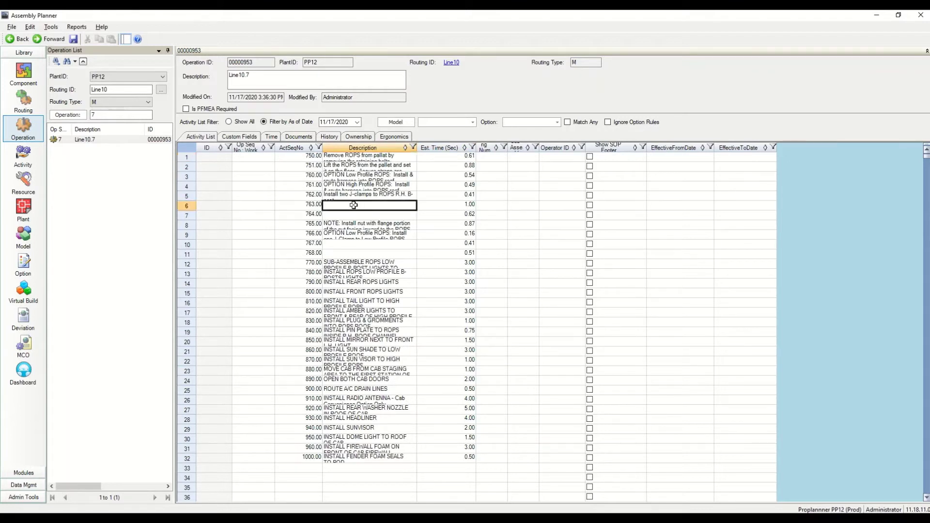
{"action": "type", "text": "TBD"}
Fill the blank Description cells in rows 7, 10 and 11 with TBD
{"action": "left_click", "coordinate": [355, 214]}
{"action": "type", "text": "TB"}
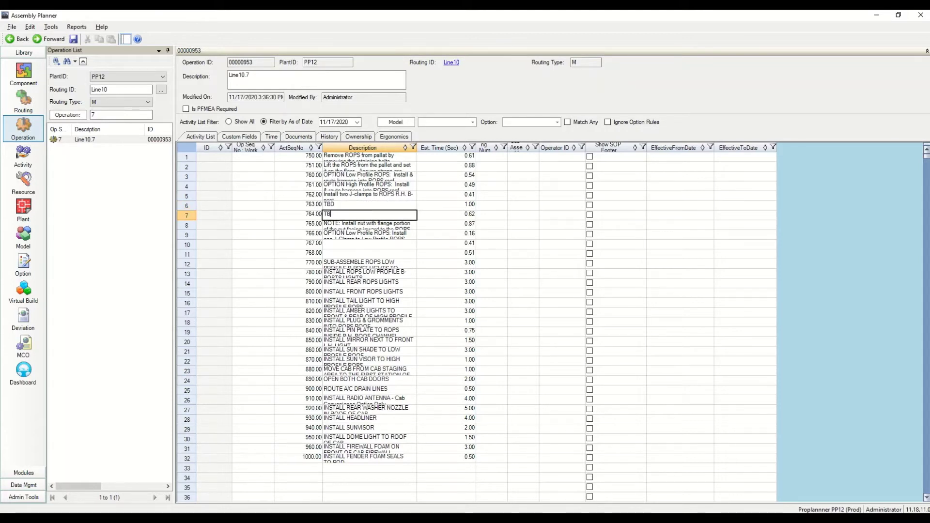
{"action": "type", "text": "D"}
{"action": "left_click", "coordinate": [351, 245]}
{"action": "type", "text": "T"}
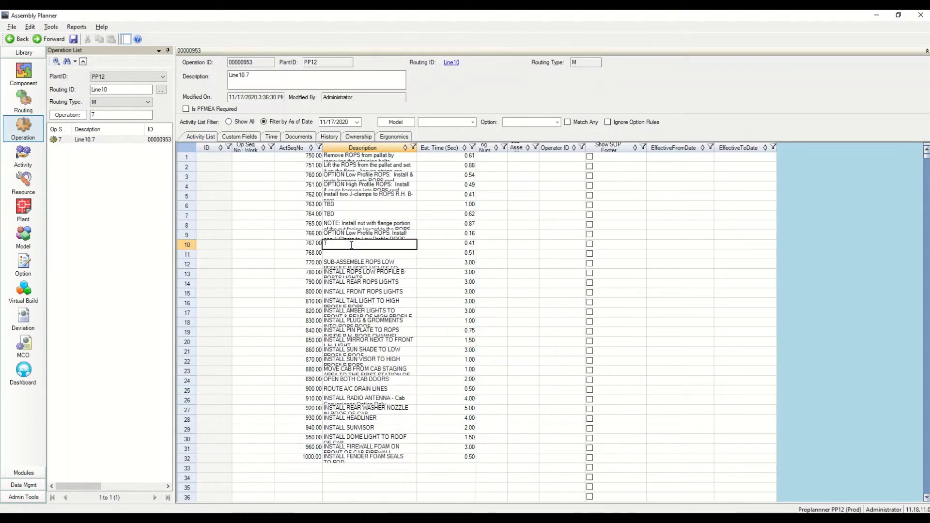
{"action": "type", "text": "BD"}
{"action": "left_click", "coordinate": [346, 252]}
{"action": "type", "text": "TBD"}
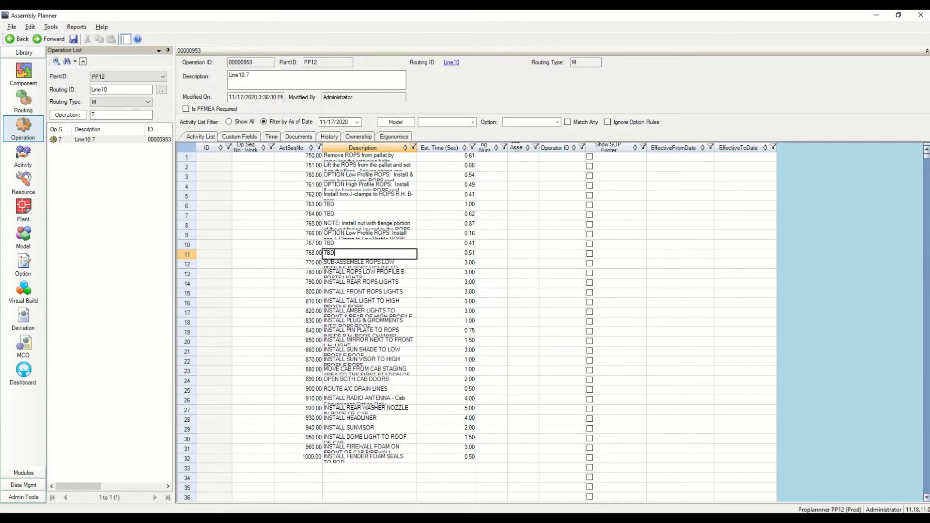
Copy the DRAWING column values from H8 down to element 1000 in Excel
{"action": "key", "text": "alt+Tab"}
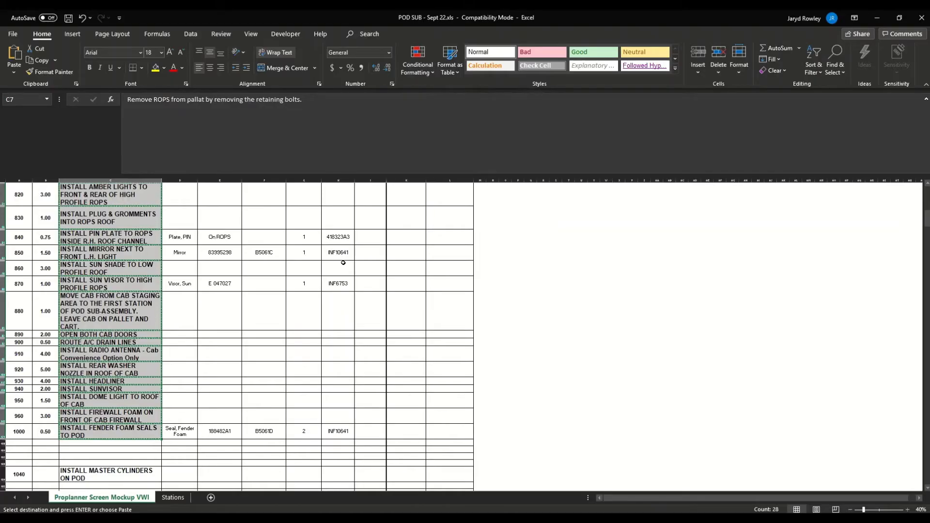
{"action": "key", "text": "Up"}
{"action": "key", "text": "Down"}
{"action": "key", "text": "Right"}
{"action": "key", "text": "Down"}
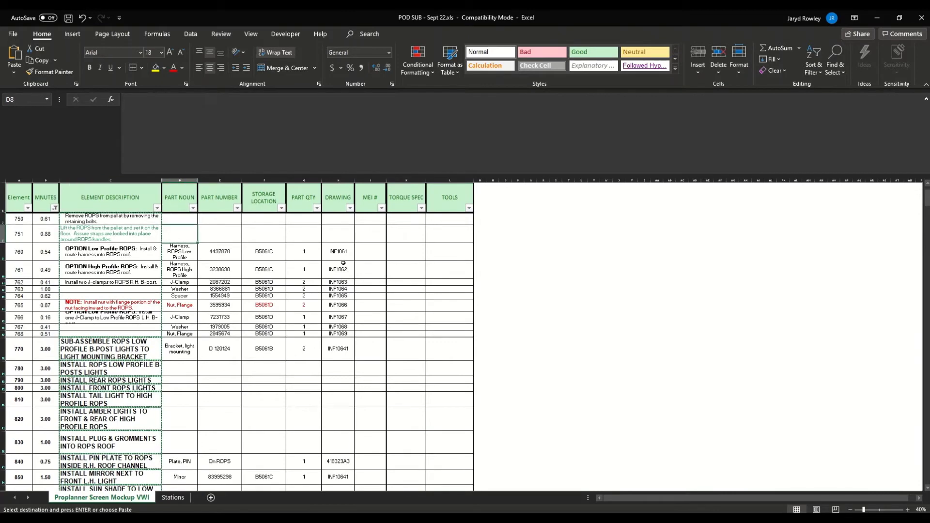
{"action": "key", "text": "Right"}
{"action": "key", "text": "Right"}
{"action": "key", "text": "Right"}
{"action": "key", "text": "Right"}
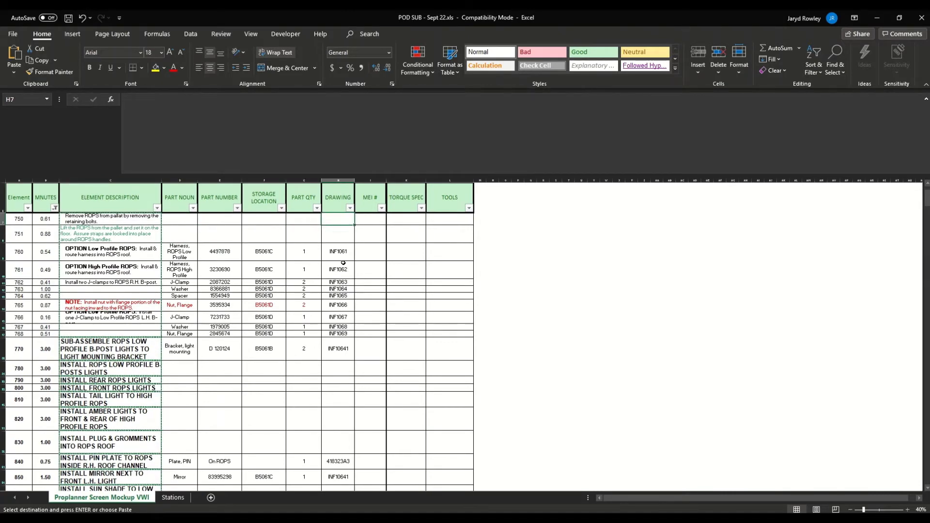
{"action": "key", "text": "shift+Down"}
{"action": "key", "text": "shift+Down"}
{"action": "key", "text": "shift+Down"}
{"action": "key", "text": "shift+Down"}
{"action": "key", "text": "shift+Down"}
{"action": "key", "text": "shift+Down"}
{"action": "key", "text": "shift+Down"}
{"action": "key", "text": "shift+Down"}
{"action": "key", "text": "shift+Down"}
{"action": "key", "text": "shift+Down"}
{"action": "key", "text": "shift+Down"}
{"action": "key", "text": "shift+Down"}
{"action": "key", "text": "shift+Down"}
{"action": "key", "text": "shift+Down"}
{"action": "key", "text": "shift+Down"}
{"action": "key", "text": "shift+Down"}
{"action": "key", "text": "shift+Down"}
{"action": "key", "text": "shift+Down"}
{"action": "key", "text": "shift+Down"}
{"action": "key", "text": "shift+Down"}
{"action": "key", "text": "shift+Down"}
{"action": "key", "text": "shift+Down"}
{"action": "key", "text": "shift+Down"}
{"action": "key", "text": "shift+Down"}
{"action": "key", "text": "shift+Down"}
{"action": "key", "text": "shift+Down"}
{"action": "key", "text": "shift+Down"}
{"action": "key", "text": "shift+Down"}
{"action": "key", "text": "shift+Down"}
{"action": "key", "text": "shift+Down"}
{"action": "key", "text": "shift+Down"}
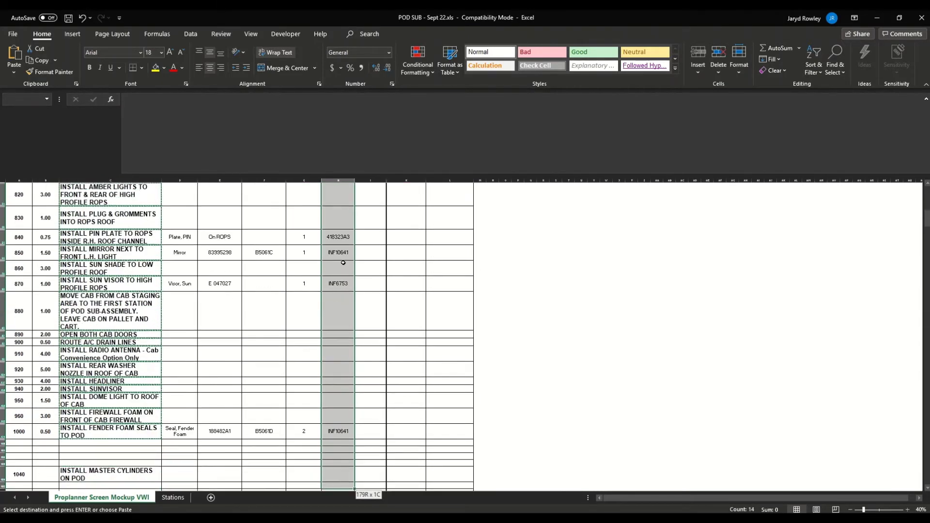
{"action": "key", "text": "shift+Up"}
{"action": "key", "text": "shift+Up"}
{"action": "key", "text": "shift+Up"}
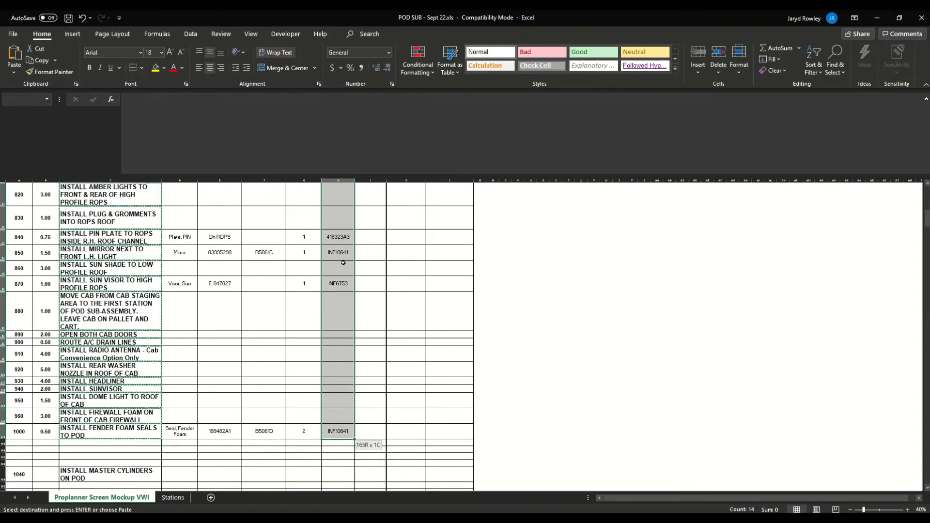
{"action": "key", "text": "ctrl+v"}
{"action": "key", "text": "alt+Tab"}
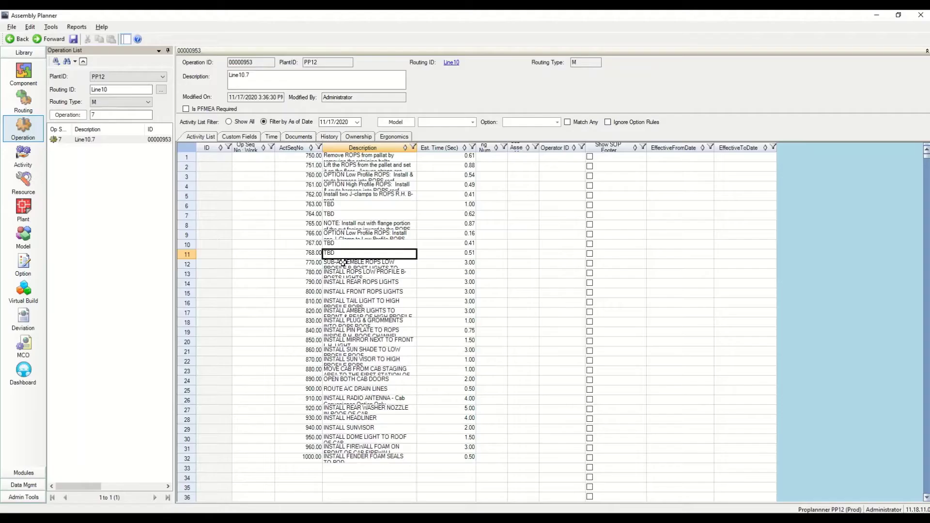
Paste the drawing numbers into the widened Drawing Number column and save activities 00000962–00000993
{"action": "left_click", "coordinate": [491, 157]}
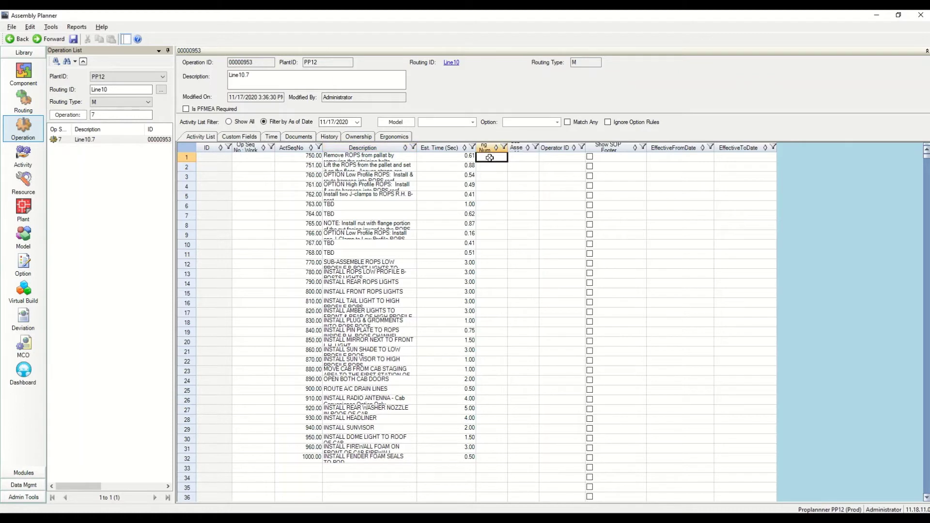
{"action": "left_click_drag", "start_coordinate": [508, 147], "coordinate": [525, 146]}
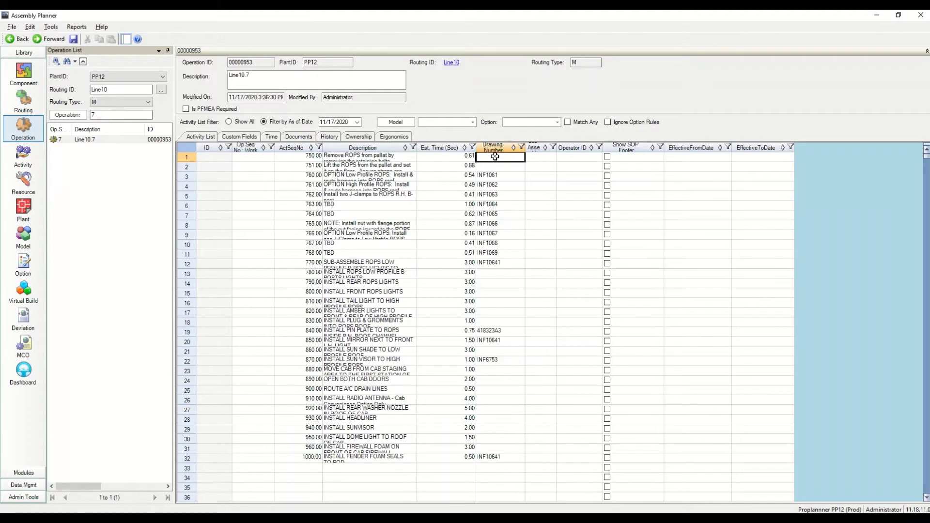
{"action": "left_click", "coordinate": [74, 38]}
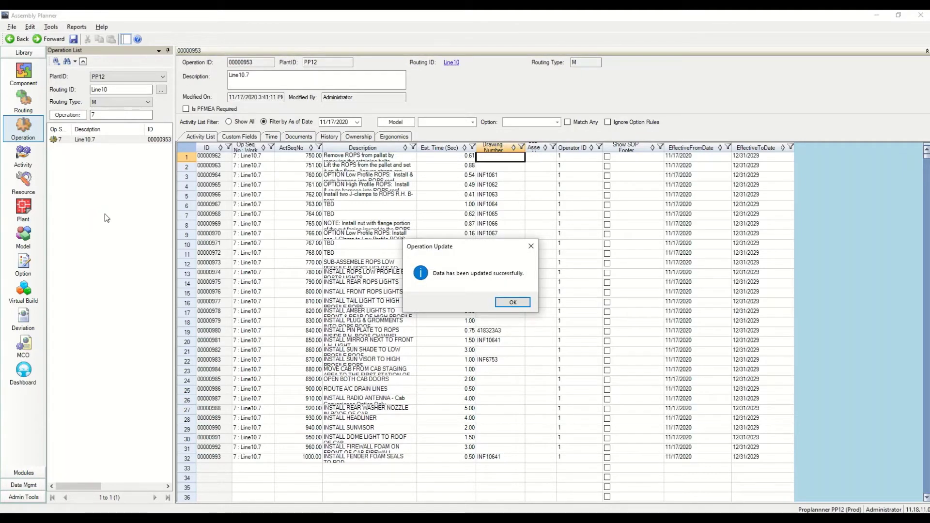
{"action": "key", "text": "Return"}
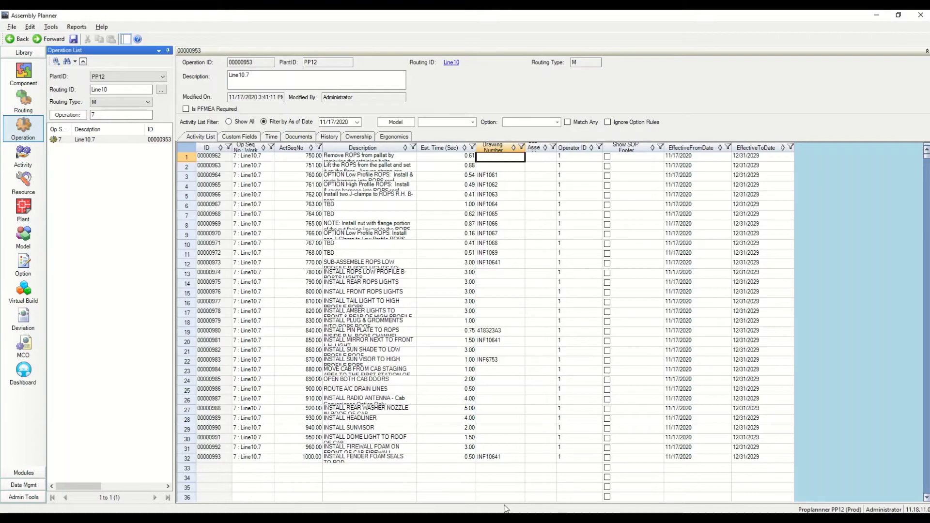
{"action": "key", "text": "alt+Tab"}
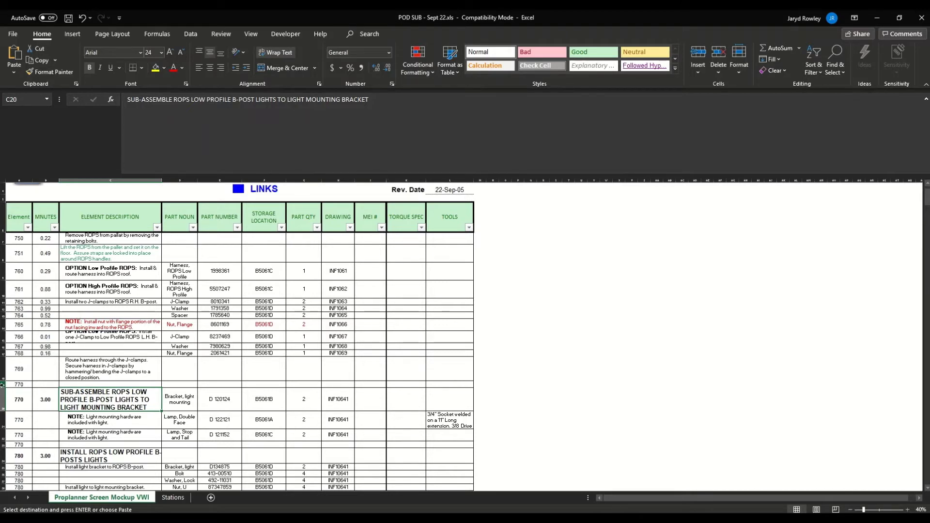
Select the three element-770 rows in Excel to review them
{"action": "left_click_drag", "start_coordinate": [3, 400], "coordinate": [46, 429]}
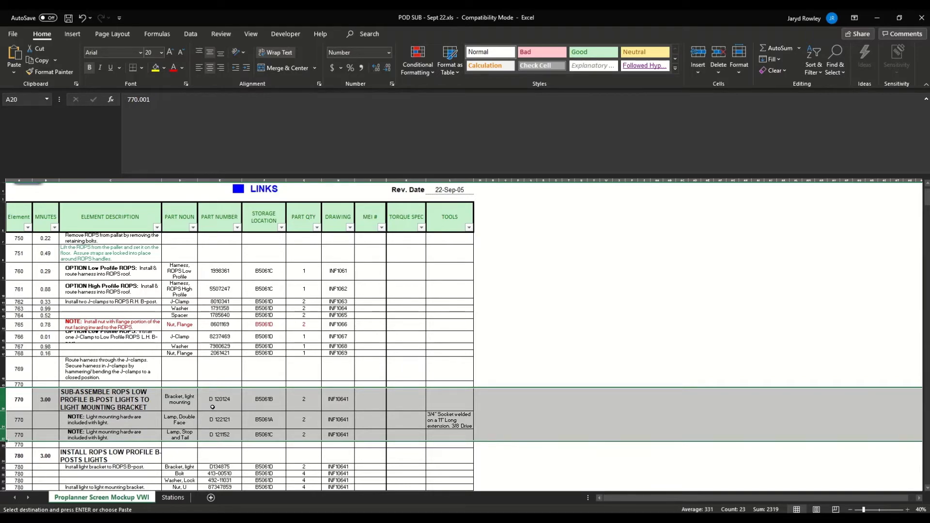
{"action": "key", "text": "alt+Tab"}
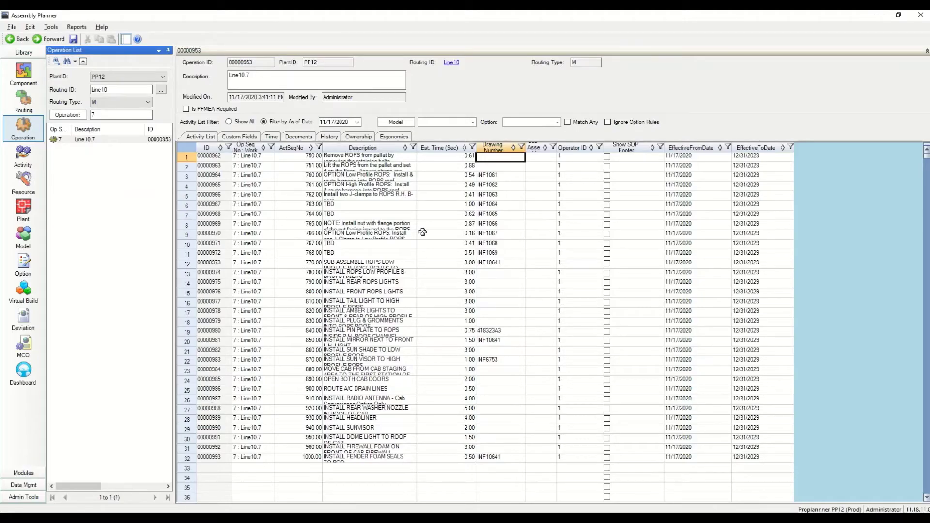
Filter ActSeqNo to 770.00 and load activity 00000973 into the Activity module
{"action": "left_click", "coordinate": [319, 147]}
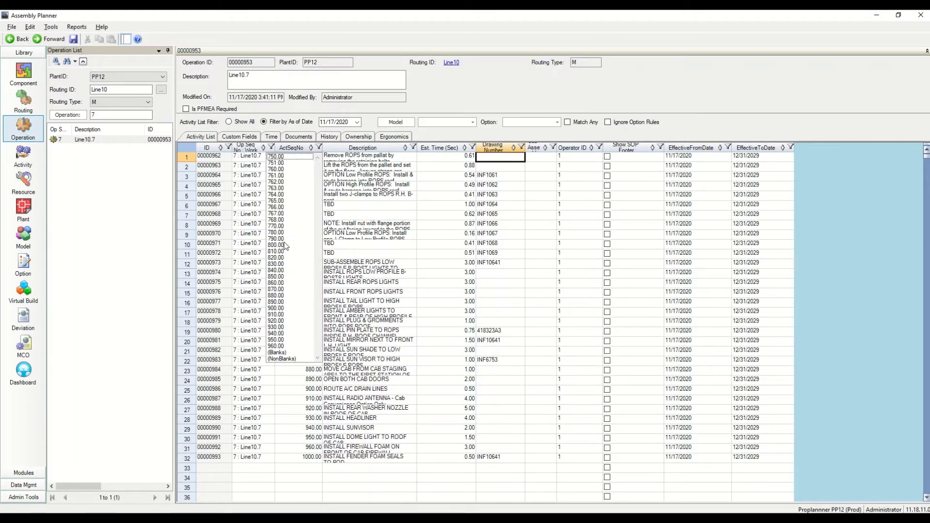
{"action": "left_click", "coordinate": [280, 227]}
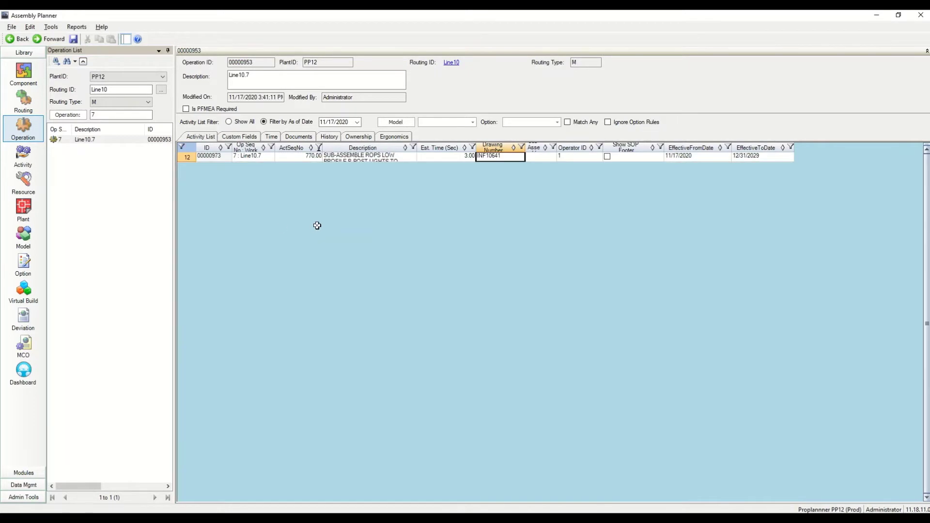
{"action": "left_click", "coordinate": [189, 158]}
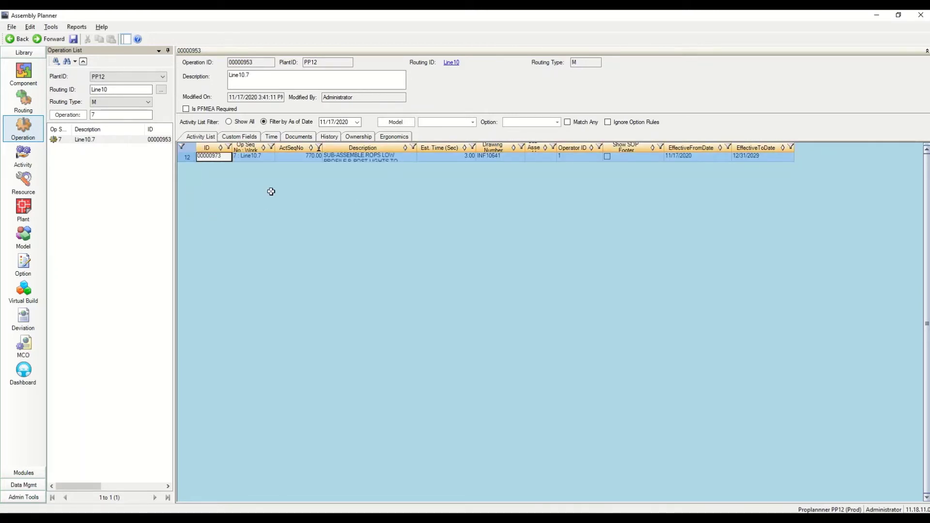
{"action": "double_click", "coordinate": [187, 156]}
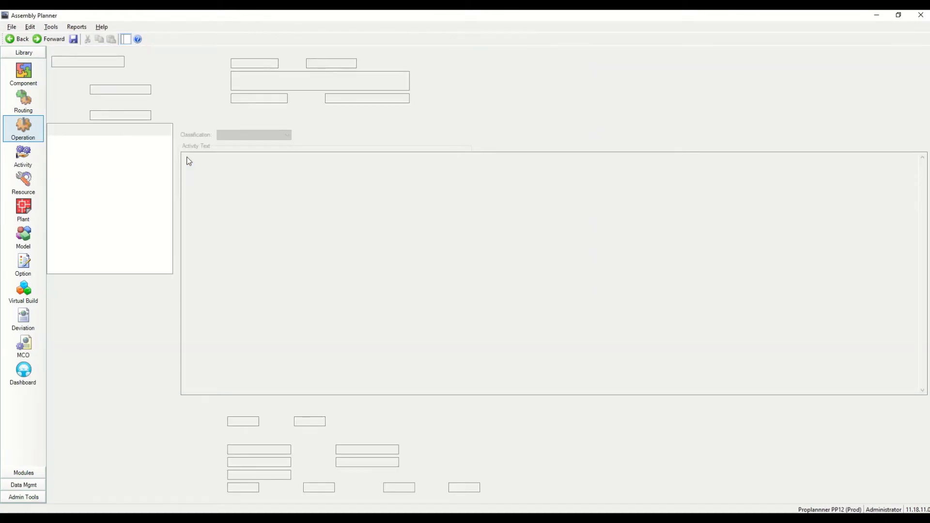
{"action": "right_click", "coordinate": [188, 160]}
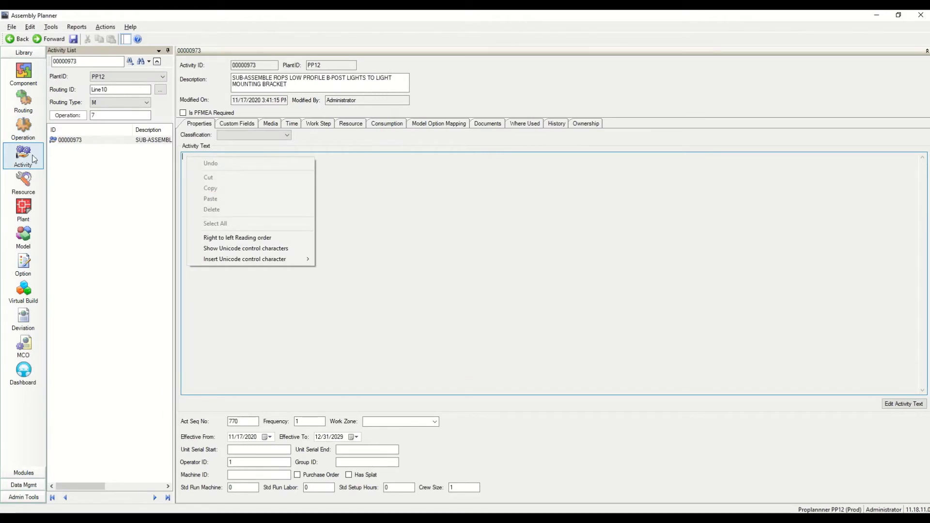
{"action": "left_click", "coordinate": [34, 159]}
{"action": "left_click", "coordinate": [30, 158]}
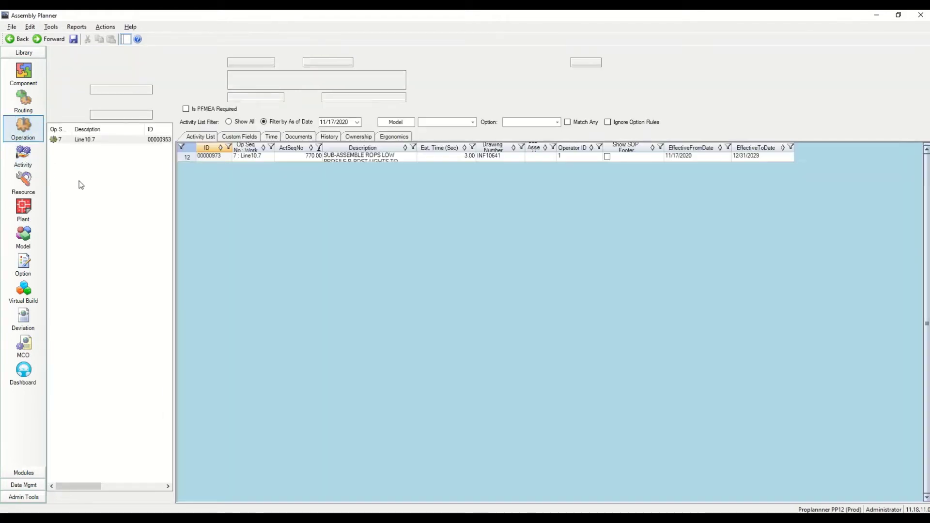
{"action": "left_click", "coordinate": [27, 158]}
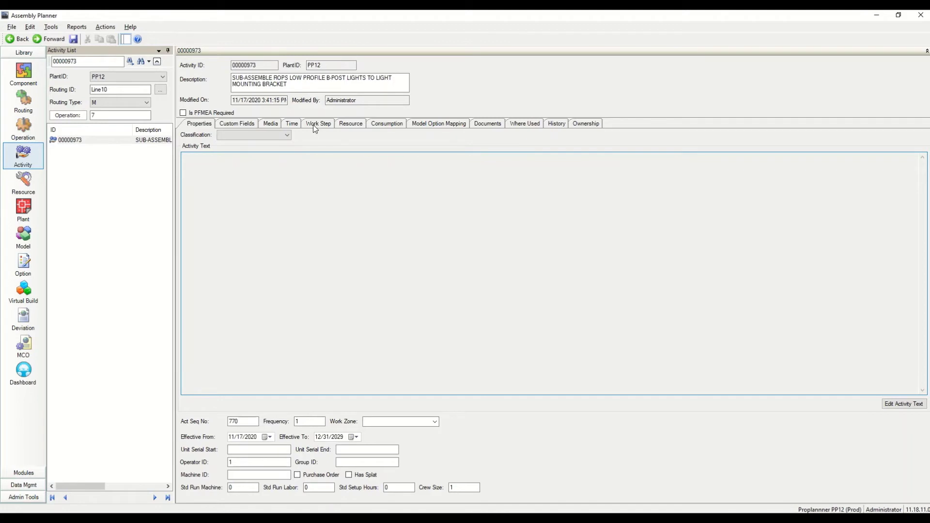
Add work step 1.00 reading 'NOTE: Light mounting hardware included with light.' from the Excel note
{"action": "left_click", "coordinate": [313, 124]}
{"action": "left_click", "coordinate": [254, 145]}
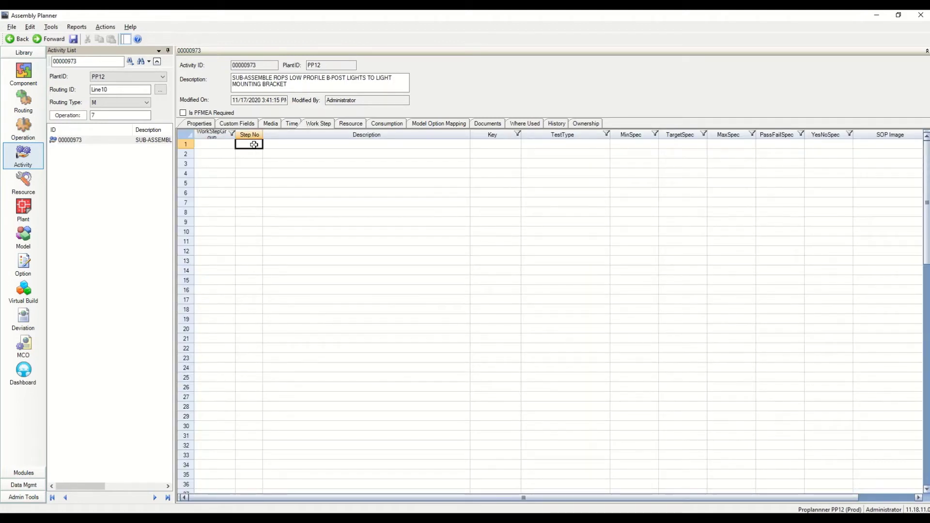
{"action": "key", "text": "alt+Tab"}
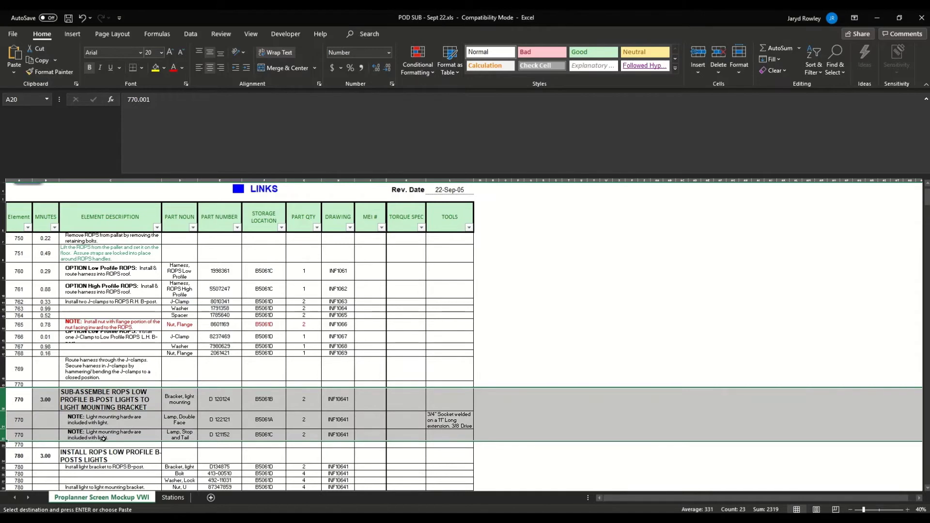
{"action": "left_click", "coordinate": [112, 422]}
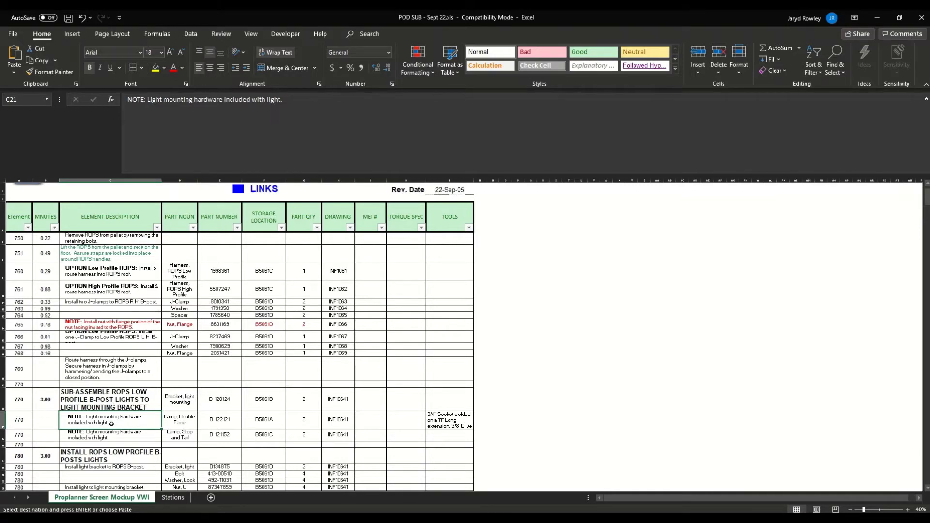
{"action": "left_click_drag", "start_coordinate": [112, 424], "coordinate": [111, 436]}
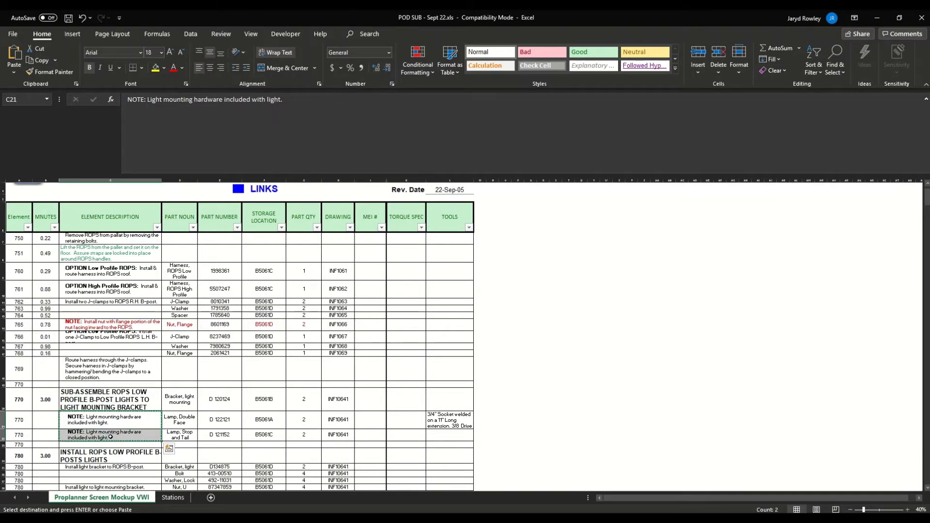
{"action": "left_click", "coordinate": [121, 424]}
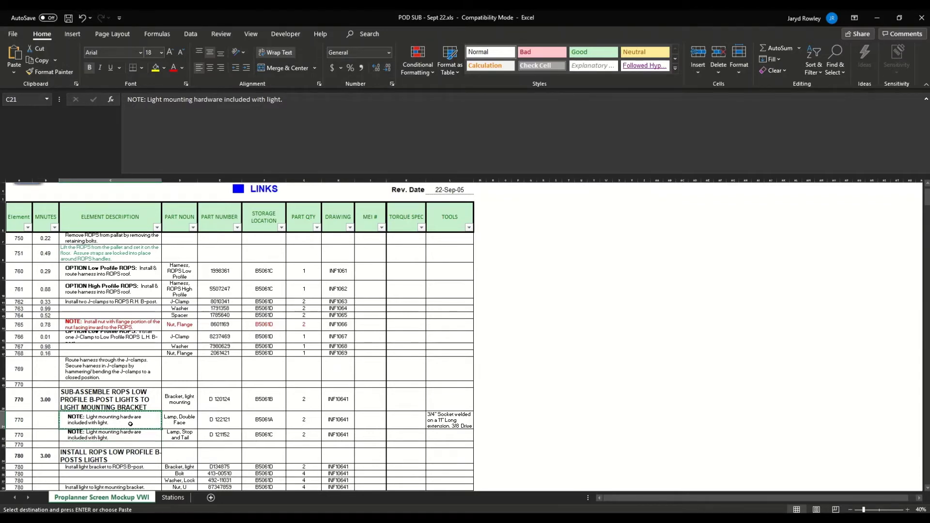
{"action": "key", "text": "alt+Tab"}
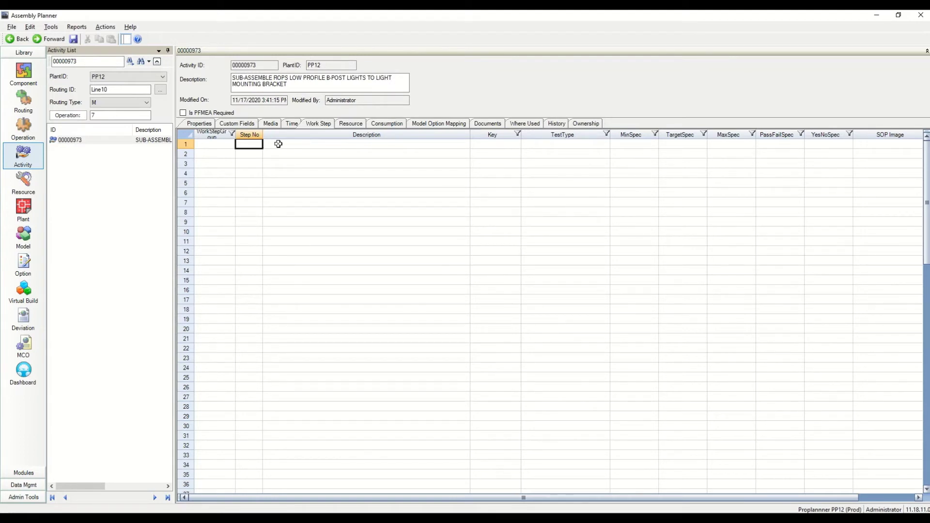
{"action": "type", "text": "1.00"}
{"action": "key", "text": "Tab"}
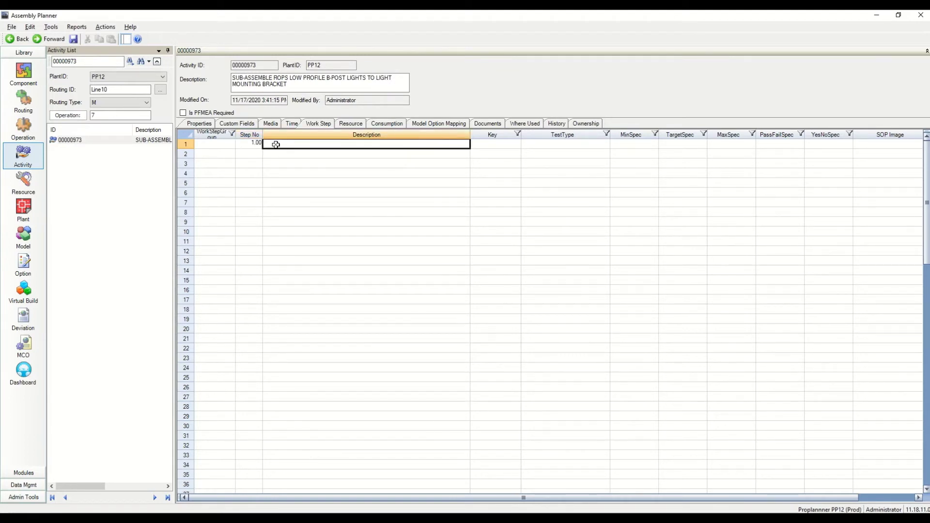
{"action": "type", "text": "NOTE: Light mounting hardware included with light."}
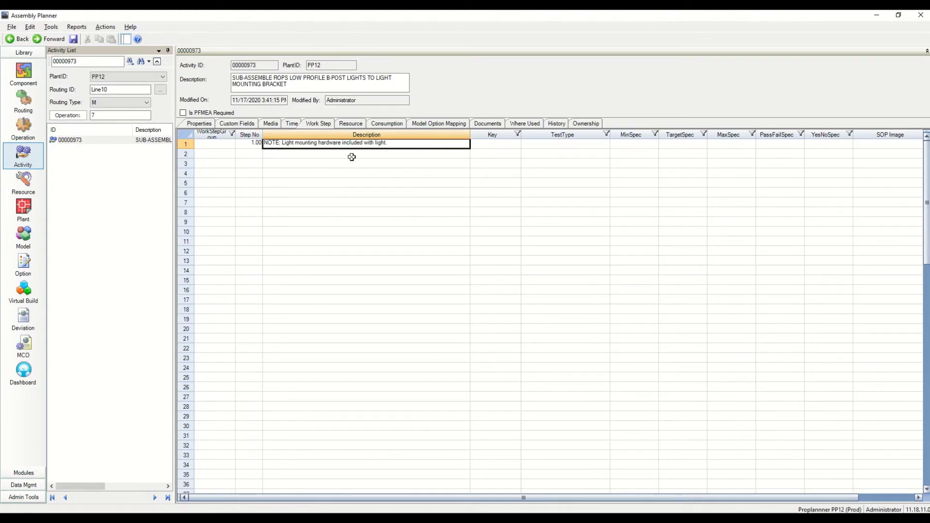
{"action": "left_click", "coordinate": [378, 124]}
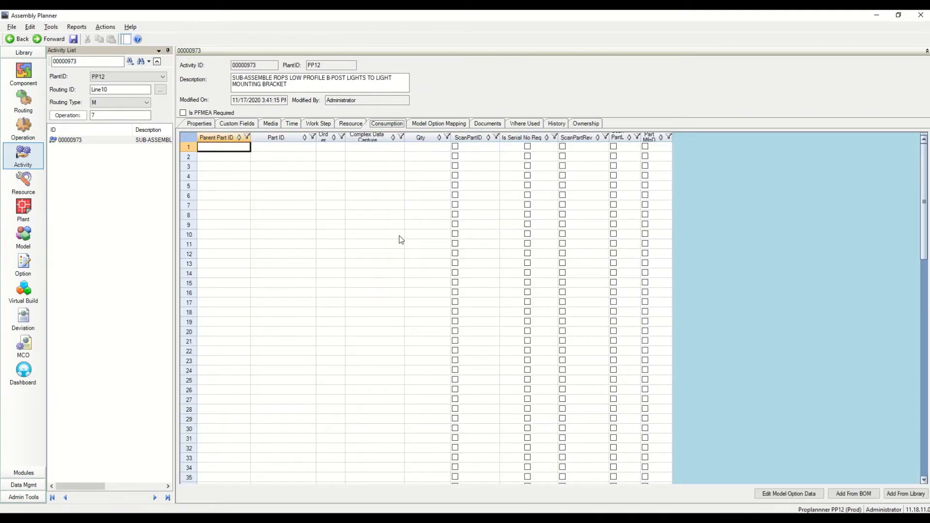
Paste part numbers D 120124, D 122121 and D 121152 into the Consumption grid's Part ID column
{"action": "key", "text": "alt+Tab"}
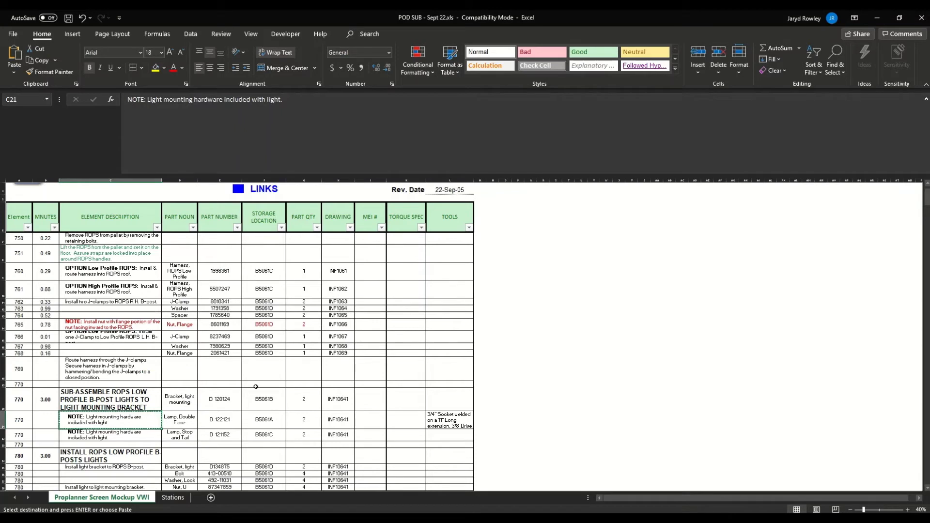
{"action": "left_click_drag", "start_coordinate": [230, 399], "coordinate": [228, 434]}
{"action": "key", "text": "ctrl+c"}
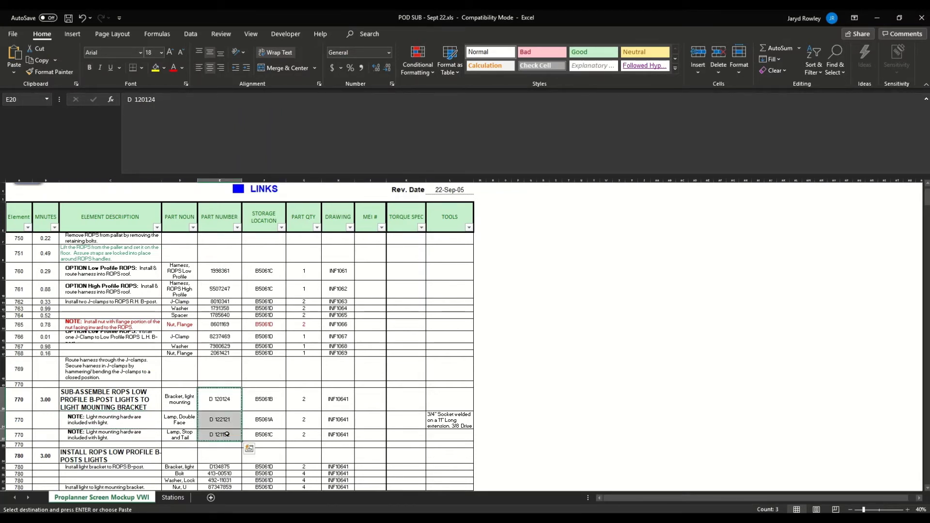
{"action": "key", "text": "alt+Tab"}
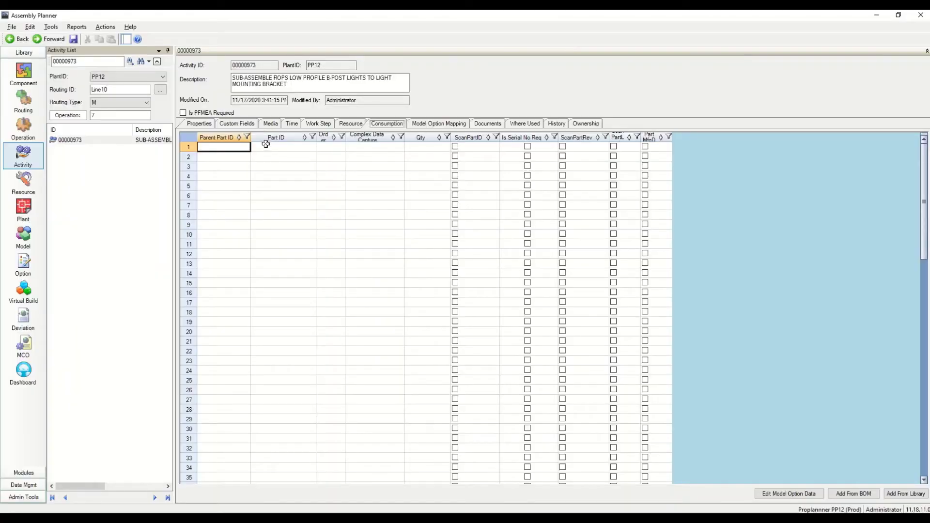
{"action": "left_click", "coordinate": [265, 145]}
{"action": "key", "text": "ctrl+v"}
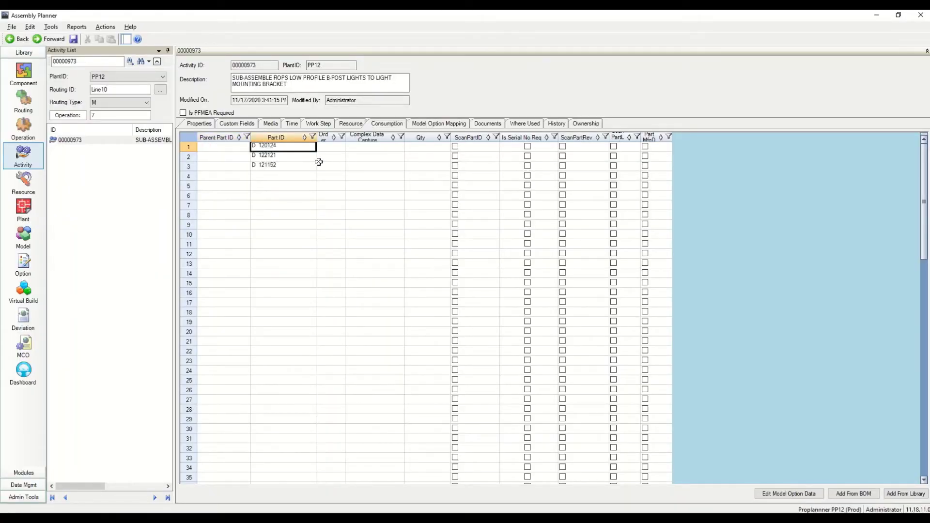
Set Parent Part ID INF10641 for all three consumed parts
{"action": "key", "text": "alt+Tab"}
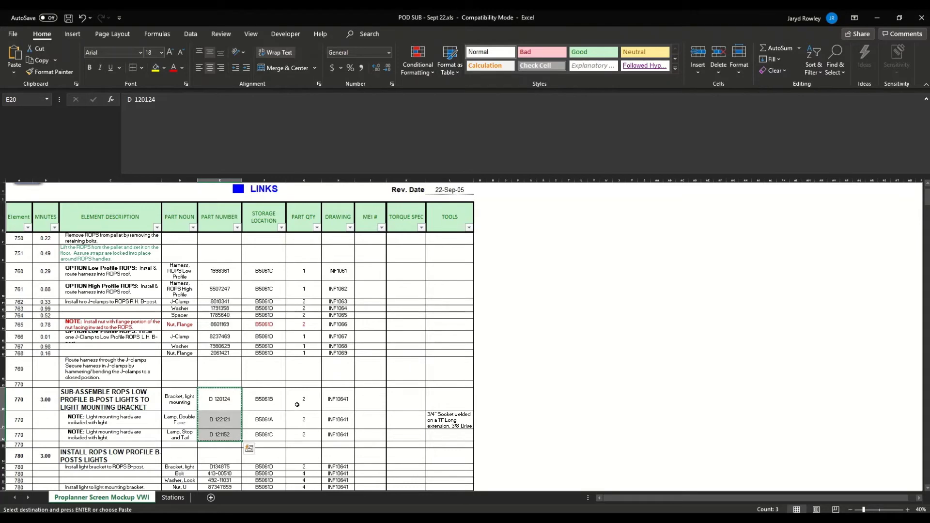
{"action": "left_click_drag", "start_coordinate": [351, 405], "coordinate": [345, 435]}
{"action": "key", "text": "ctrl+c"}
{"action": "key", "text": "alt+Tab"}
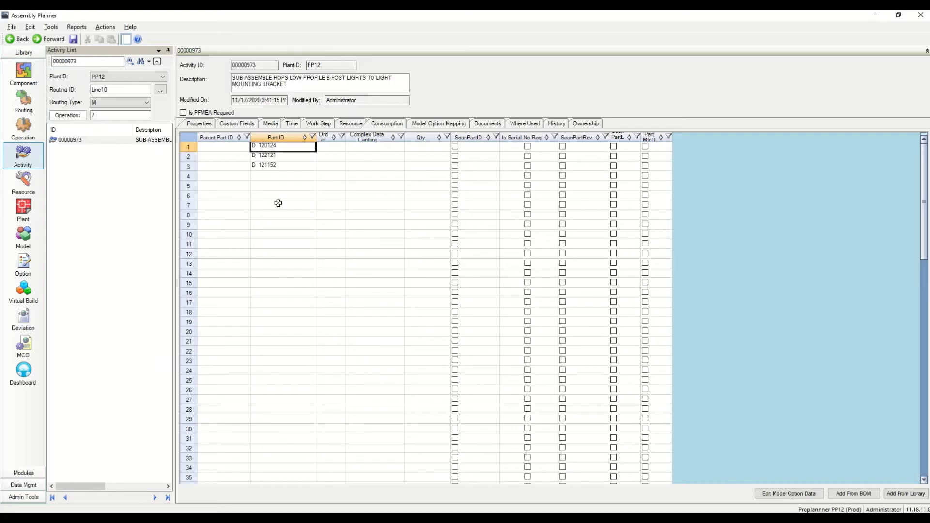
{"action": "left_click", "coordinate": [223, 147]}
{"action": "key", "text": "ctrl+v"}
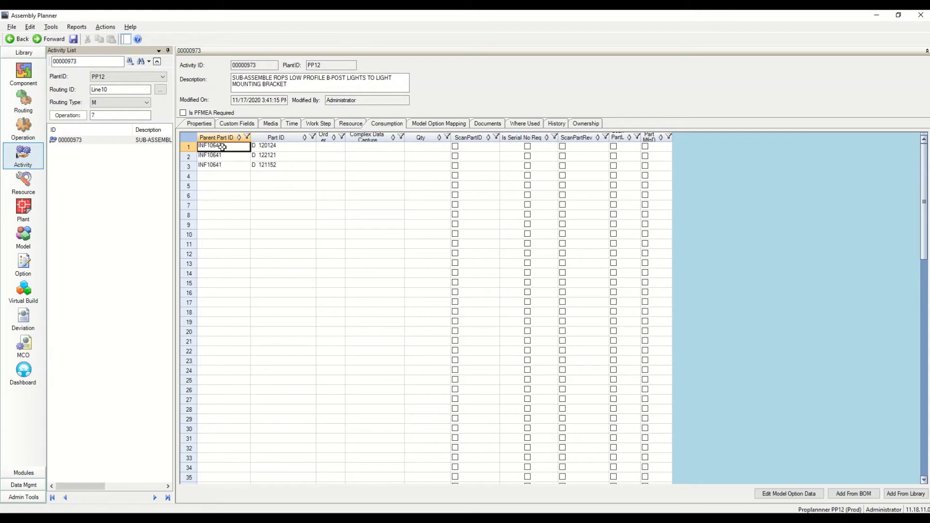
{"action": "left_click", "coordinate": [299, 173]}
Give each consumed part quantity 2 and save the consumption entries
{"action": "key", "text": "alt+Tab"}
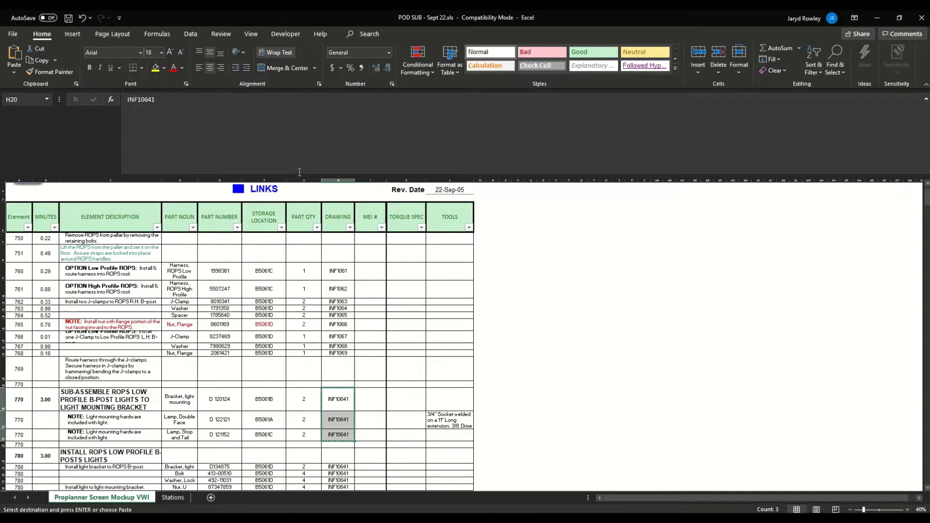
{"action": "left_click_drag", "start_coordinate": [307, 405], "coordinate": [309, 435]}
{"action": "key", "text": "ctrl+c"}
{"action": "key", "text": "alt+Tab"}
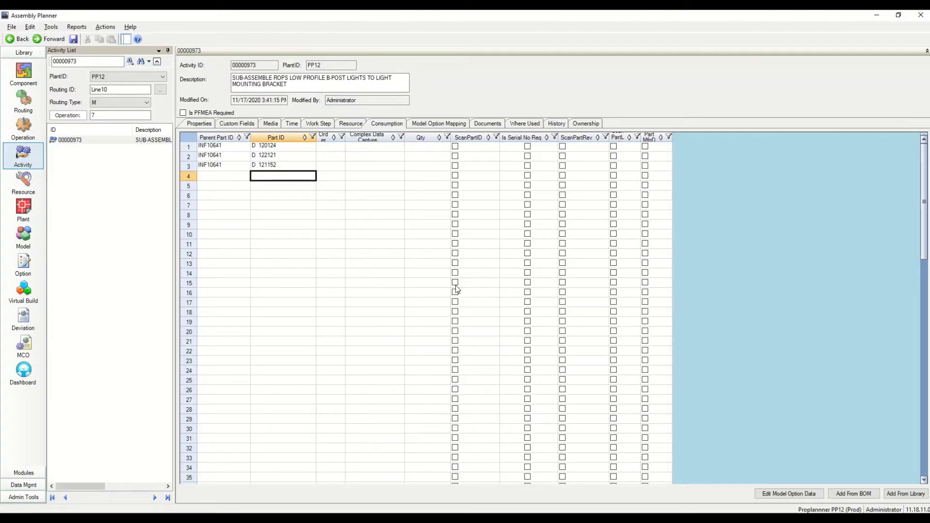
{"action": "left_click", "coordinate": [424, 146]}
{"action": "key", "text": "ctrl+v"}
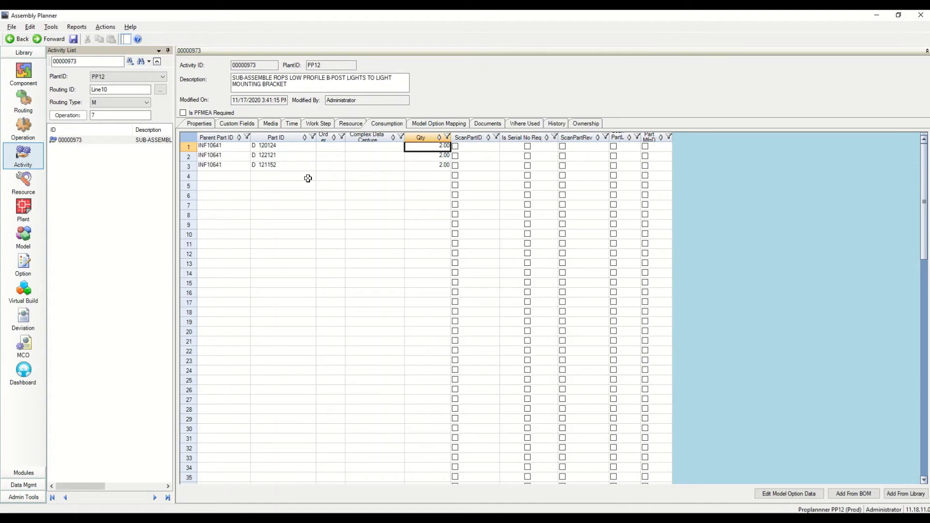
{"action": "left_click", "coordinate": [74, 39]}
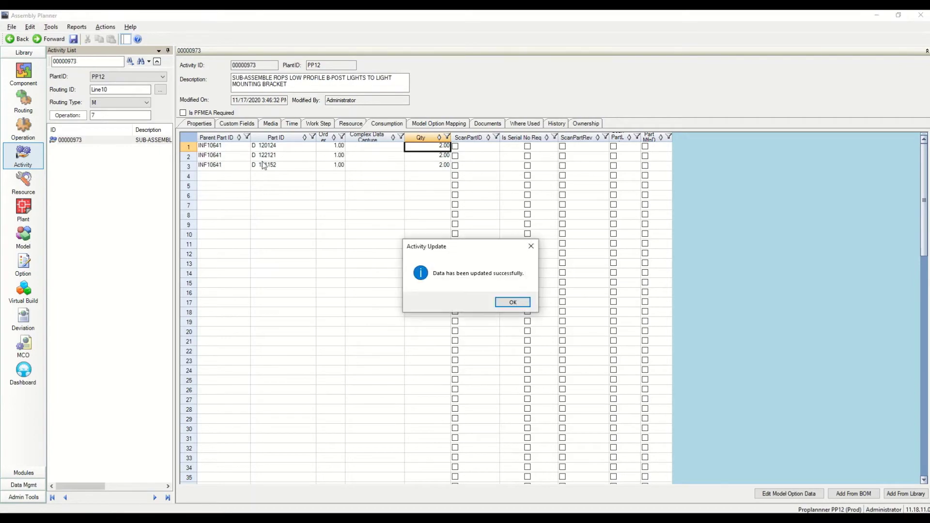
Copy the model name Dr0MXT from the Excel sheet for use in the models list
{"action": "key", "text": "alt+Tab"}
{"action": "left_click", "coordinate": [443, 211]}
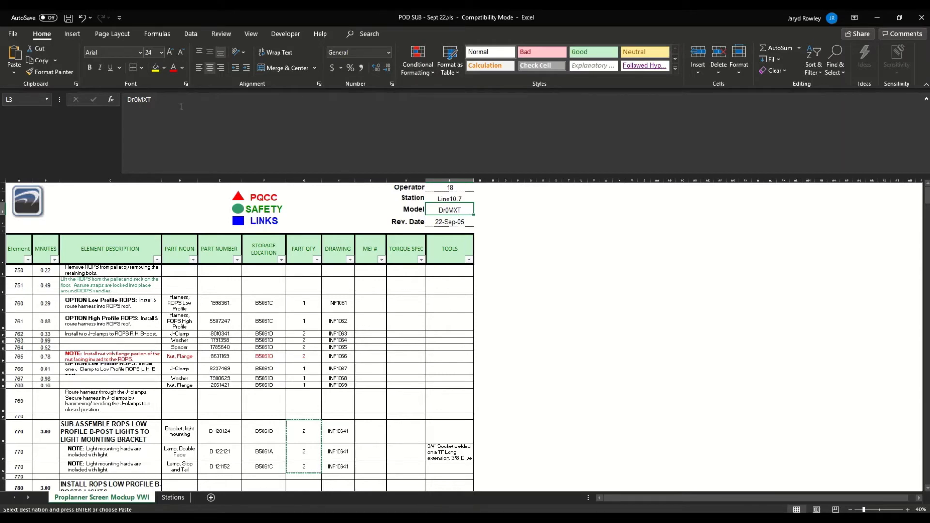
{"action": "left_click", "coordinate": [219, 134]}
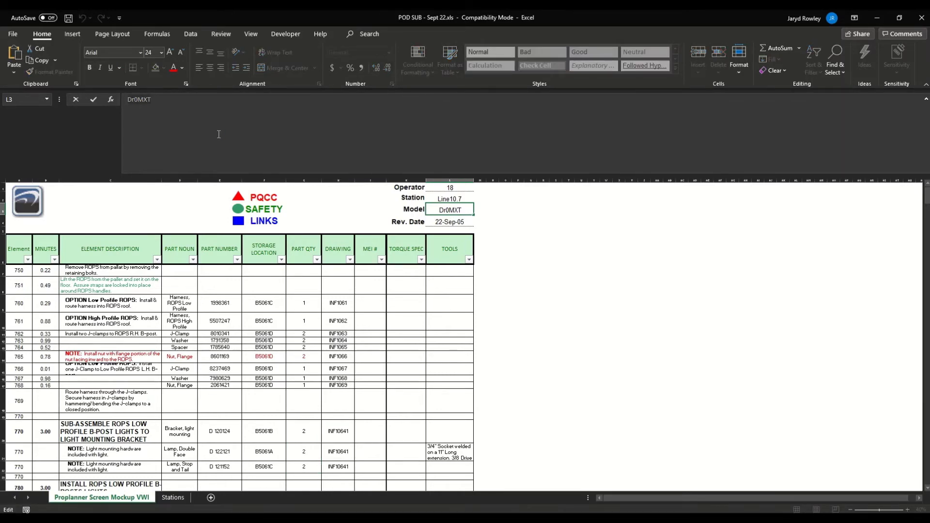
{"action": "key", "text": "alt+Tab"}
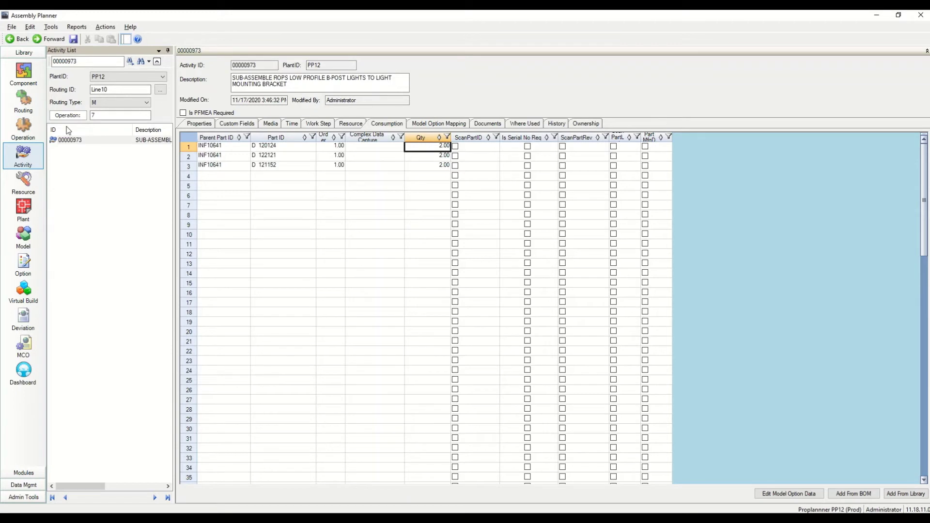
{"action": "left_click", "coordinate": [23, 234]}
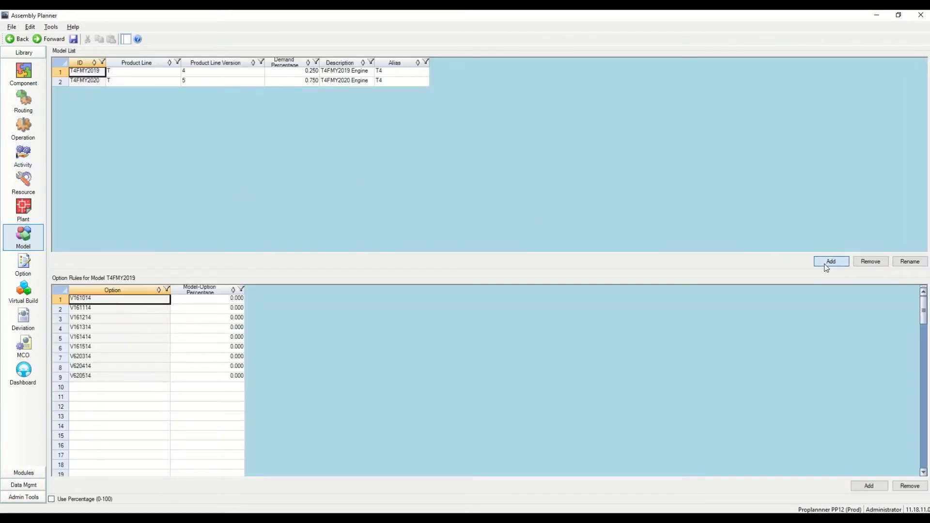
Create model Dr0MXT with alias Dr and description Dr0MXT
{"action": "left_click", "coordinate": [830, 262]}
{"action": "type", "text": "Dr0MXT"}
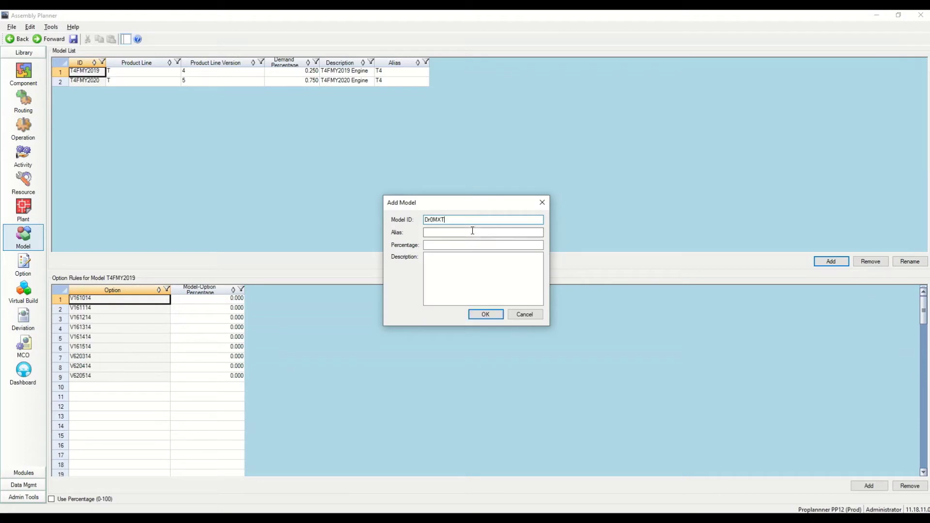
{"action": "left_click", "coordinate": [468, 233]}
{"action": "key", "text": "ctrl+v"}
{"action": "key", "text": "BackSpace"}
{"action": "key", "text": "BackSpace"}
{"action": "key", "text": "BackSpace"}
{"action": "left_click", "coordinate": [474, 277]}
{"action": "key", "text": "ctrl+v"}
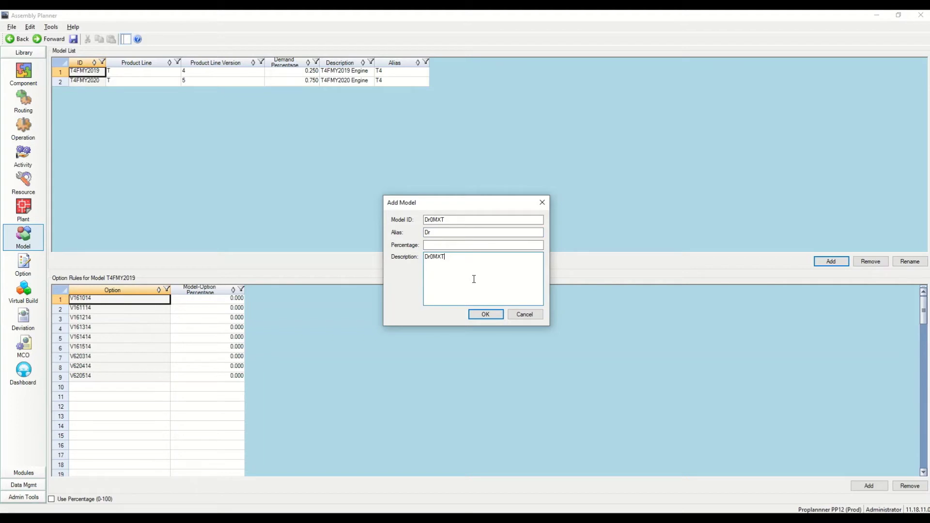
{"action": "left_click", "coordinate": [480, 315]}
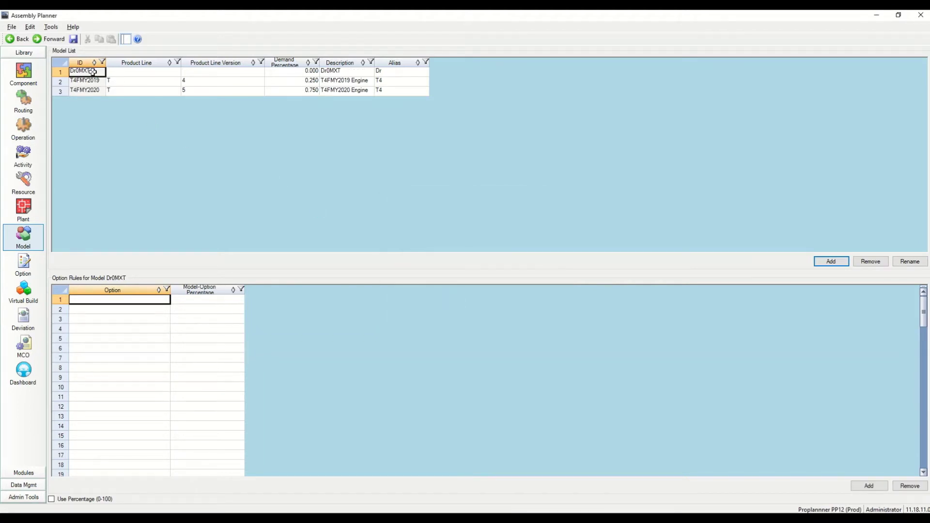
{"action": "left_click", "coordinate": [137, 71]}
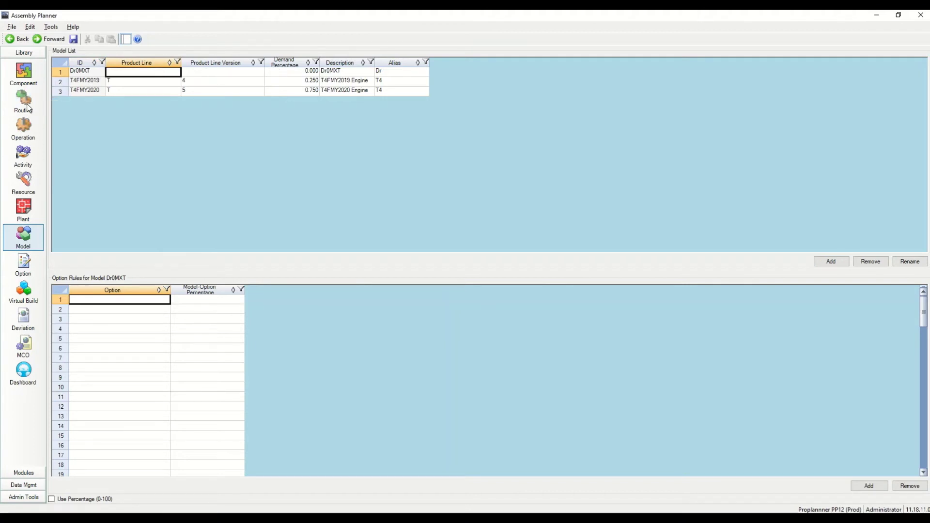
{"action": "left_click", "coordinate": [24, 153]}
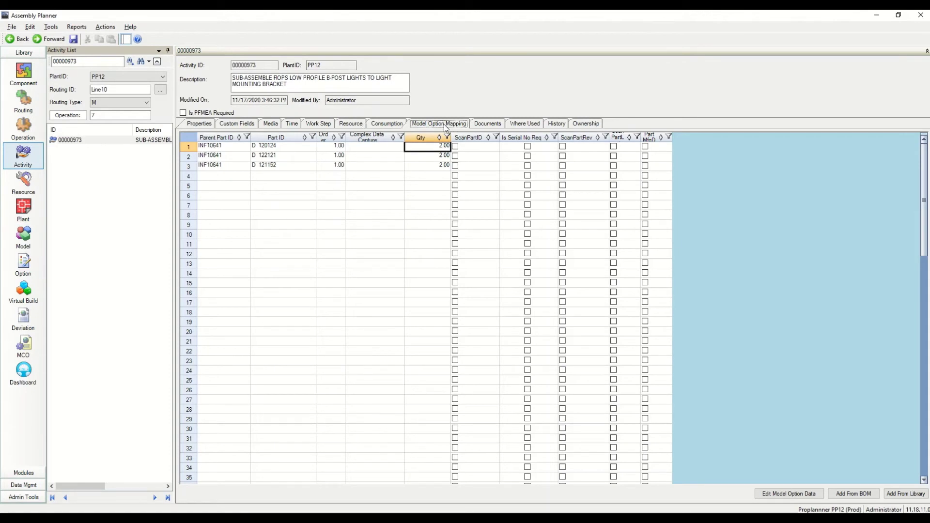
Paste Dr0MXT as a ModelID in the activity's Model Option Mapping and save
{"action": "left_click", "coordinate": [446, 127]}
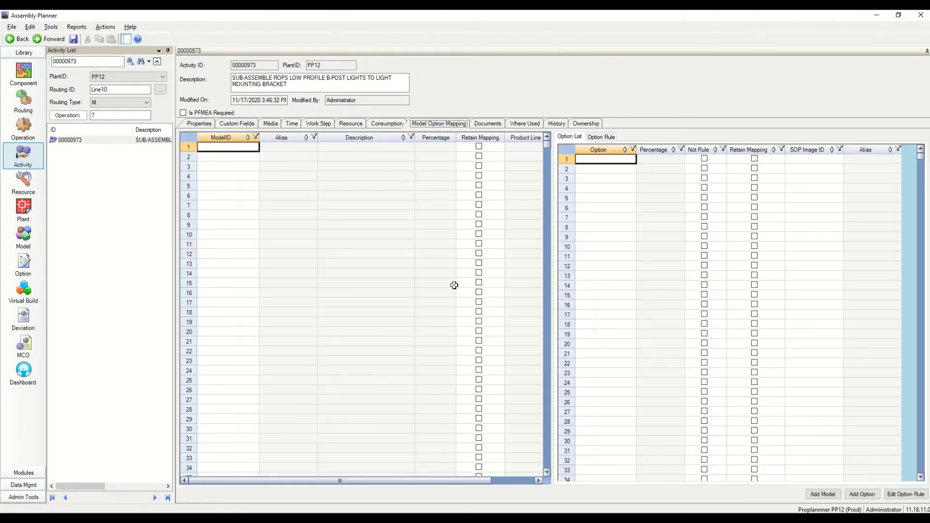
{"action": "left_click", "coordinate": [234, 147]}
{"action": "key", "text": "ctrl+v"}
{"action": "left_click", "coordinate": [223, 185]}
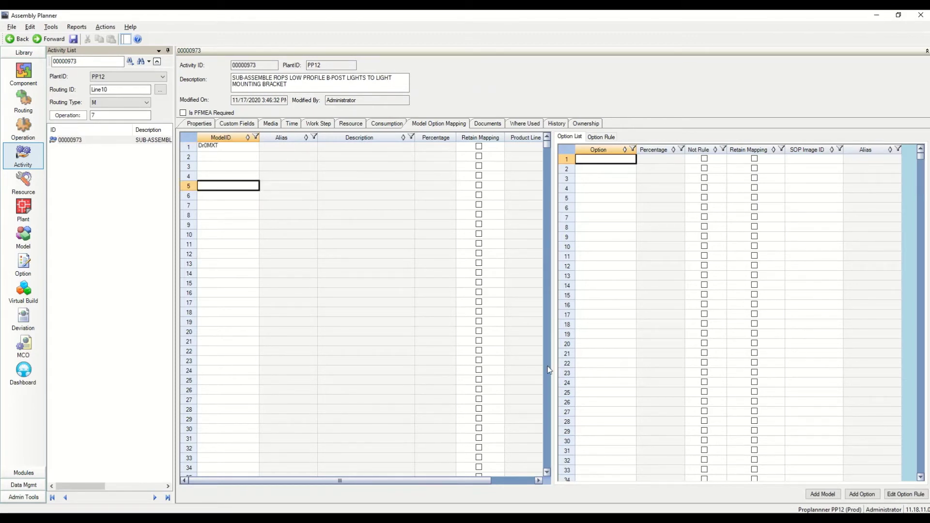
{"action": "left_click", "coordinate": [74, 39]}
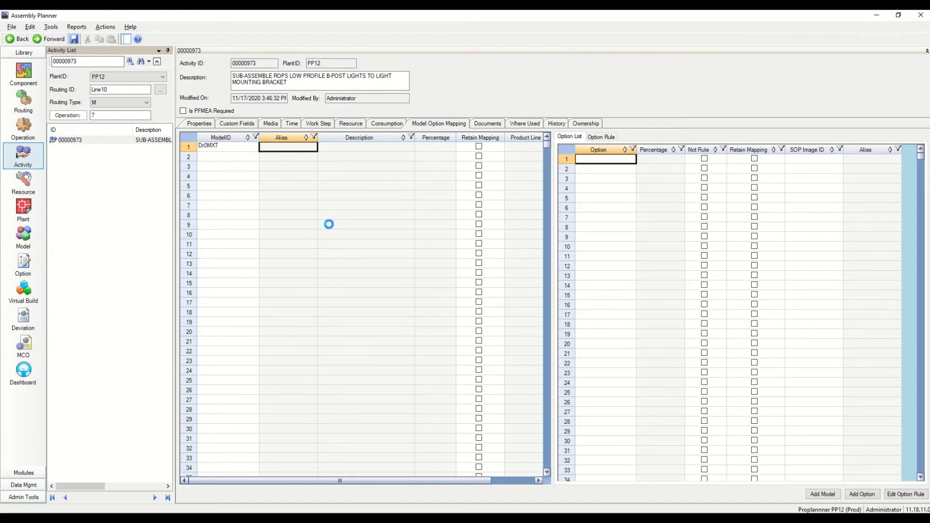
{"action": "left_click", "coordinate": [511, 303]}
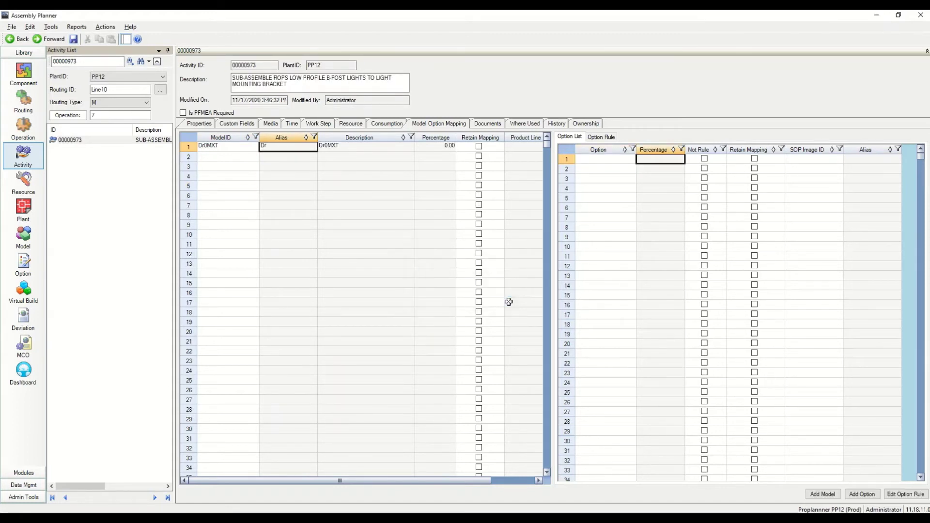
Delete the manually entered Dr0MXT mapping row
{"action": "left_click", "coordinate": [188, 146]}
{"action": "right_click", "coordinate": [187, 148]}
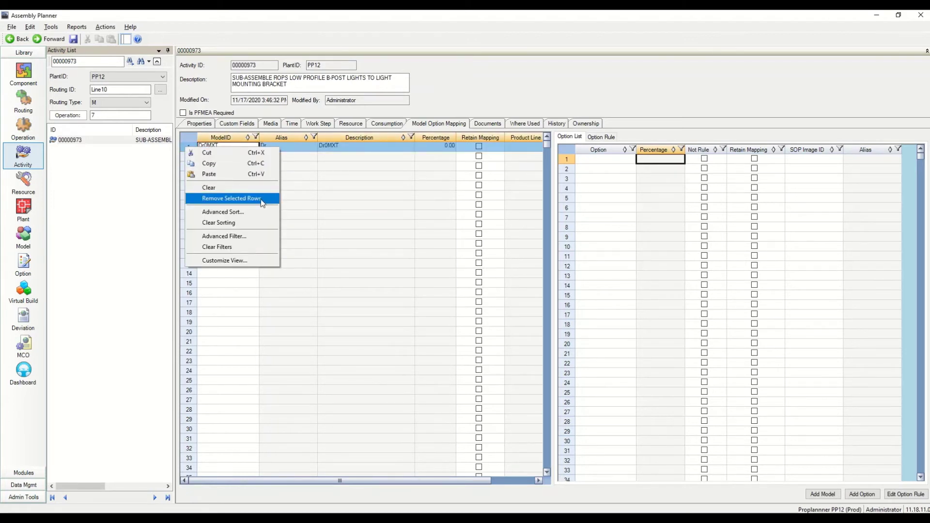
{"action": "left_click", "coordinate": [231, 198]}
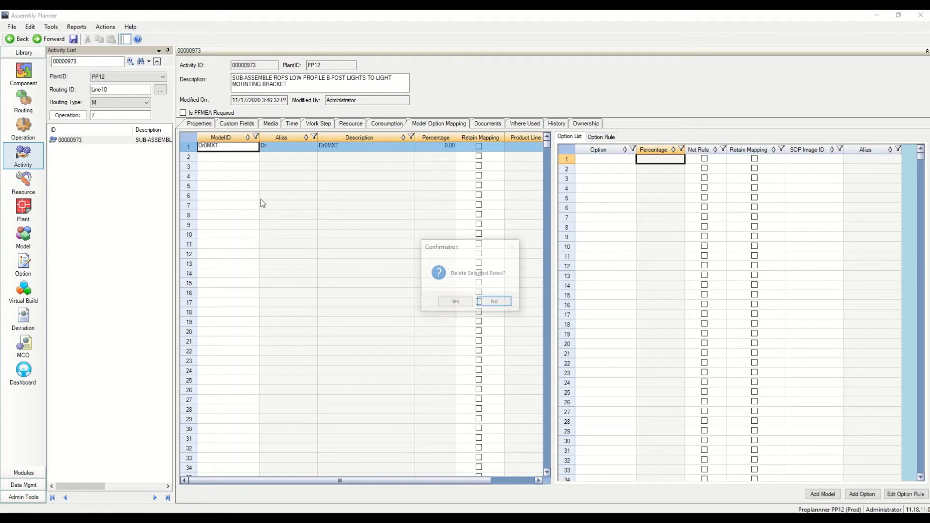
{"action": "left_click", "coordinate": [450, 302]}
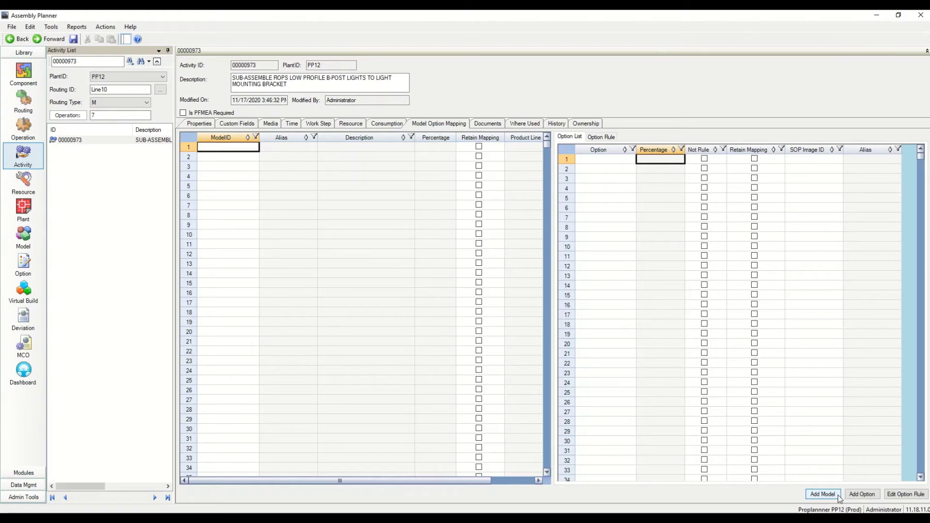
Add model Dr0MXT to the activity through the model search
{"action": "left_click", "coordinate": [839, 498]}
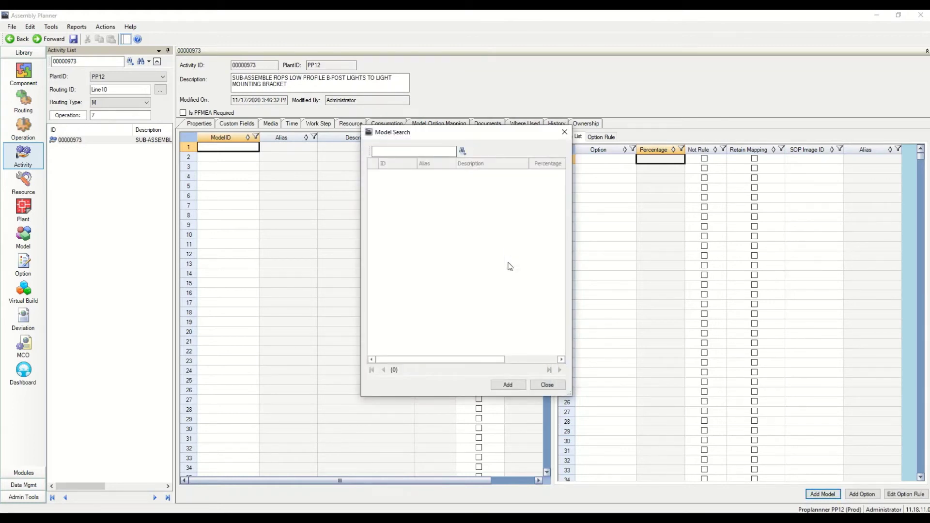
{"action": "left_click", "coordinate": [462, 151]}
{"action": "left_click", "coordinate": [397, 152]}
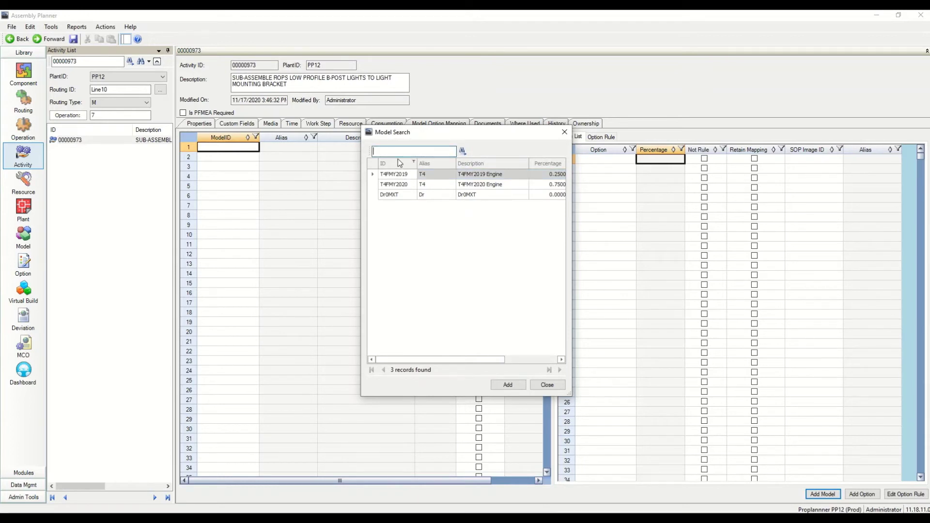
{"action": "type", "text": "Dr0MXT"}
{"action": "left_click", "coordinate": [464, 152]}
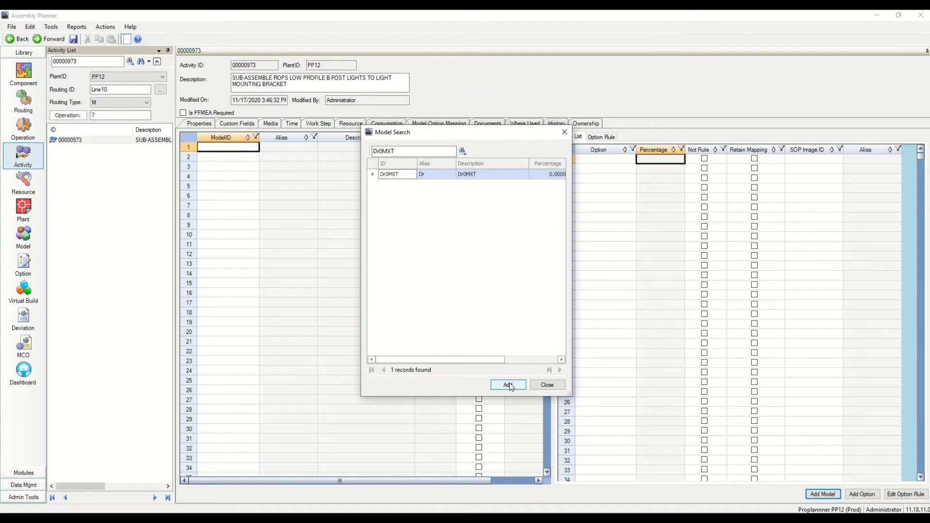
{"action": "left_click", "coordinate": [503, 382]}
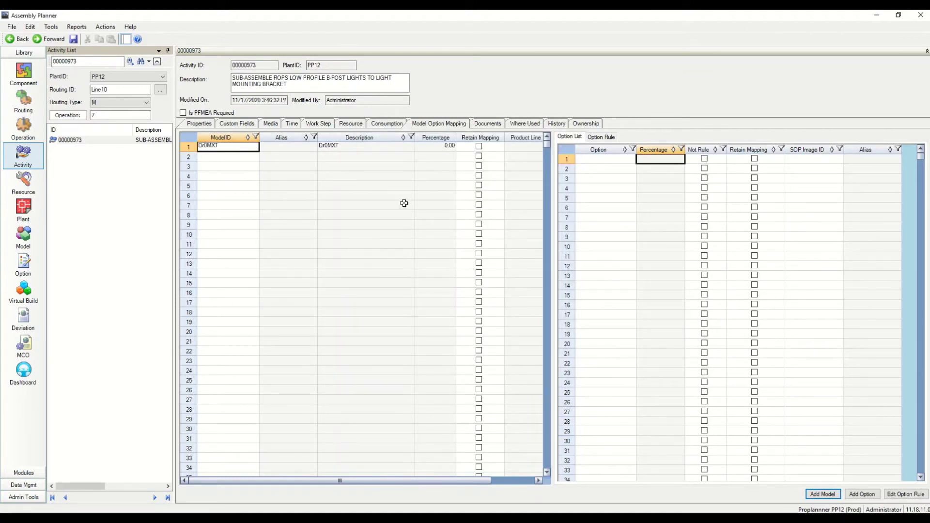
{"action": "left_click", "coordinate": [22, 99]}
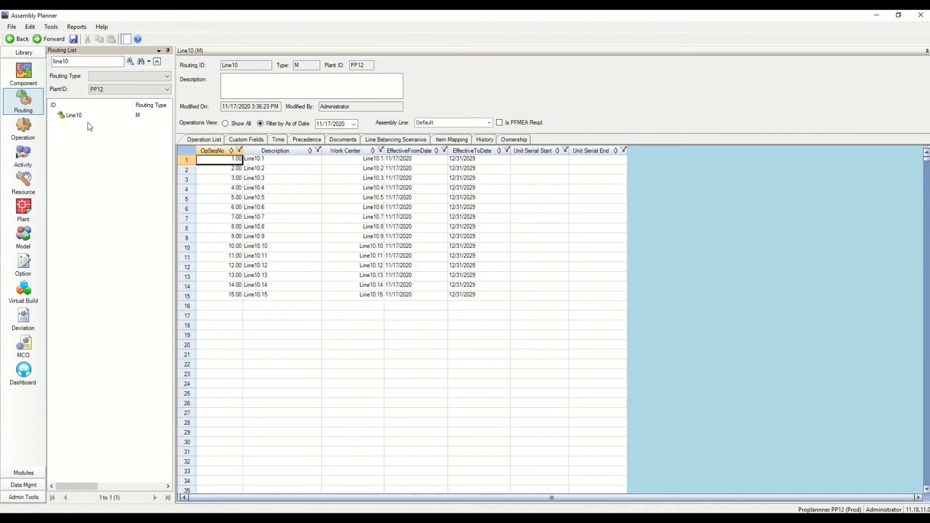
Fill model Dr0MXT down Line10's model-option grid for all activities 00000962–00000993
{"action": "left_click", "coordinate": [80, 115]}
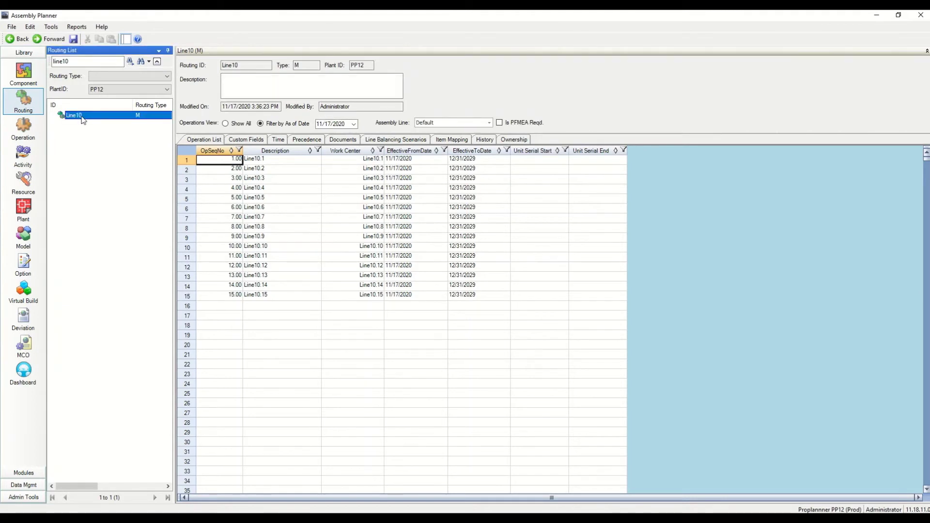
{"action": "right_click", "coordinate": [82, 117]}
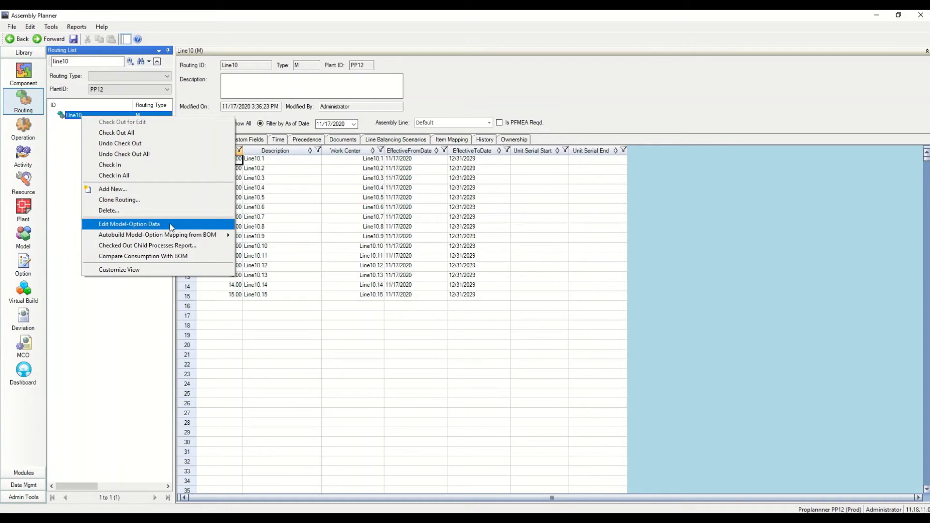
{"action": "left_click", "coordinate": [171, 227]}
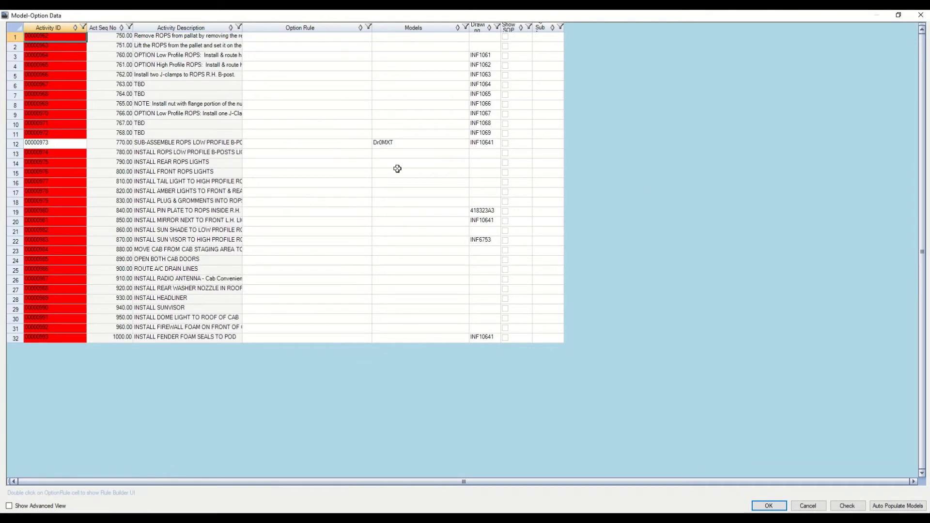
{"action": "left_click", "coordinate": [402, 146]}
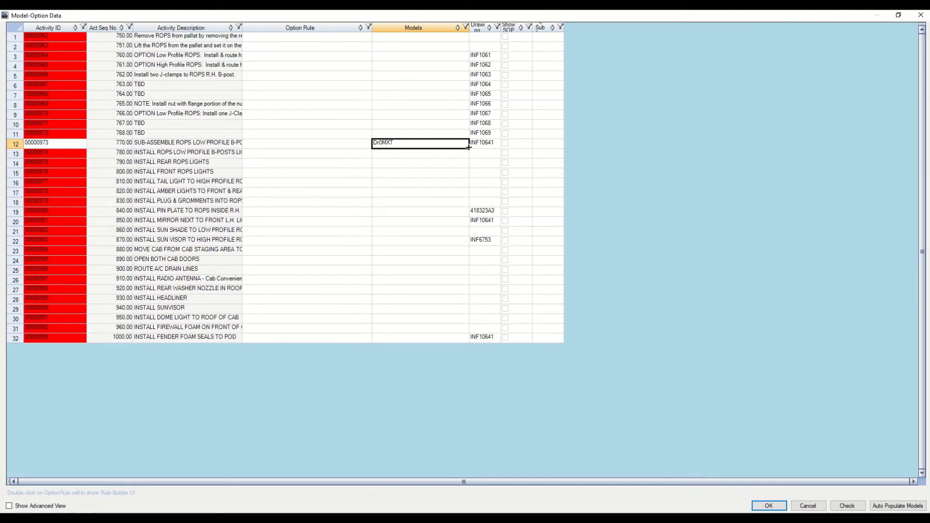
{"action": "left_click_drag", "start_coordinate": [468, 147], "coordinate": [416, 122]}
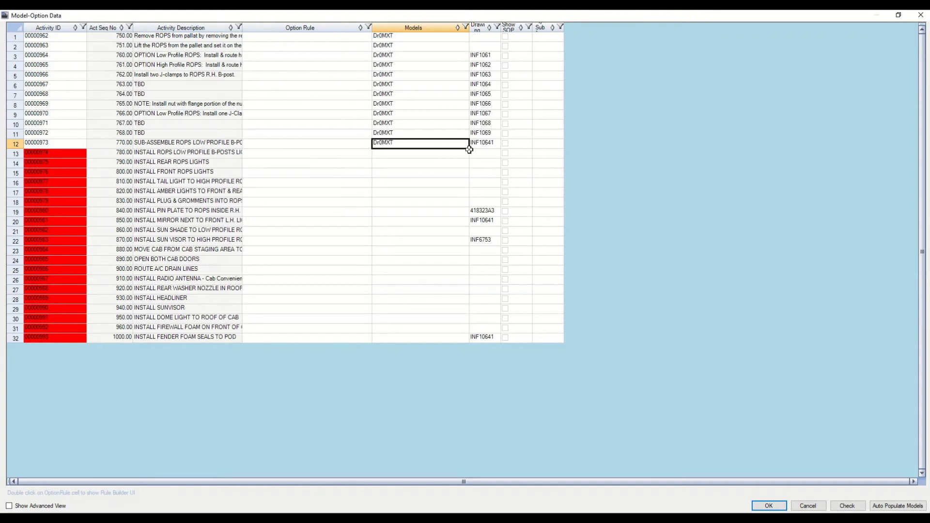
{"action": "left_click_drag", "start_coordinate": [467, 148], "coordinate": [471, 340]}
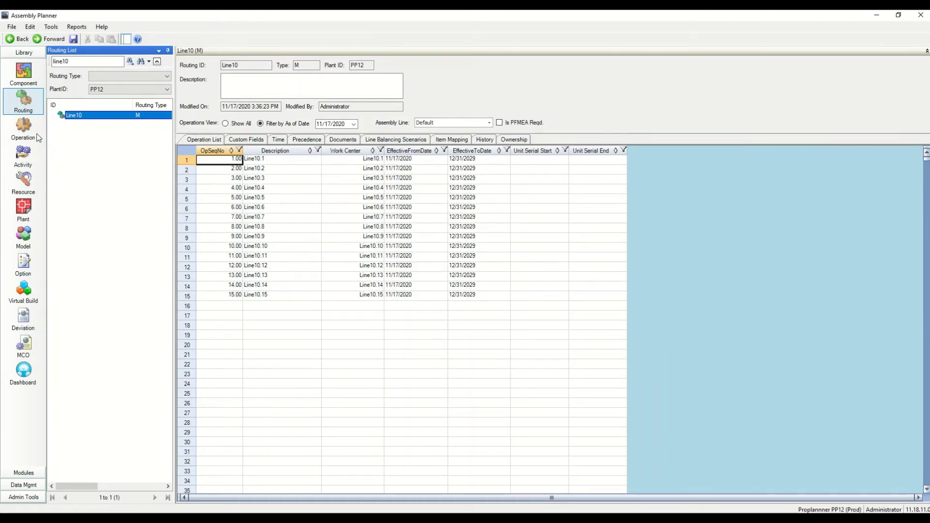
Open operation Line10.7 with the ActSeqNo filter set to (All)
{"action": "left_click", "coordinate": [29, 106]}
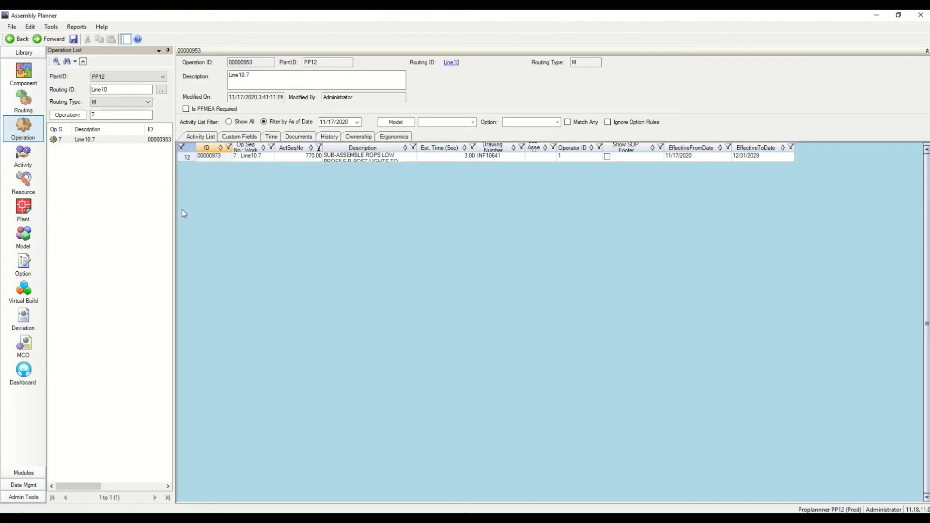
{"action": "left_click", "coordinate": [102, 141]}
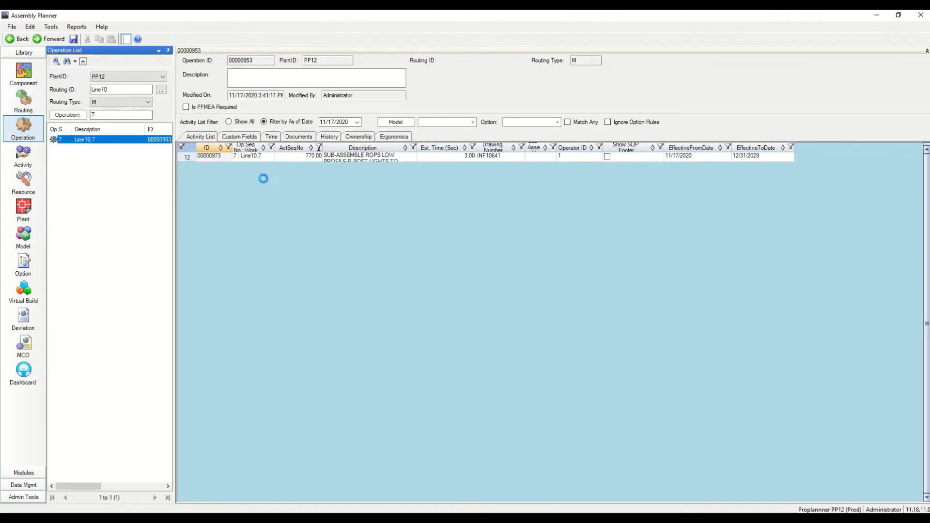
{"action": "left_click", "coordinate": [319, 148]}
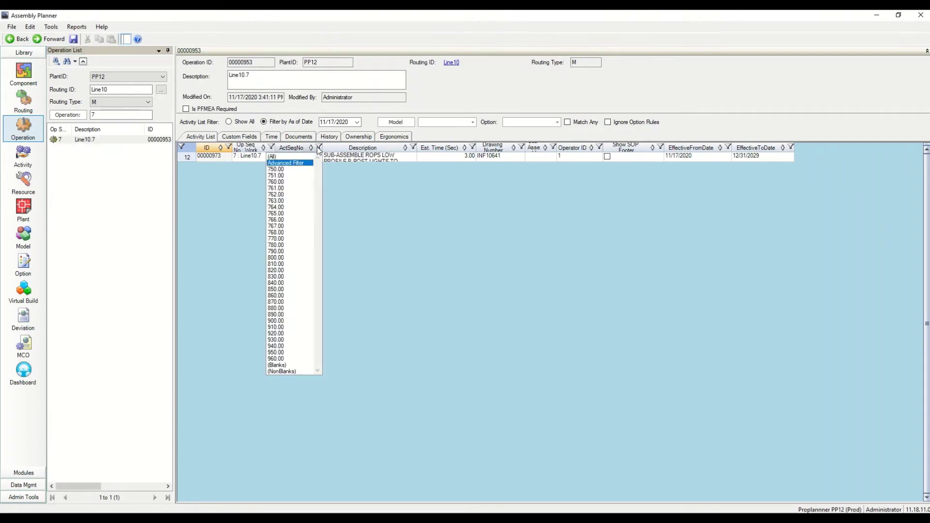
{"action": "left_click", "coordinate": [292, 156]}
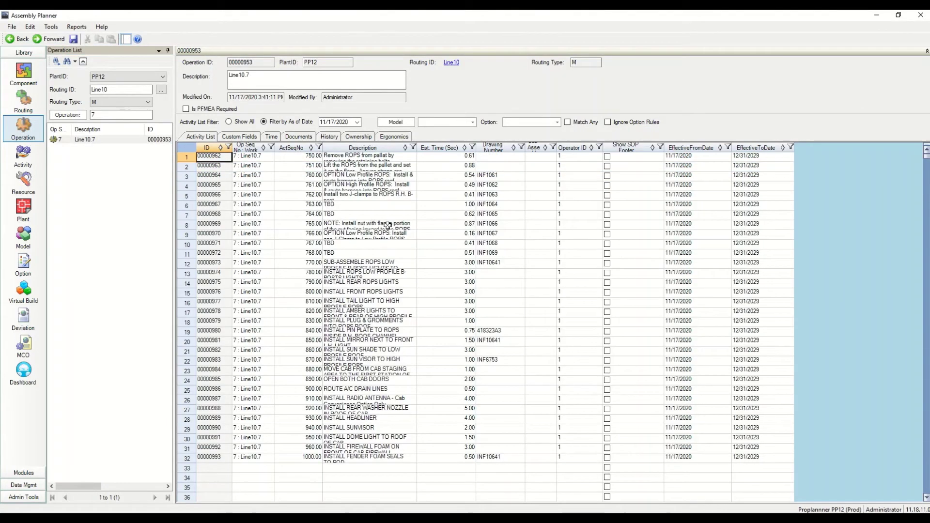
Filter the activities to model Dr0MXT and open activity 00000965
{"action": "left_click", "coordinate": [473, 122]}
{"action": "left_click", "coordinate": [435, 150]}
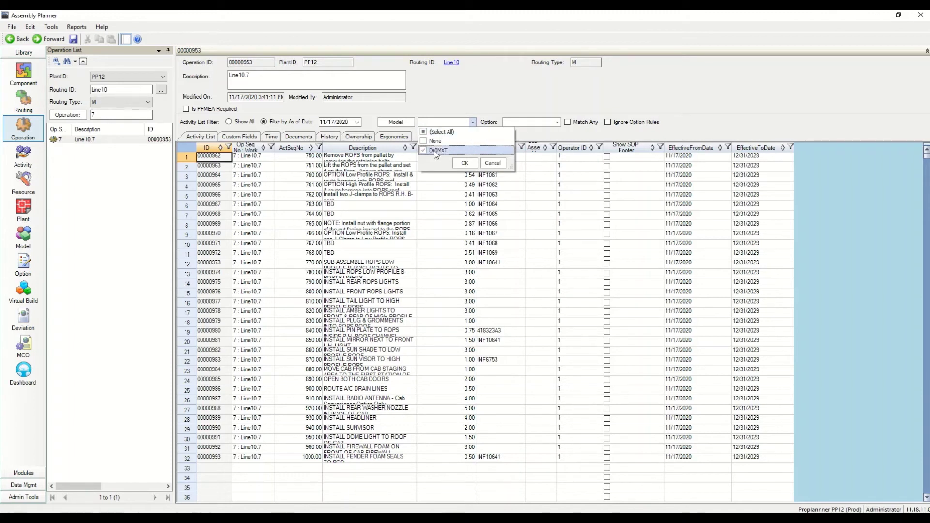
{"action": "left_click", "coordinate": [465, 163]}
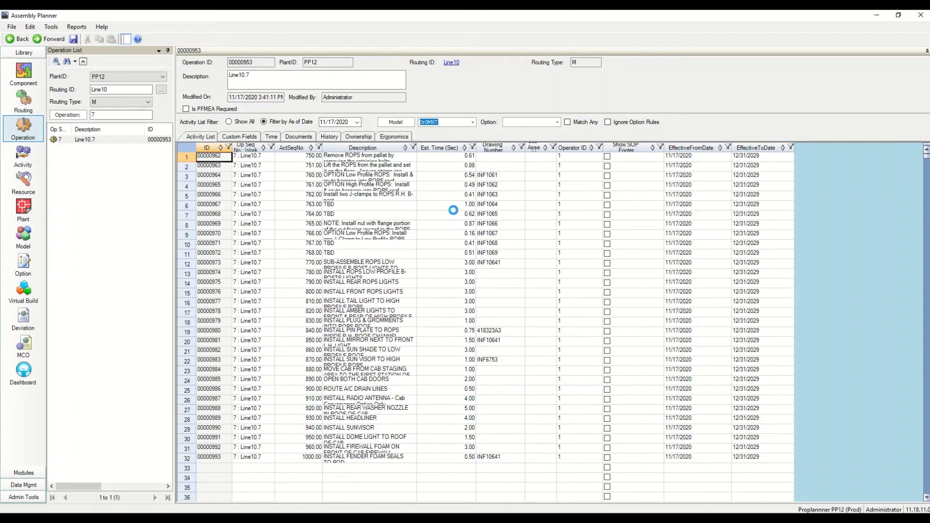
{"action": "left_click", "coordinate": [453, 207]}
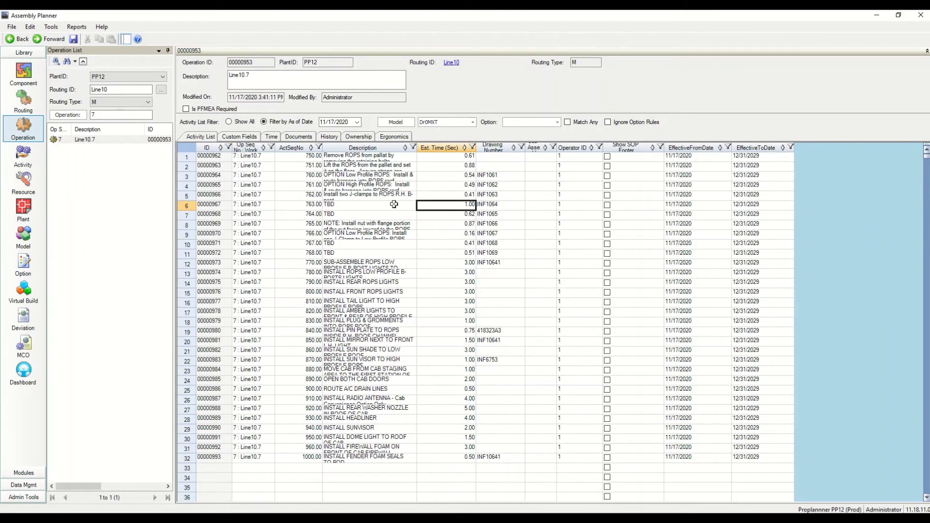
{"action": "left_click", "coordinate": [187, 187]}
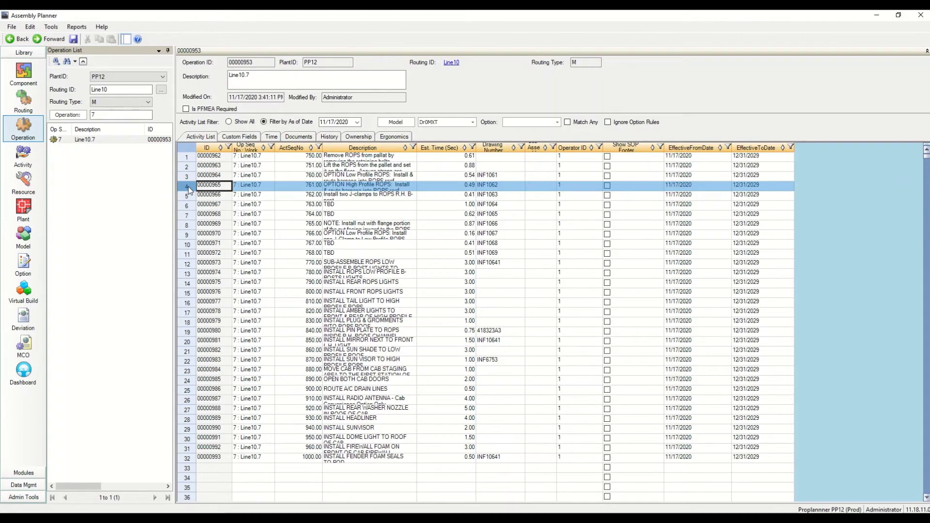
{"action": "double_click", "coordinate": [188, 190]}
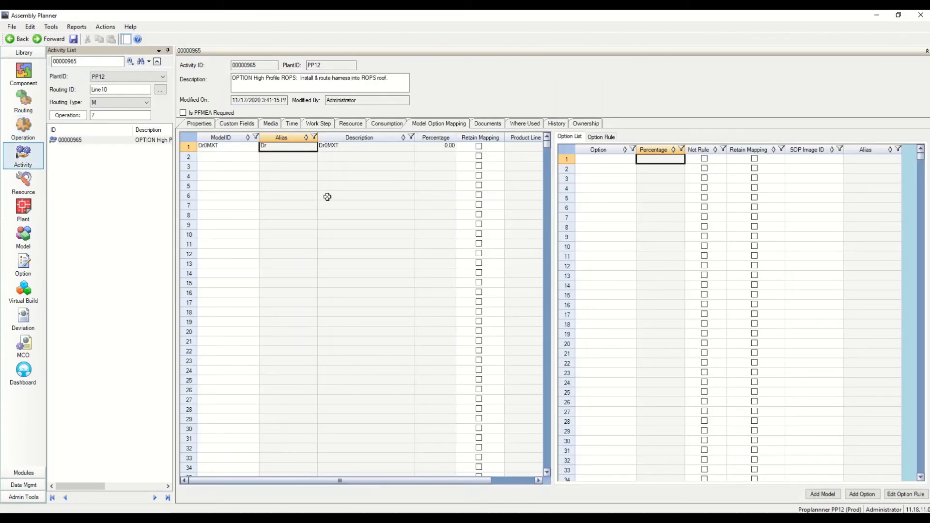
Remove the Dr0MXT model mapping row from activity 00000965 and confirm the deletion
{"action": "left_click", "coordinate": [191, 150]}
{"action": "right_click", "coordinate": [192, 152]}
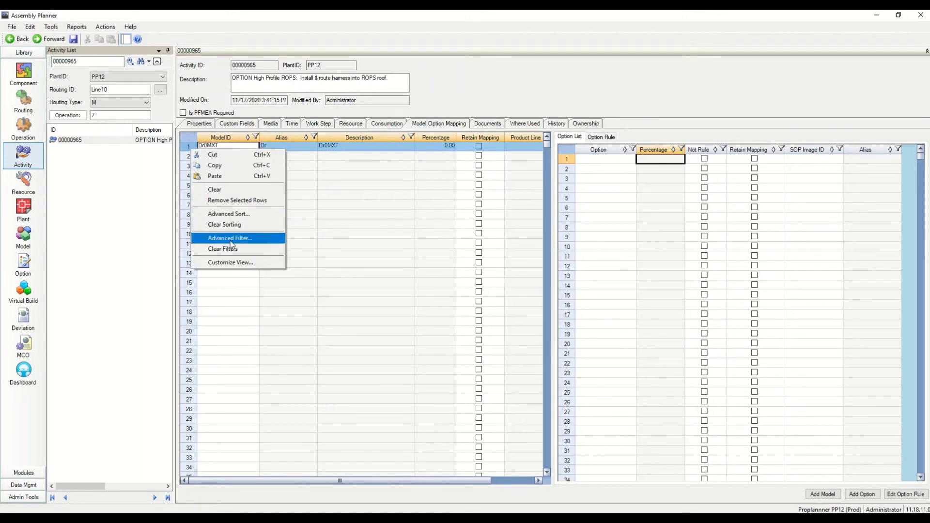
{"action": "left_click", "coordinate": [226, 200]}
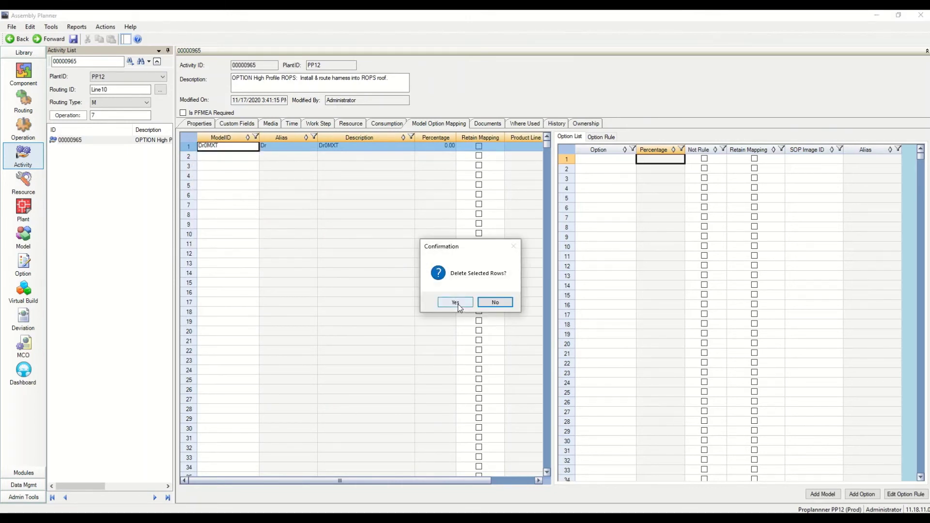
{"action": "left_click", "coordinate": [454, 304]}
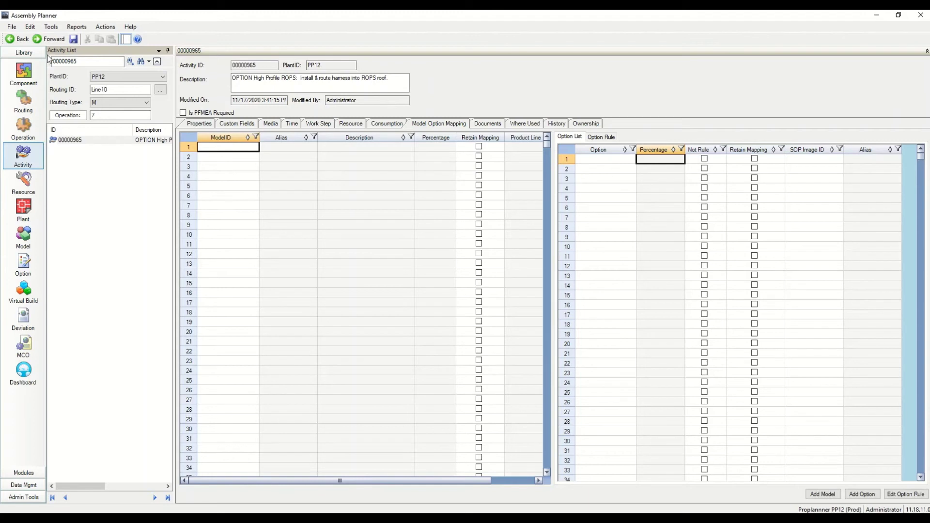
{"action": "left_click", "coordinate": [32, 127]}
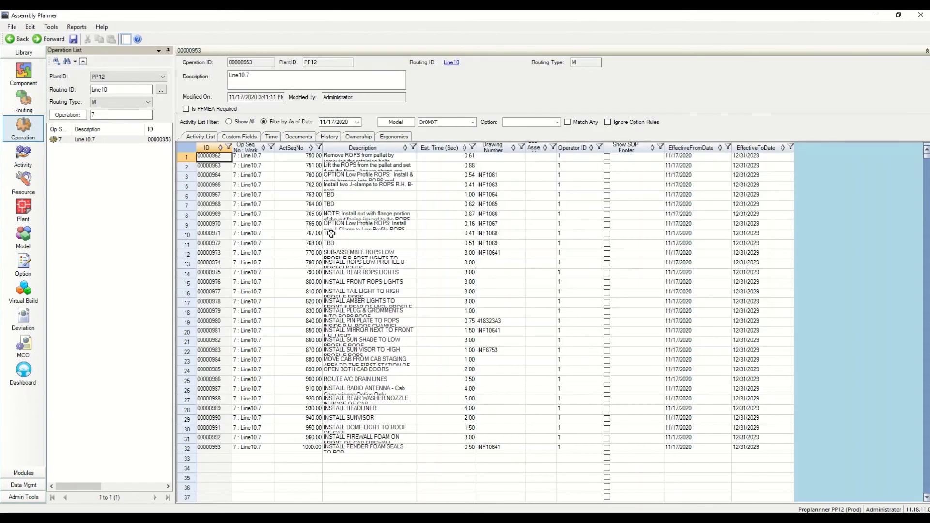
Widen Line10.7's Model filter to include both None and Dr0MXT
{"action": "left_click", "coordinate": [369, 214]}
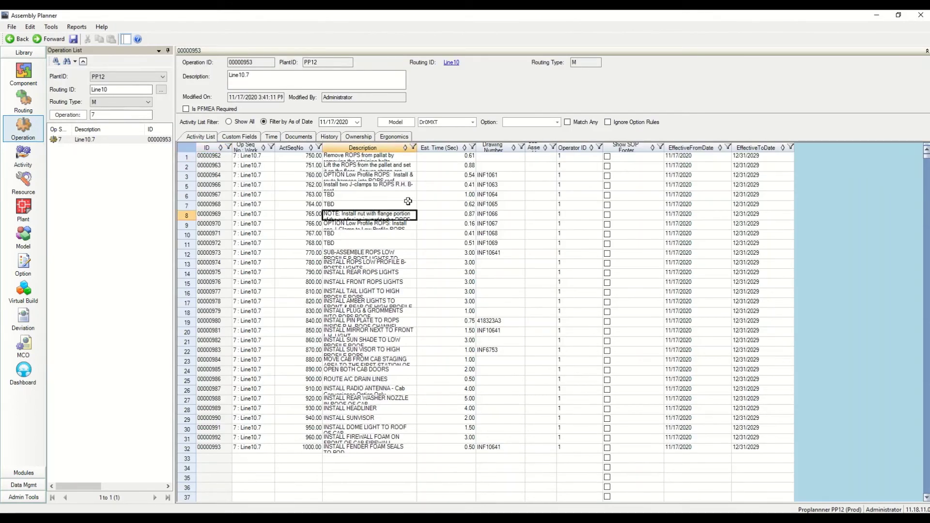
{"action": "left_click", "coordinate": [473, 124]}
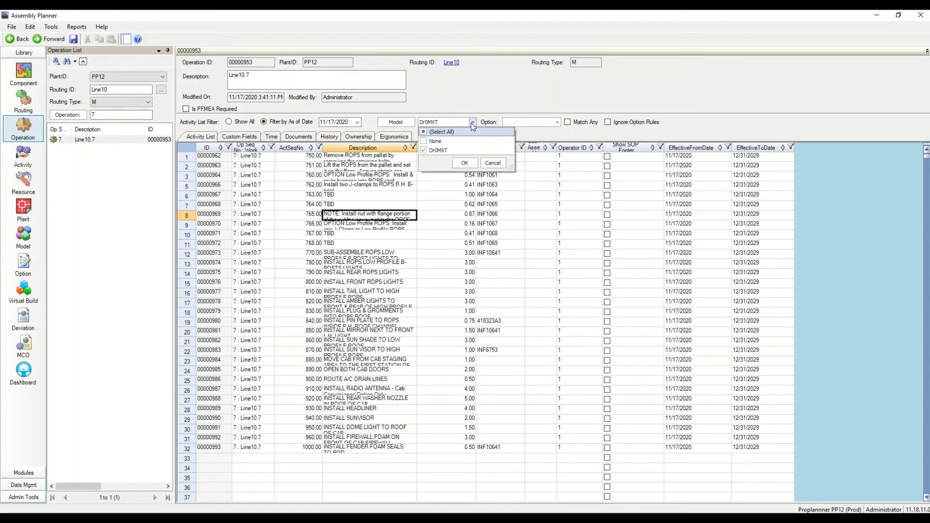
{"action": "left_click", "coordinate": [435, 141]}
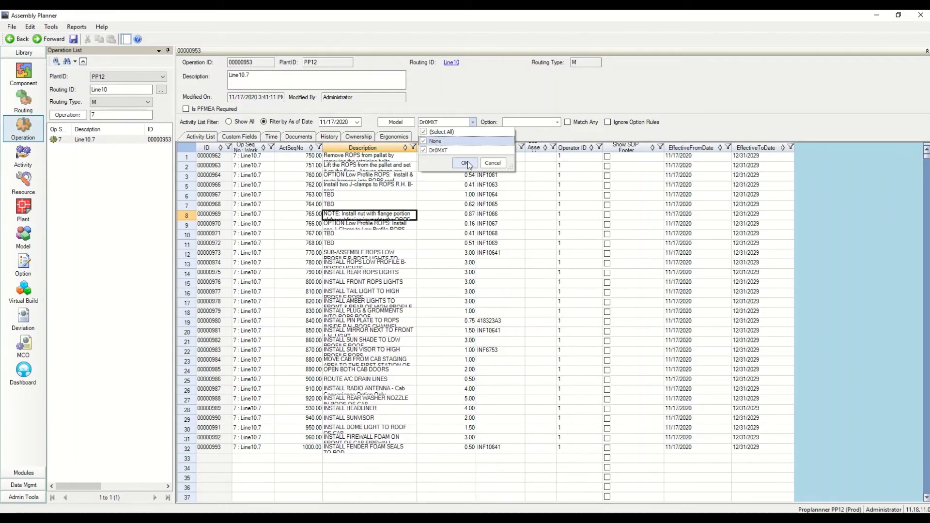
{"action": "left_click", "coordinate": [465, 164]}
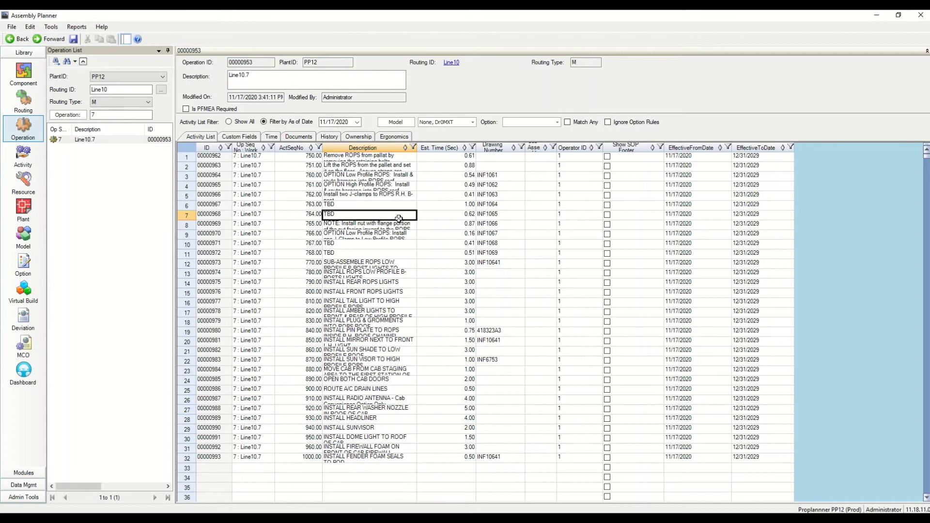
{"action": "left_click", "coordinate": [376, 194]}
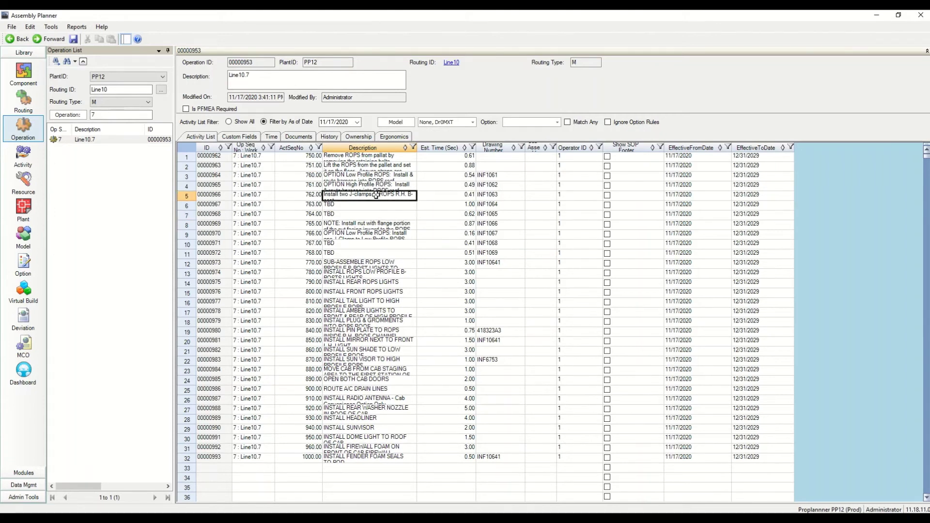
Filter back to Dr0MXT only and refresh, confirming 00000965 is no longer listed
{"action": "left_click", "coordinate": [473, 123]}
{"action": "left_click", "coordinate": [464, 164]}
{"action": "left_click", "coordinate": [372, 217]}
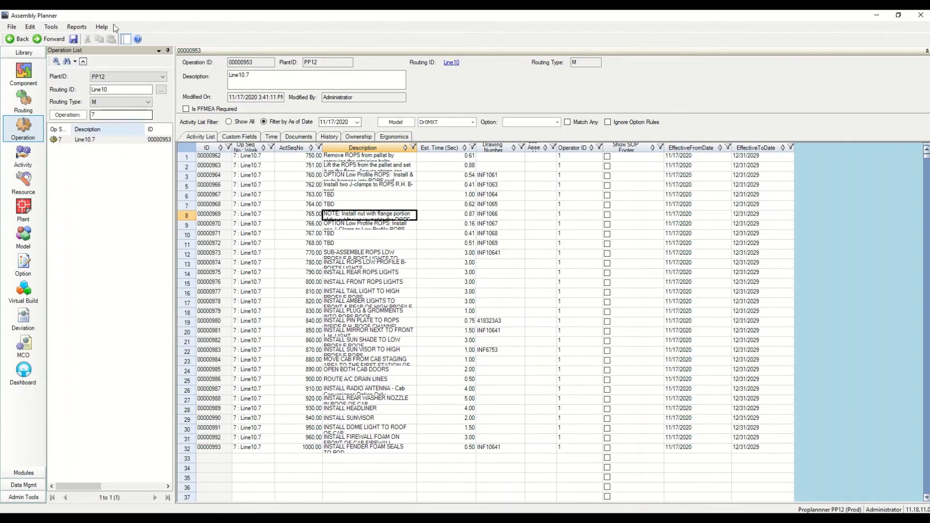
{"action": "left_click", "coordinate": [51, 28]}
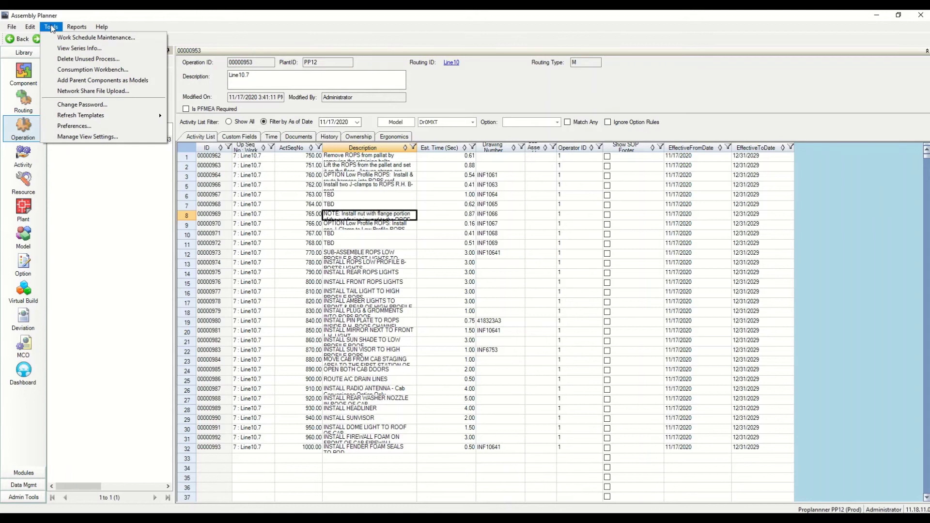
{"action": "left_click", "coordinate": [51, 28]}
{"action": "left_click", "coordinate": [52, 27]}
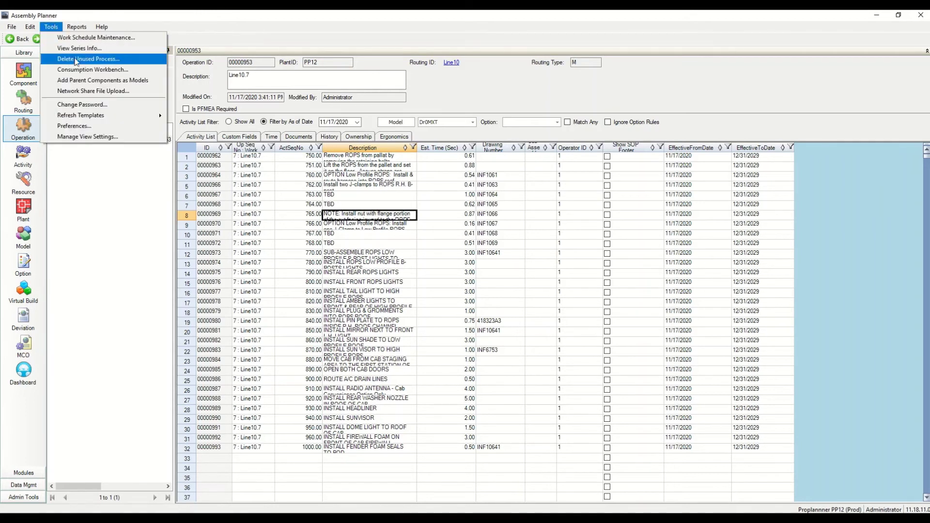
{"action": "mouse_move", "coordinate": [76, 27]}
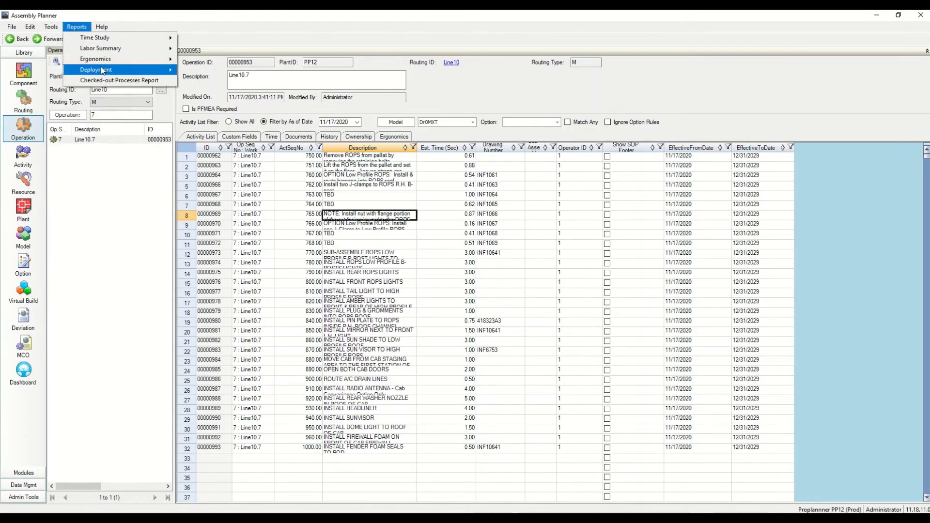
{"action": "mouse_move", "coordinate": [102, 71]}
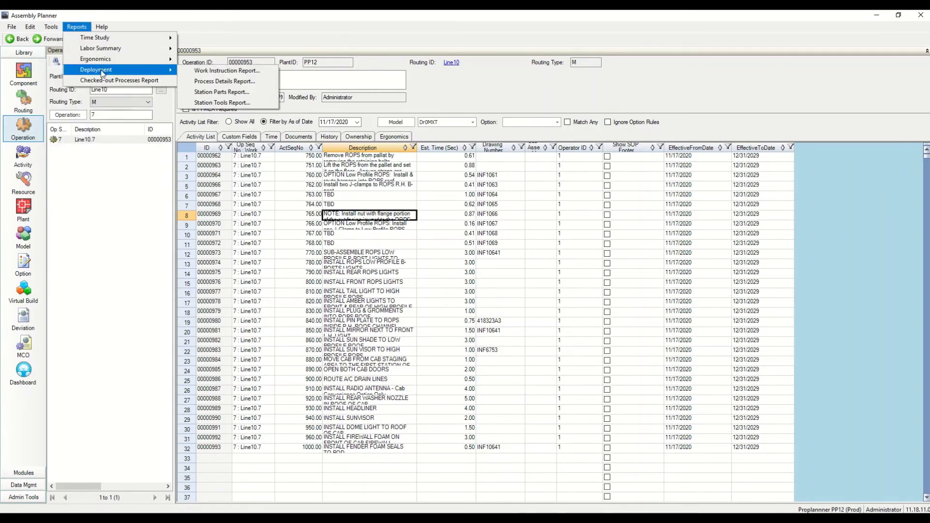
{"action": "left_click", "coordinate": [206, 73]}
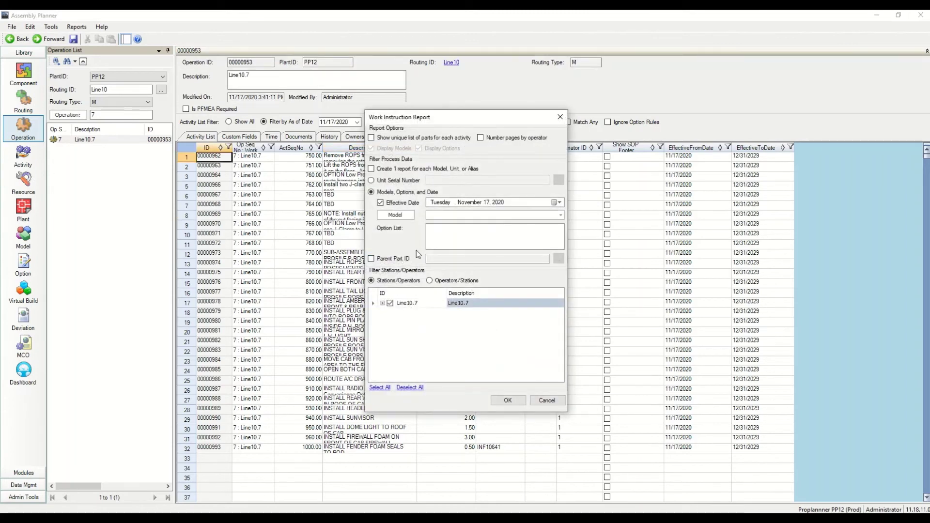
{"action": "left_click", "coordinate": [507, 401]}
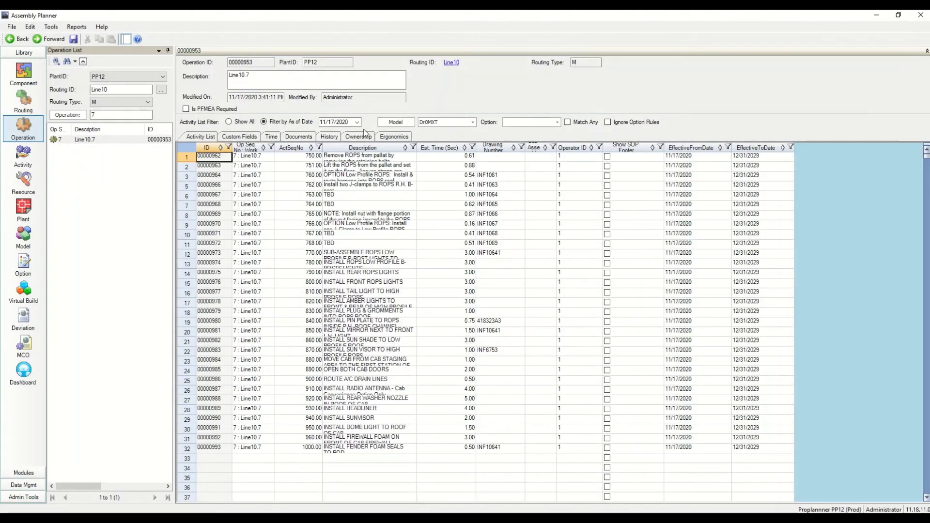
Preview the 4-page Process Details Report for operation 00000953, then close it
{"action": "left_click", "coordinate": [76, 27]}
{"action": "mouse_move", "coordinate": [103, 74]}
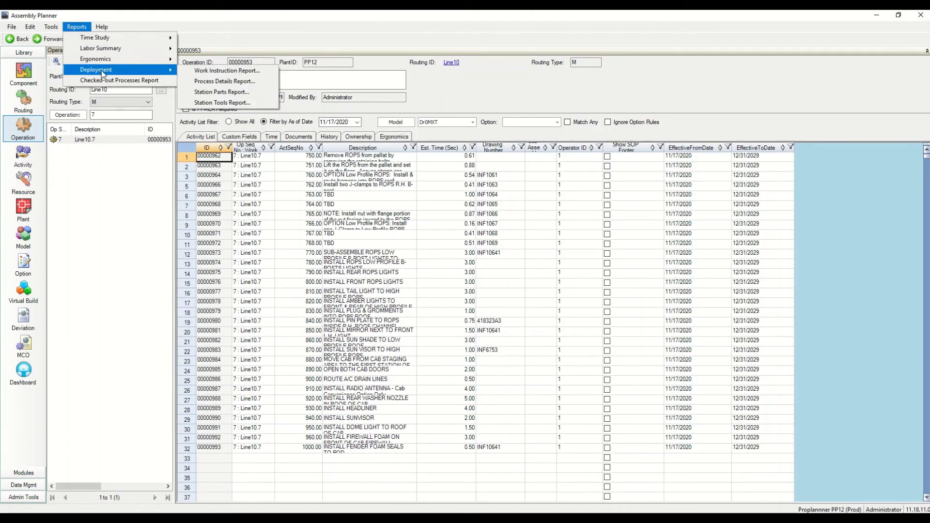
{"action": "left_click", "coordinate": [202, 82]}
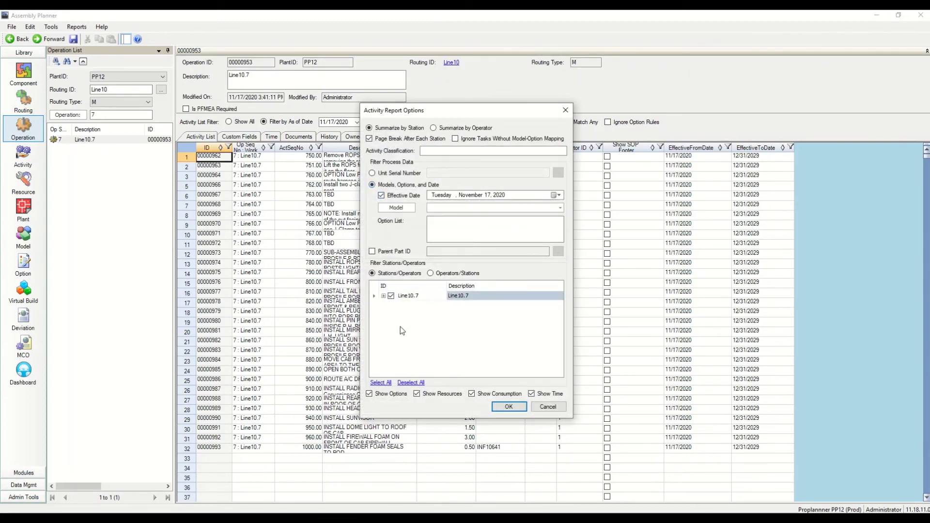
{"action": "left_click", "coordinate": [508, 407]}
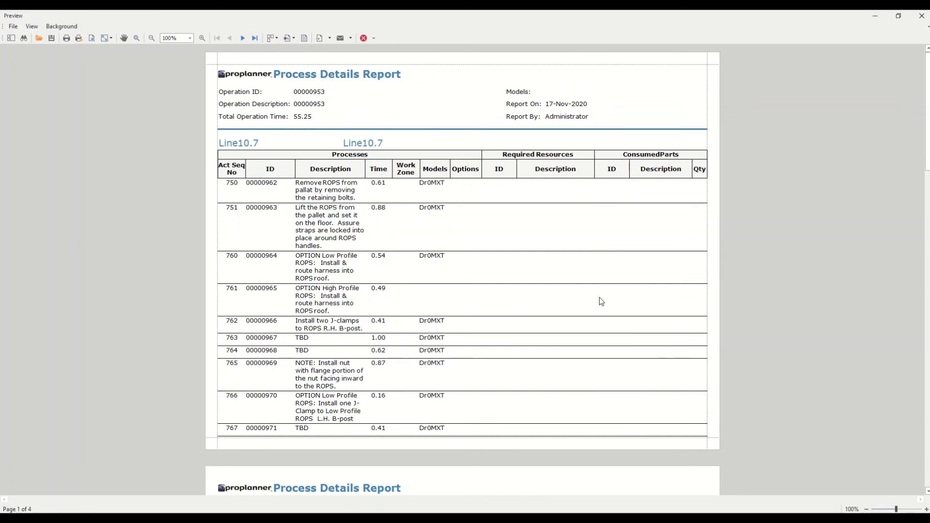
{"action": "left_click", "coordinate": [927, 309]}
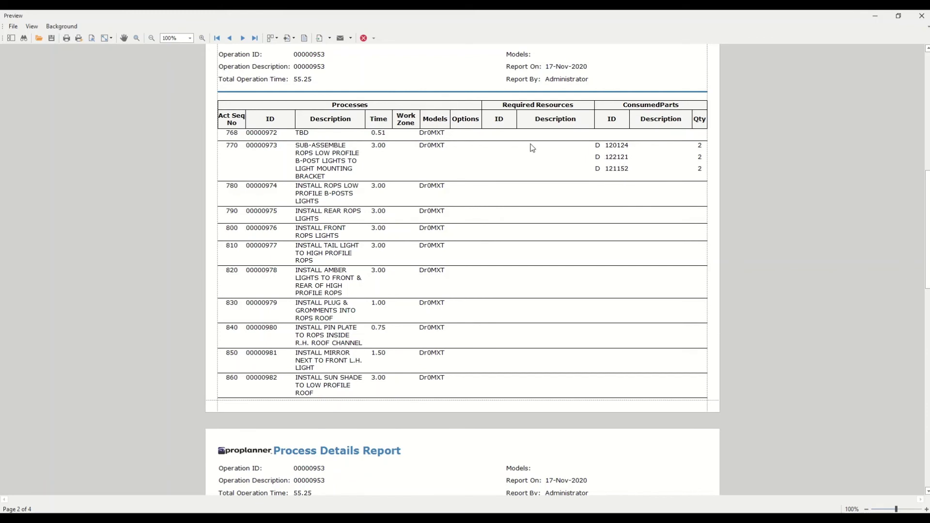
{"action": "left_click", "coordinate": [363, 38]}
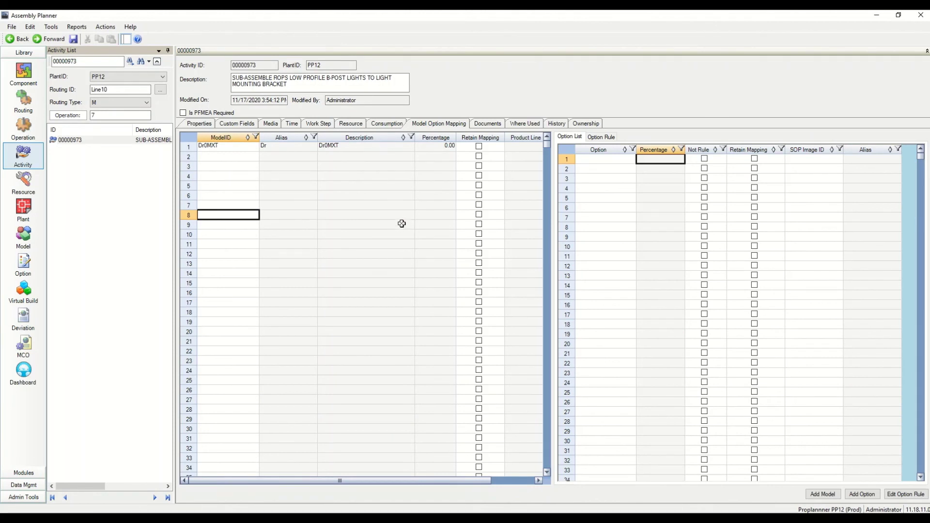
Attach wiring.JPG to activity 00000973's documents by dragging it in from File Explorer
{"action": "left_click", "coordinate": [491, 126]}
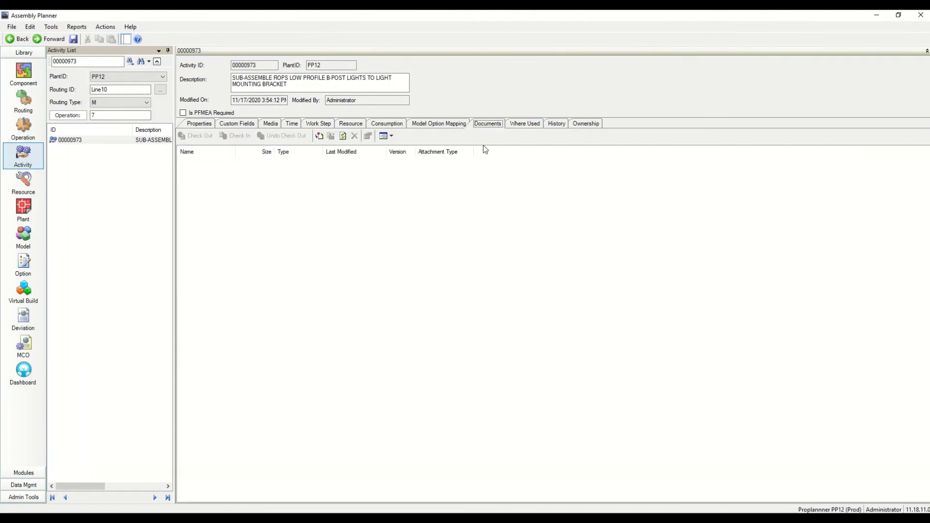
{"action": "left_click", "coordinate": [320, 136]}
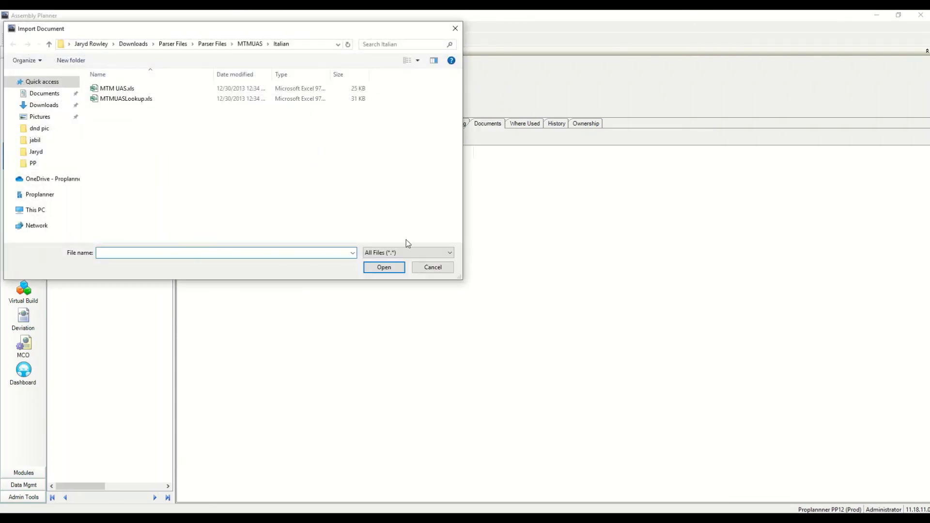
{"action": "left_click", "coordinate": [435, 268]}
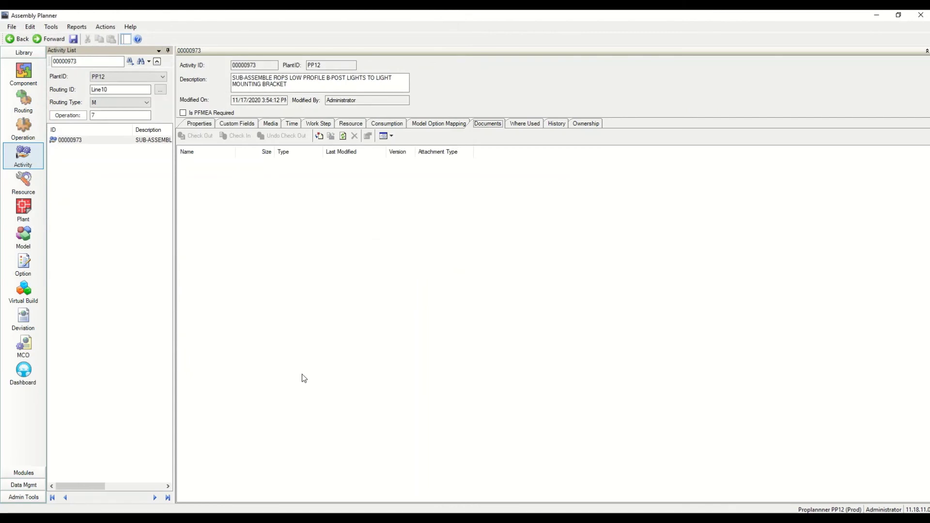
{"action": "mouse_move", "coordinate": [258, 510]}
{"action": "left_click", "coordinate": [273, 493]}
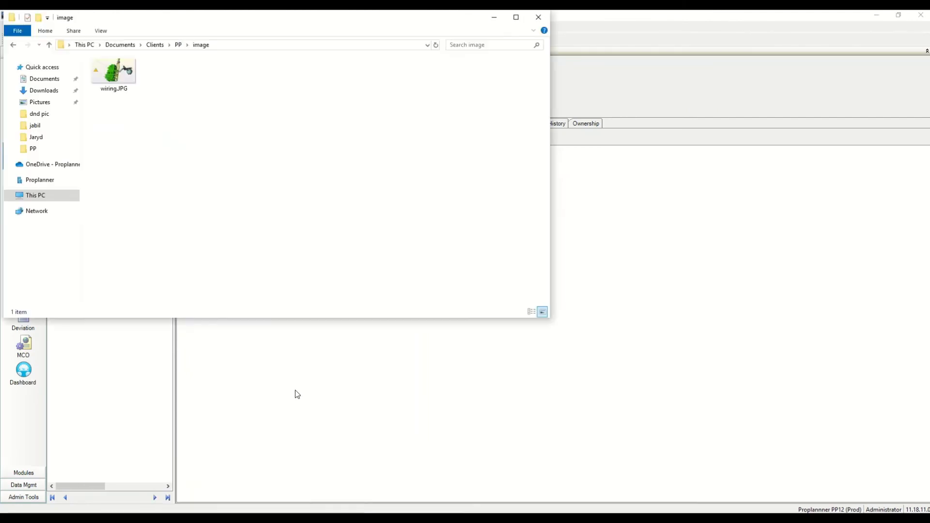
{"action": "left_click_drag", "start_coordinate": [98, 86], "coordinate": [634, 303]}
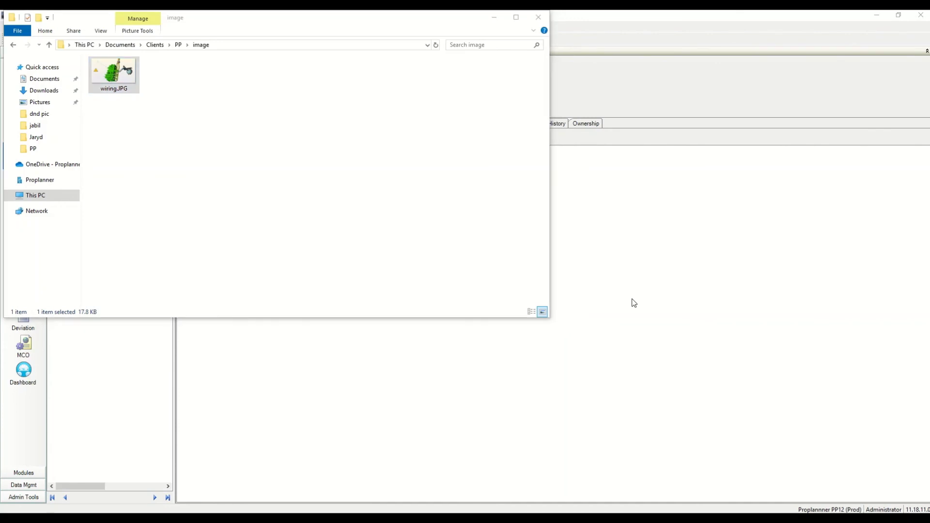
{"action": "left_click", "coordinate": [494, 19]}
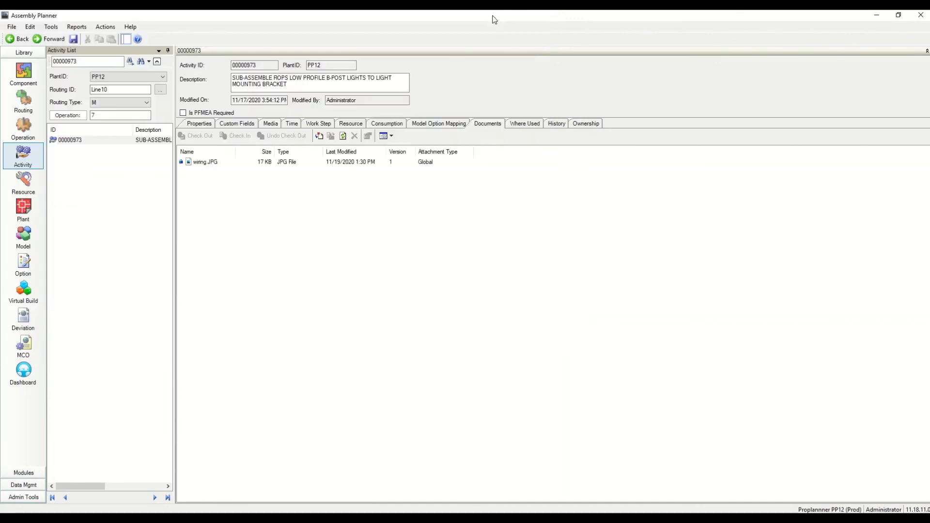
{"action": "left_click", "coordinate": [212, 165]}
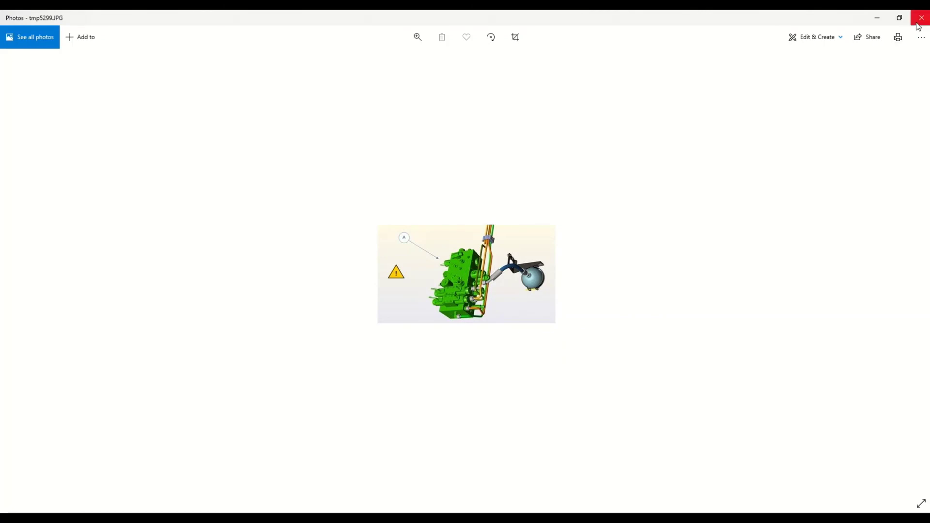
{"action": "scroll", "coordinate": [478, 316], "scroll_direction": "down", "scroll_amount": 1}
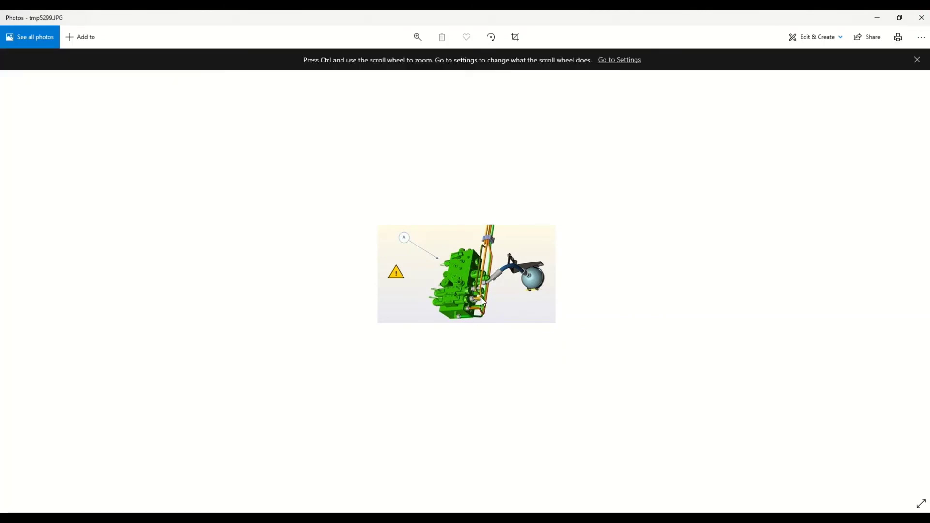
{"action": "scroll", "coordinate": [483, 303], "scroll_direction": "up", "scroll_amount": 3}
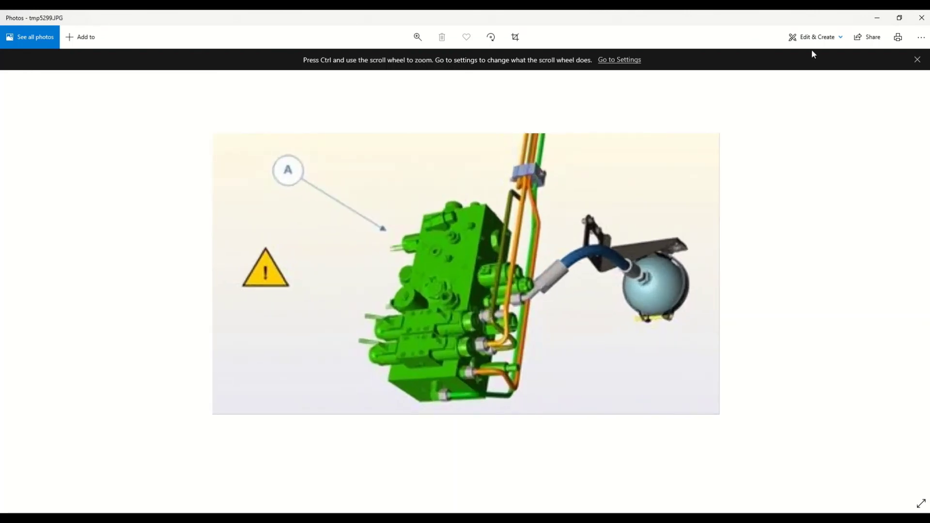
{"action": "left_click", "coordinate": [922, 18]}
{"action": "left_click", "coordinate": [330, 283]}
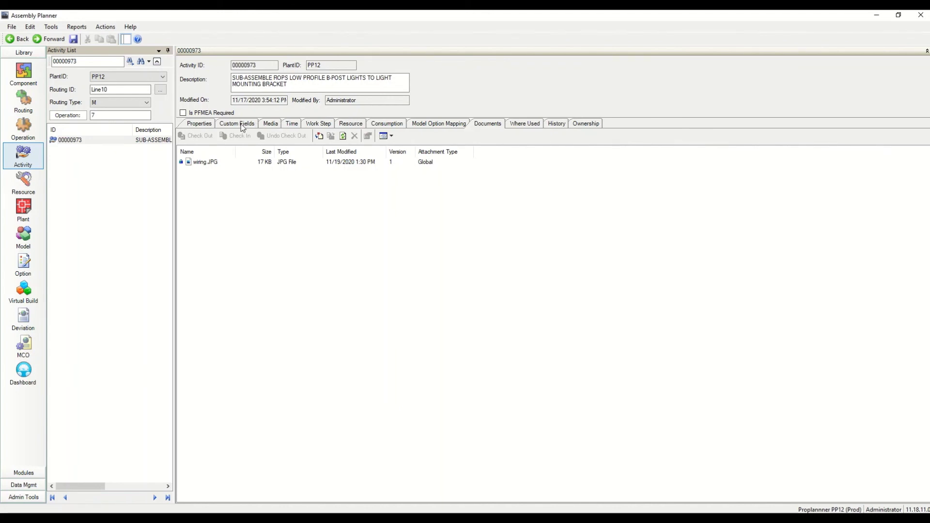
Choose wiring.JPG as the SOP Image for work step 1 and commit the entry
{"action": "left_click", "coordinate": [319, 125]}
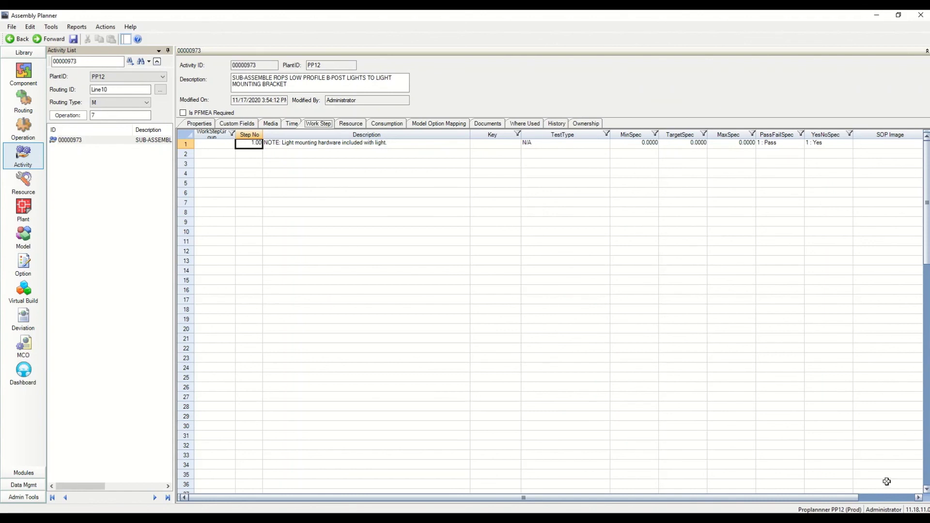
{"action": "left_click", "coordinate": [892, 500]}
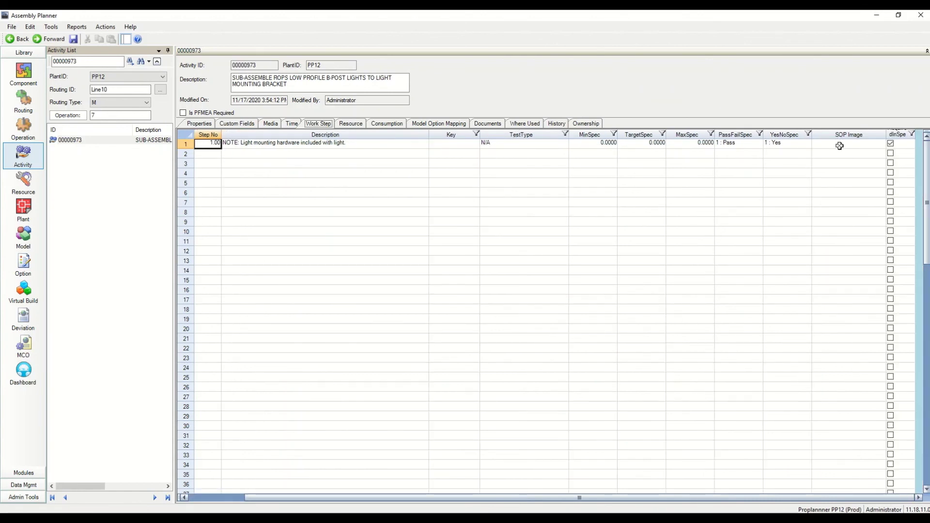
{"action": "left_click", "coordinate": [839, 146]}
{"action": "left_click", "coordinate": [882, 144]}
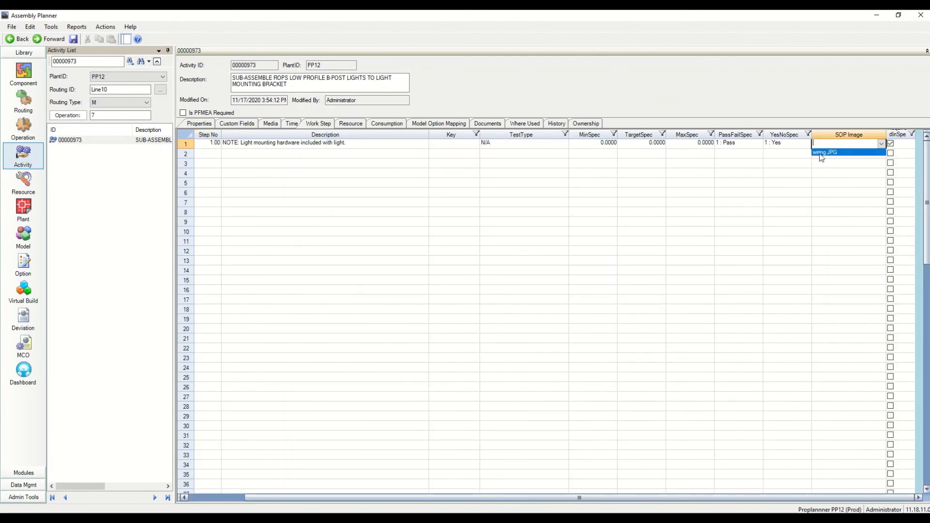
{"action": "left_click", "coordinate": [824, 152]}
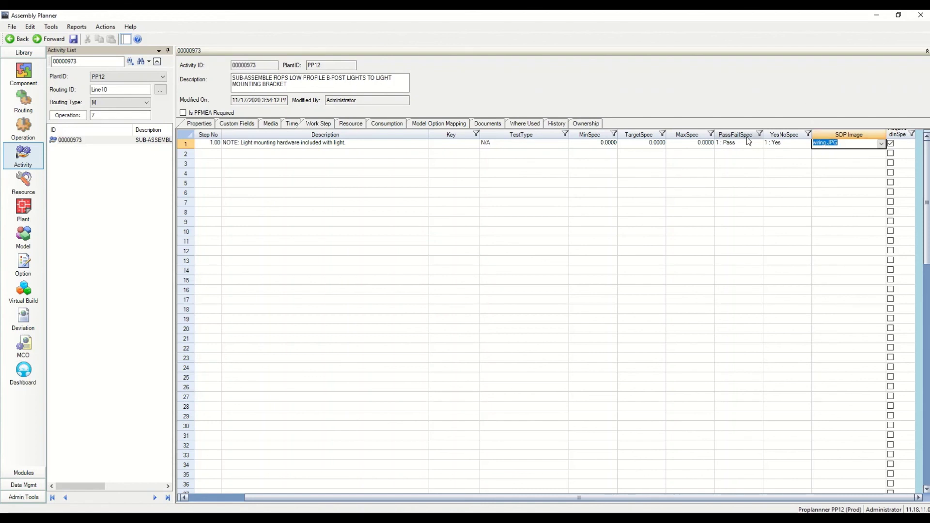
{"action": "left_click", "coordinate": [234, 498]}
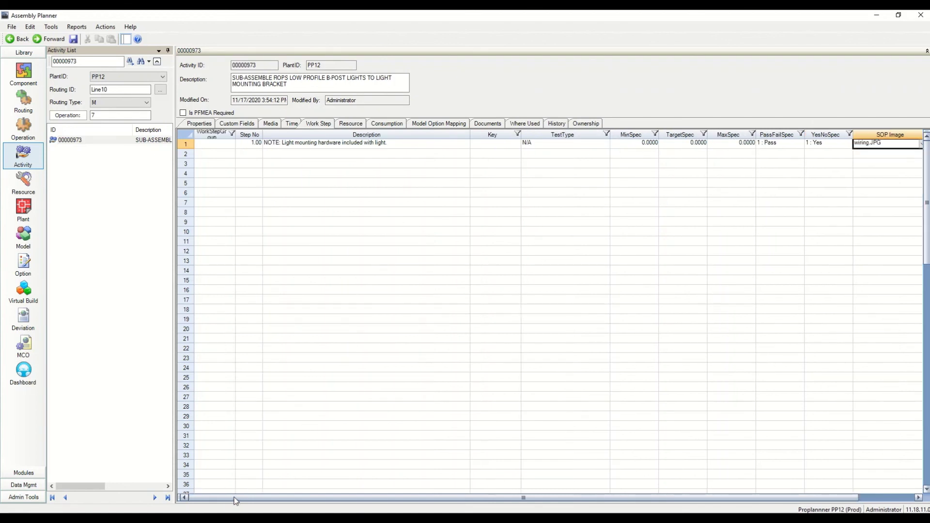
{"action": "left_click", "coordinate": [254, 142]}
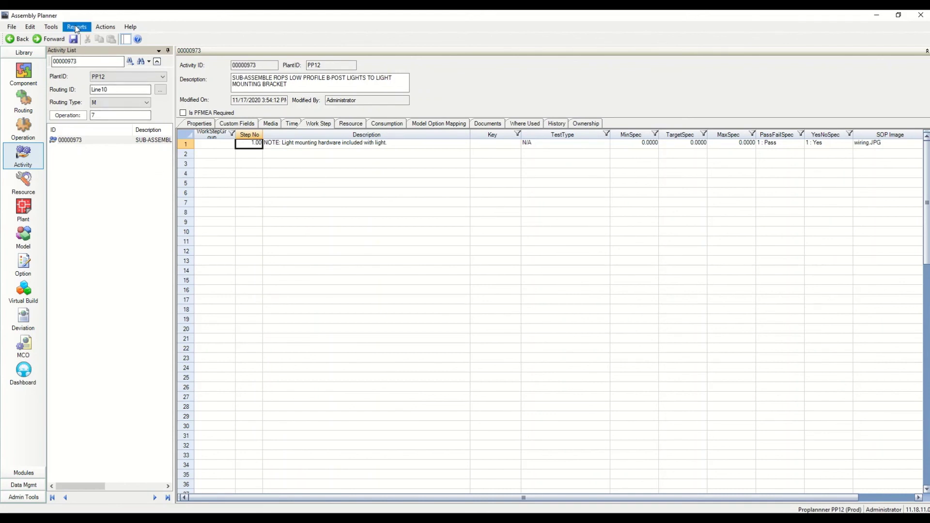
Preview activity 00000973's Work Instruction Report showing the wiring image, then close it
{"action": "left_click", "coordinate": [76, 28]}
{"action": "mouse_move", "coordinate": [100, 60]}
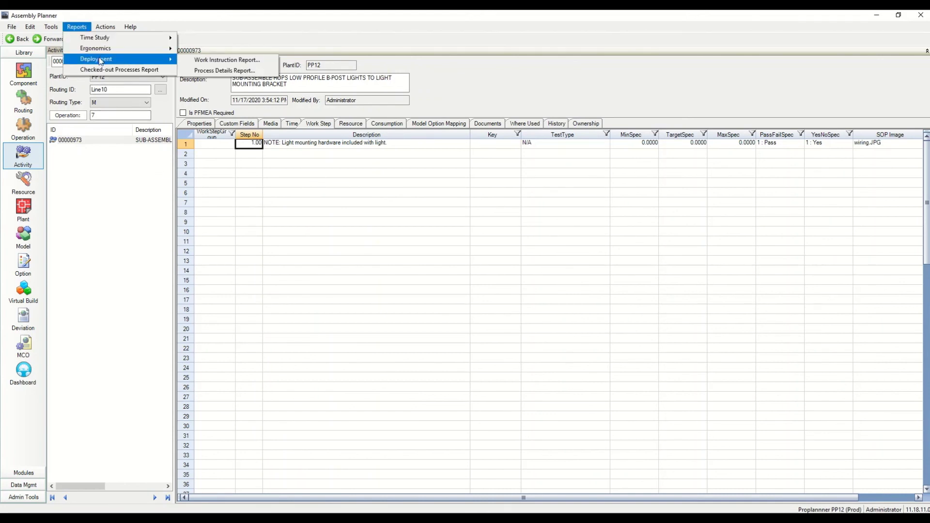
{"action": "left_click", "coordinate": [199, 60]}
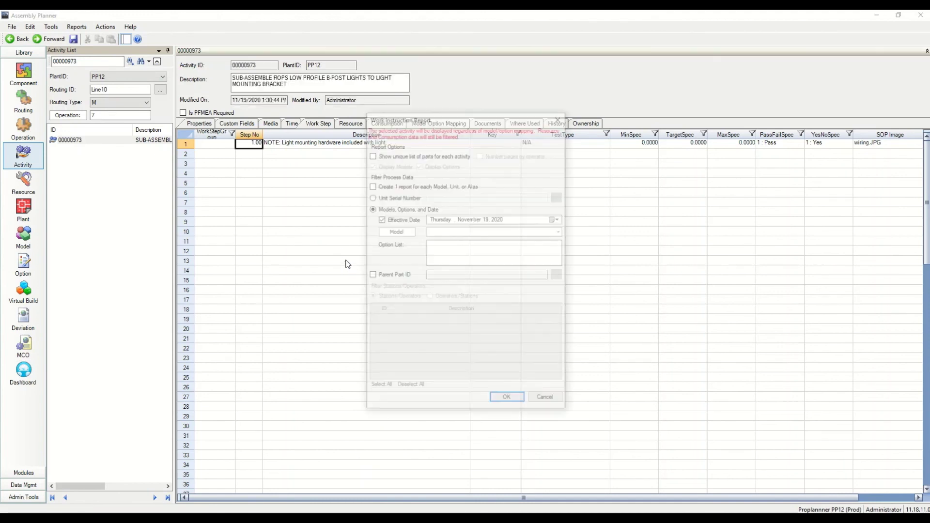
{"action": "left_click", "coordinate": [501, 397]}
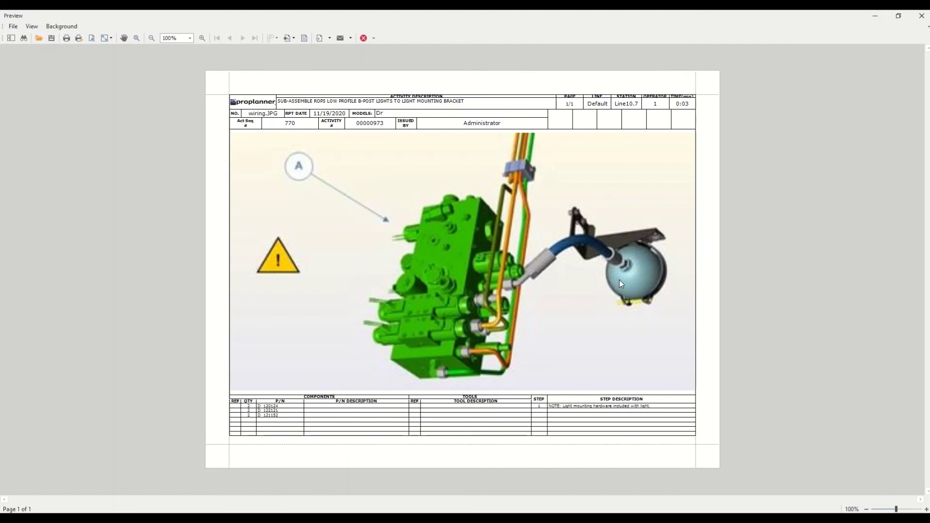
{"action": "left_click", "coordinate": [922, 19]}
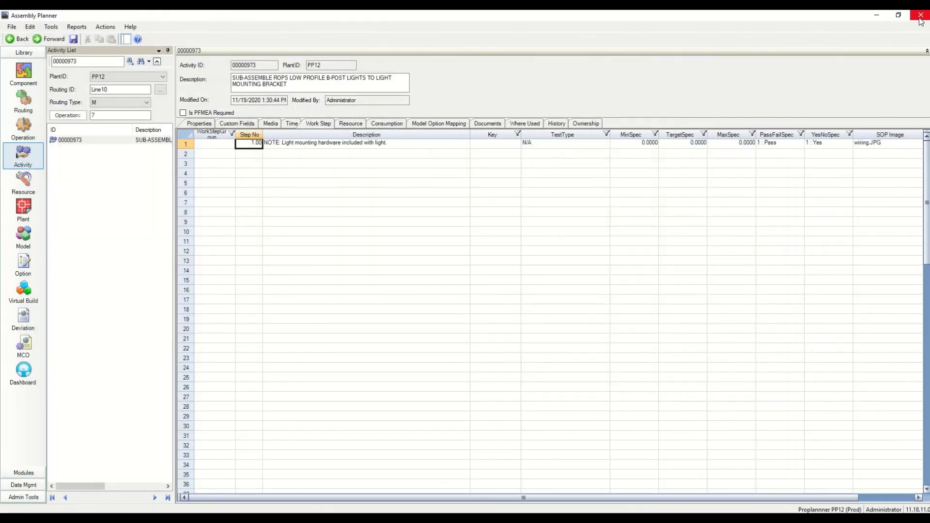